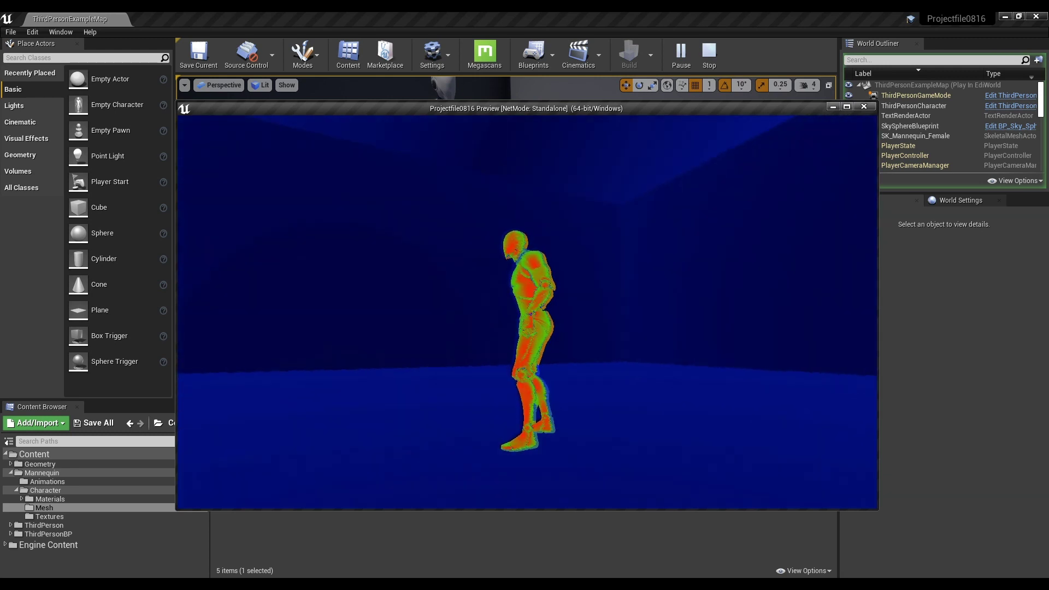
- Run the character around the level in the play preview to examine the thermal vision effect, and end the preview
{"action": "key", "text": "w"}
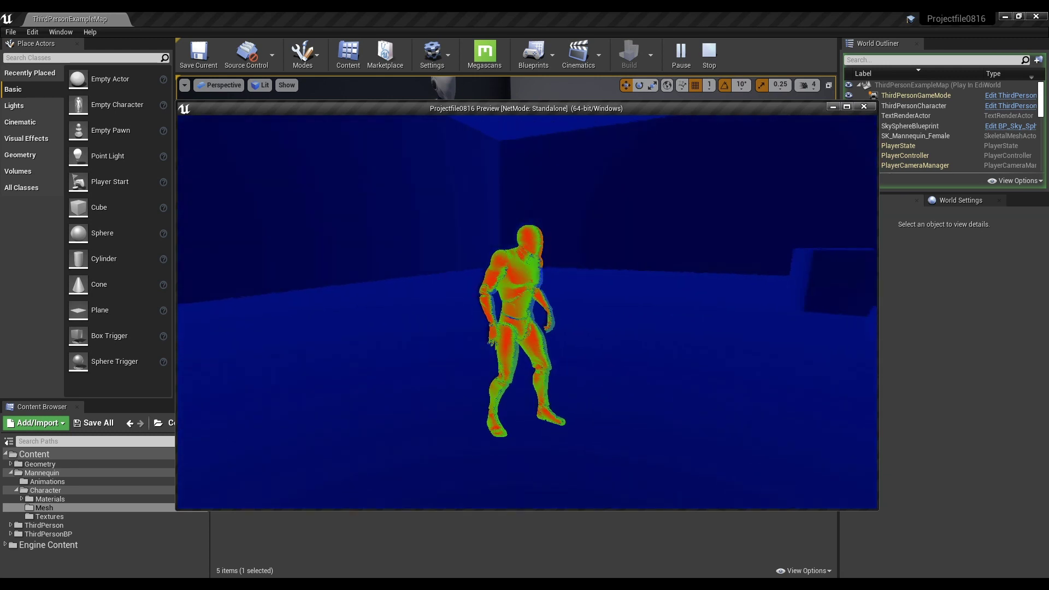
{"action": "key", "text": "w"}
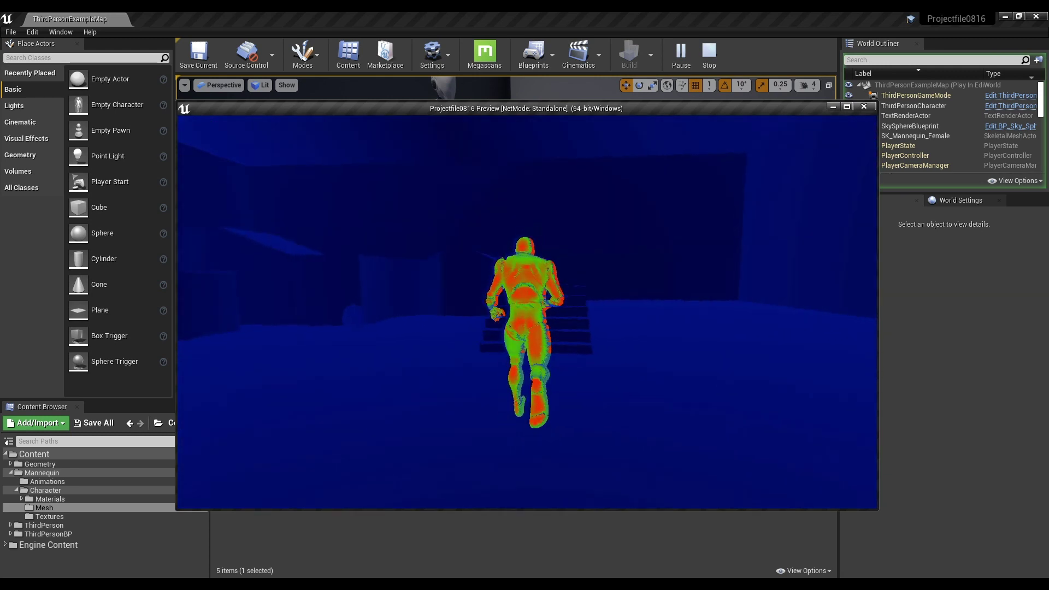
{"action": "key", "text": "w"}
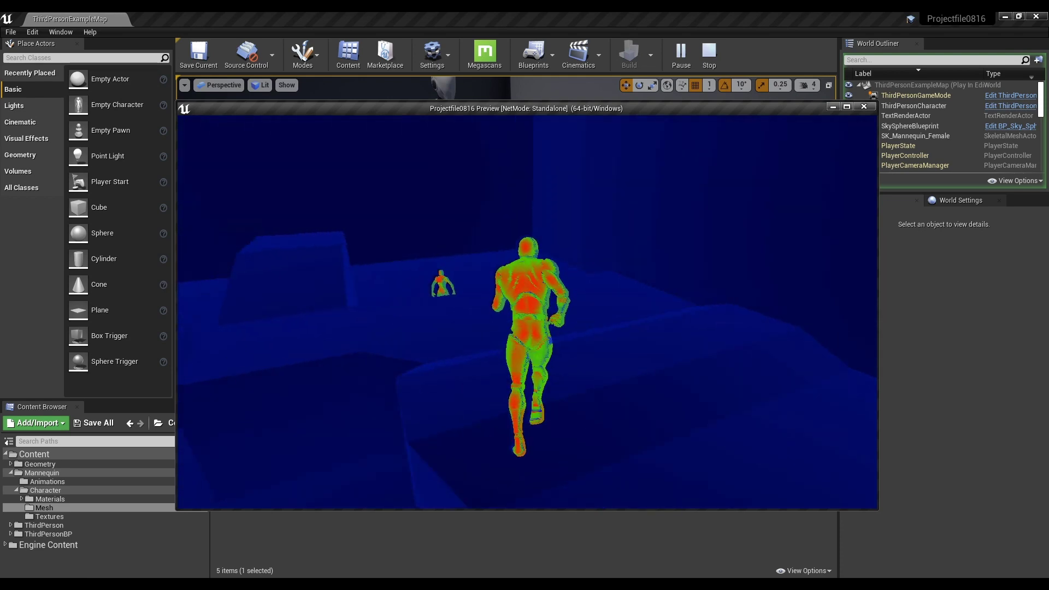
{"action": "key", "text": "w"}
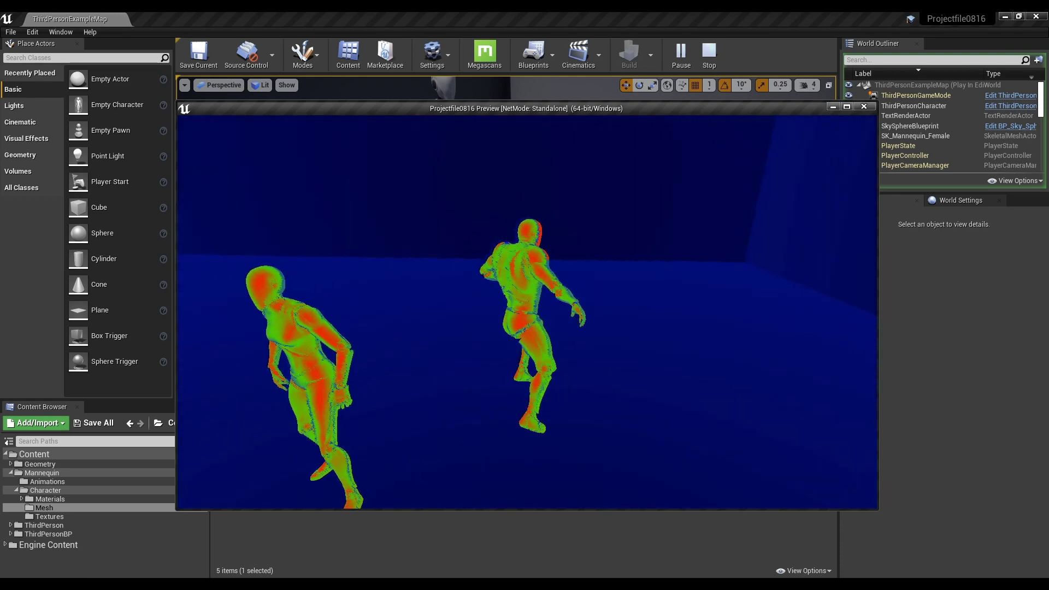
{"action": "key", "text": "w"}
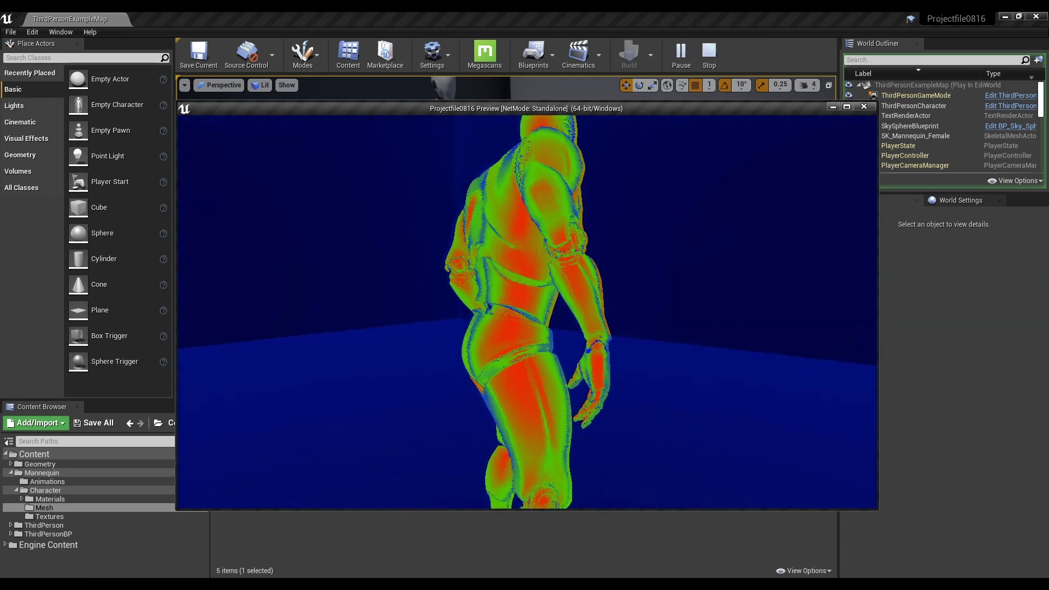
{"action": "key", "text": "w"}
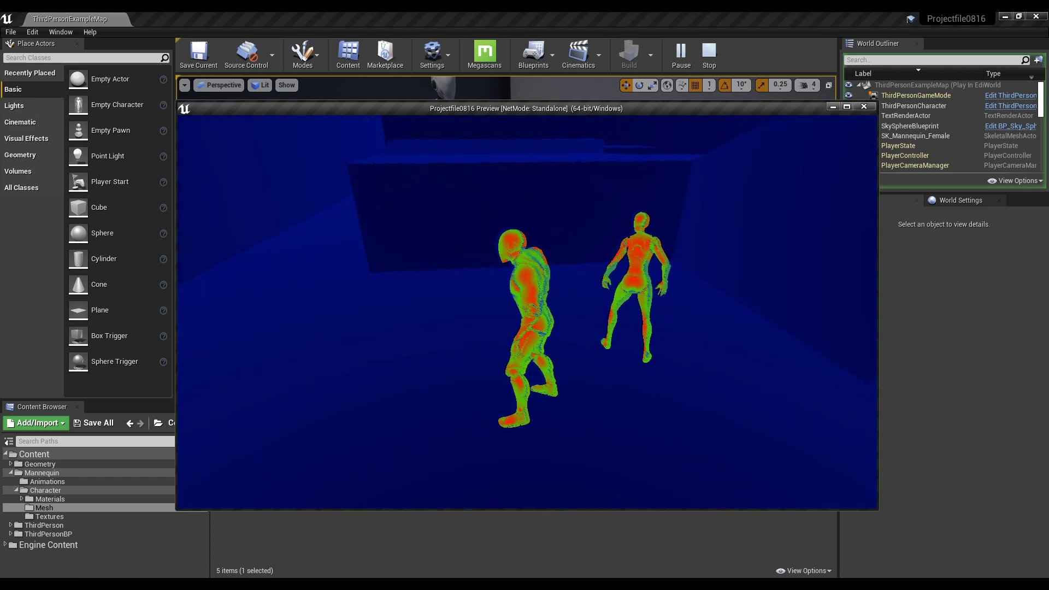
{"action": "key", "text": "Escape"}
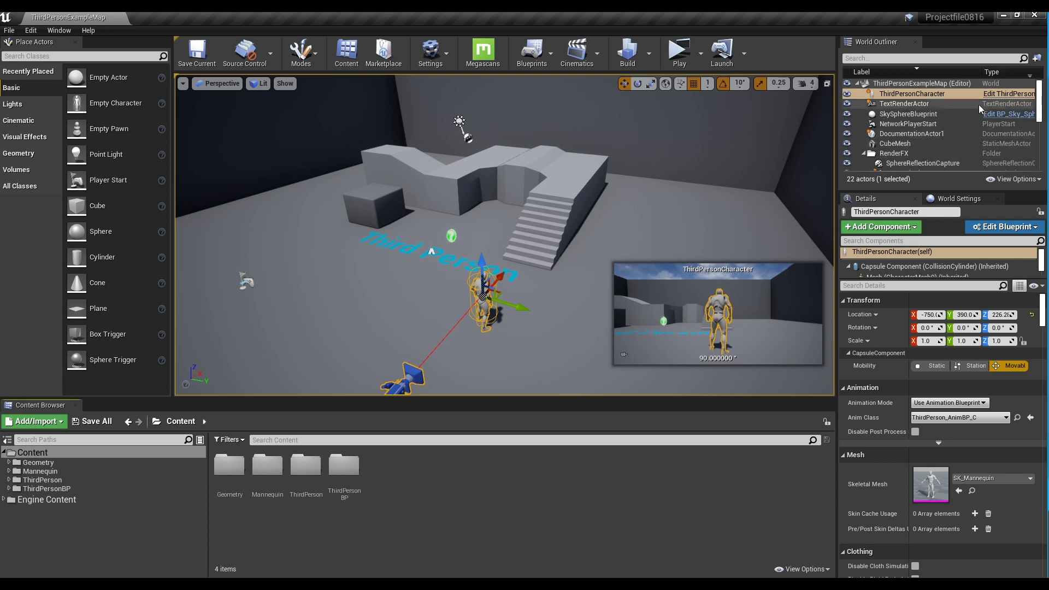
- Open the ThirdPersonCharacter blueprint and add a Post Process component to it
{"action": "left_click", "coordinate": [994, 96]}
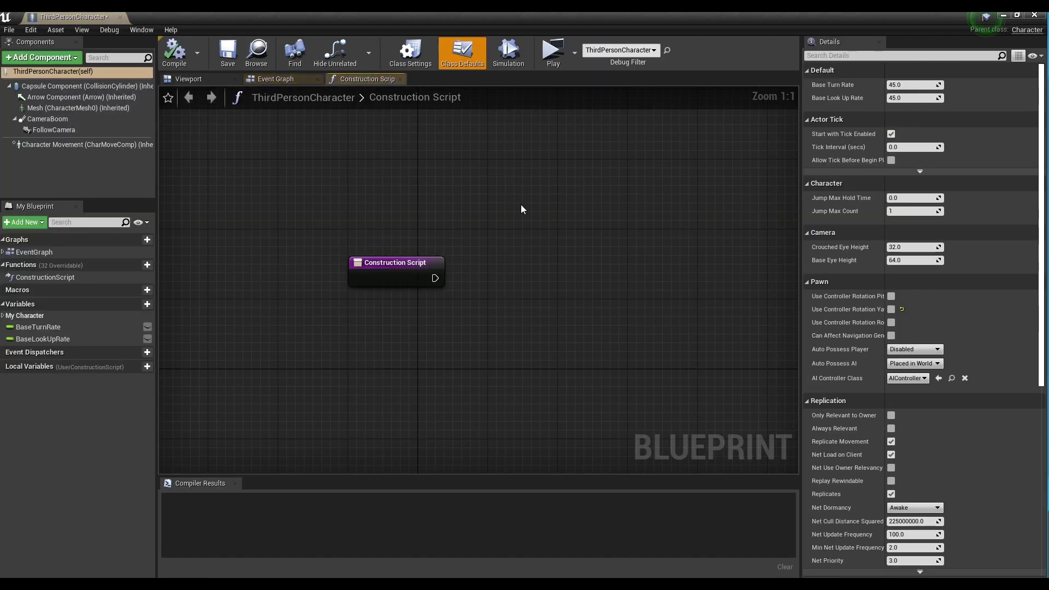
{"action": "left_click", "coordinate": [194, 82]}
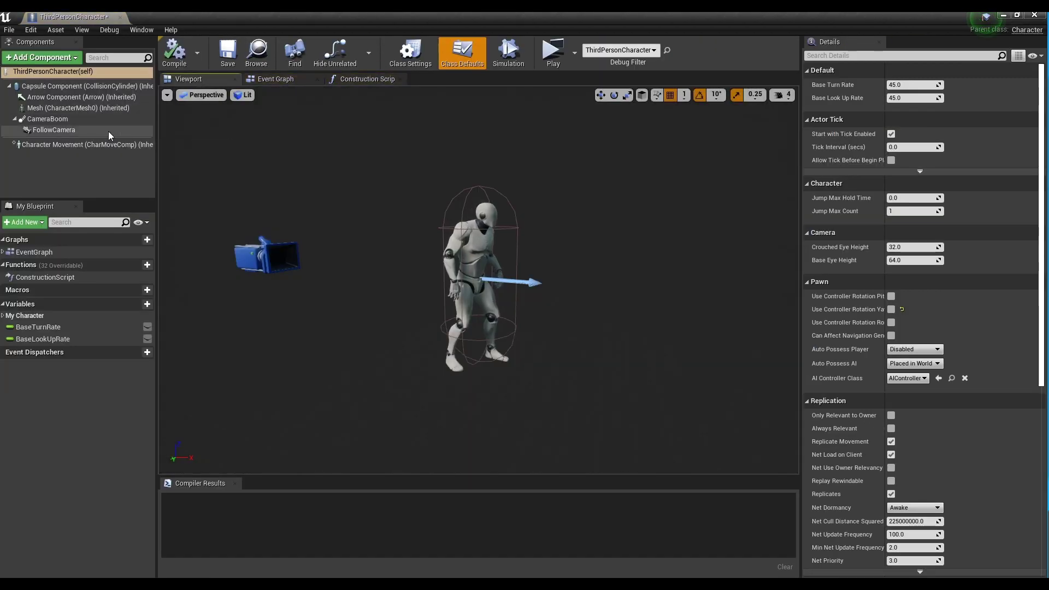
{"action": "left_click", "coordinate": [60, 57]}
{"action": "type", "text": "post"}
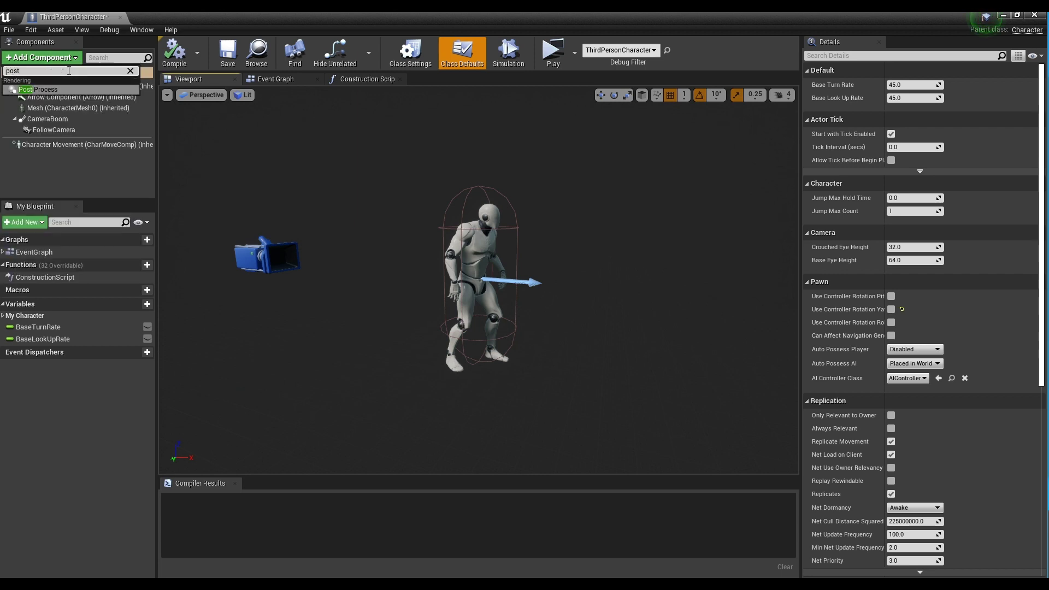
{"action": "key", "text": "Return"}
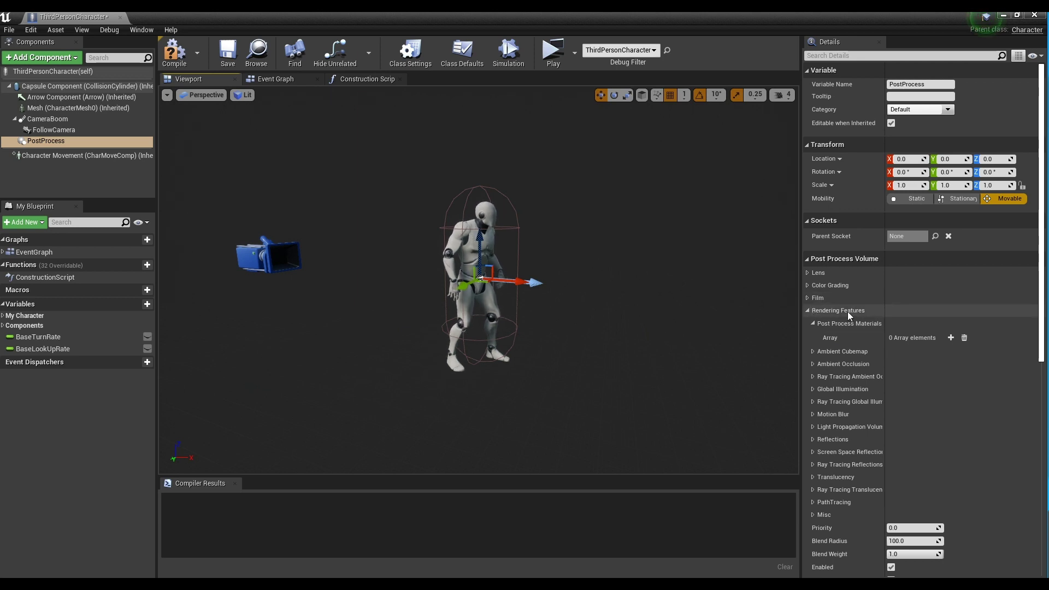
- Add an Asset reference element to the component's Post Process Materials array, and compile and save the blueprint
{"action": "left_click", "coordinate": [951, 338]}
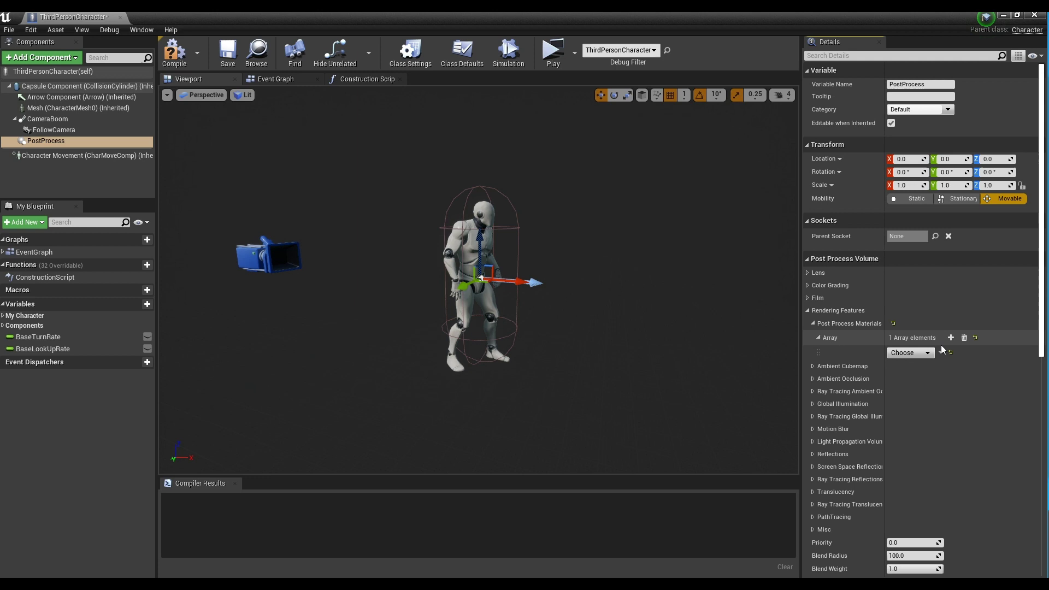
{"action": "left_click", "coordinate": [913, 352]}
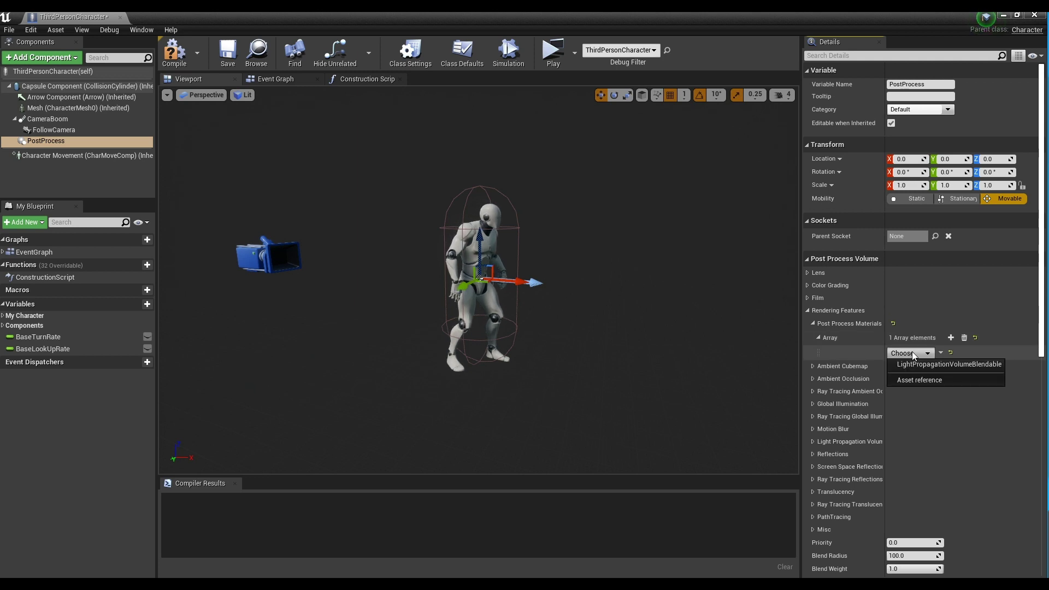
{"action": "left_click", "coordinate": [924, 381]}
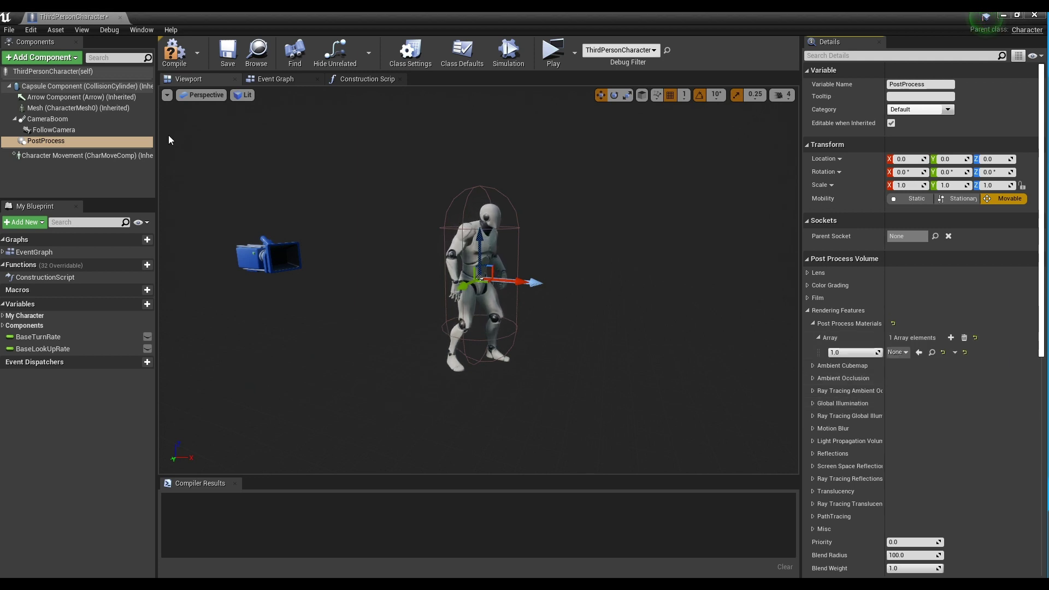
{"action": "left_click", "coordinate": [174, 55]}
{"action": "left_click", "coordinate": [228, 55]}
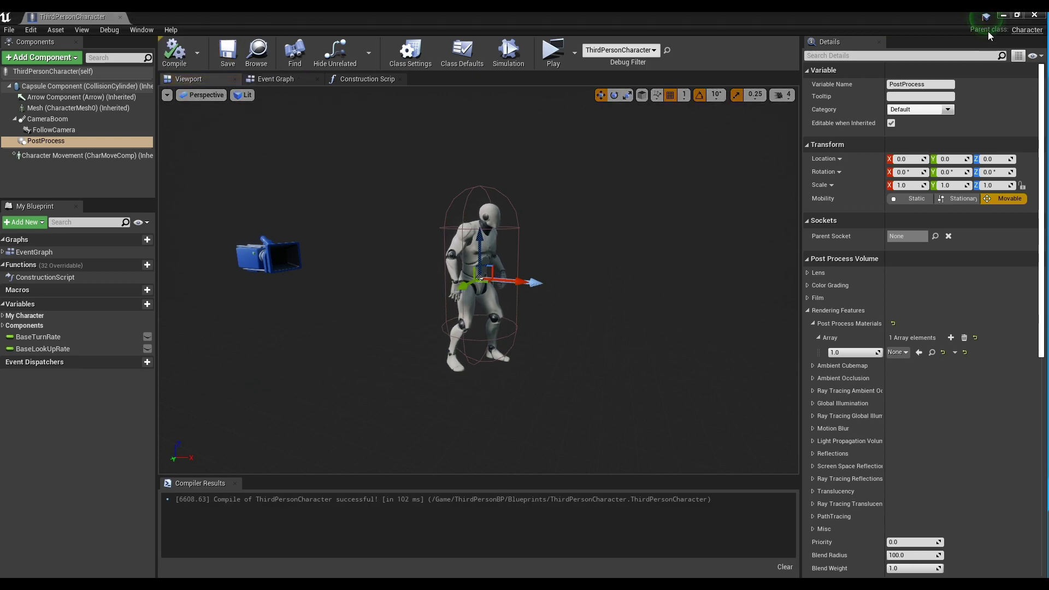
- Create a new material named M_ThermalVision in the project's Content folder
{"action": "left_click", "coordinate": [1005, 16]}
{"action": "right_click", "coordinate": [403, 475]}
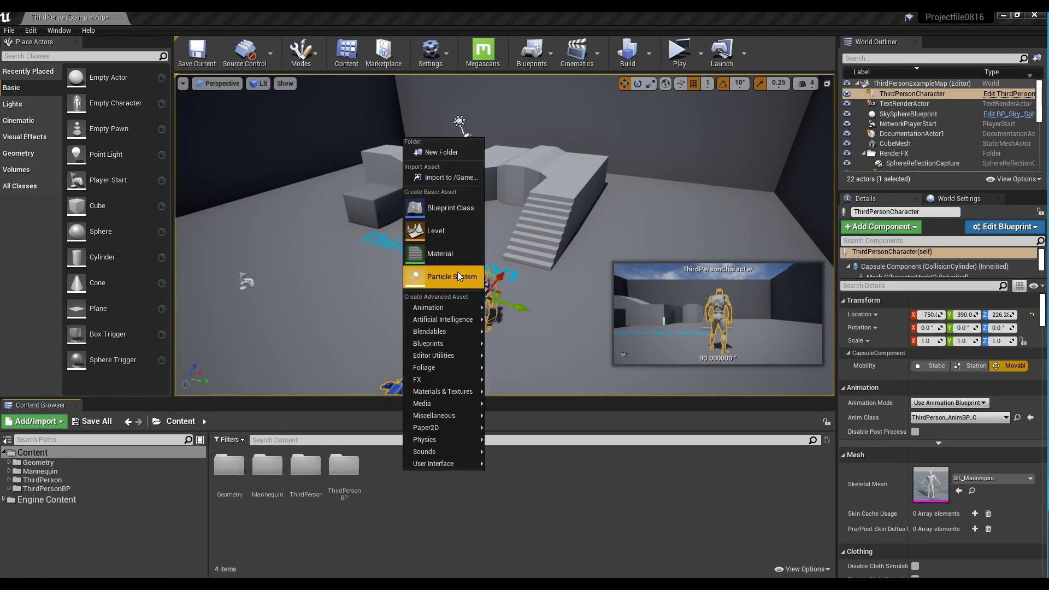
{"action": "left_click", "coordinate": [458, 260]}
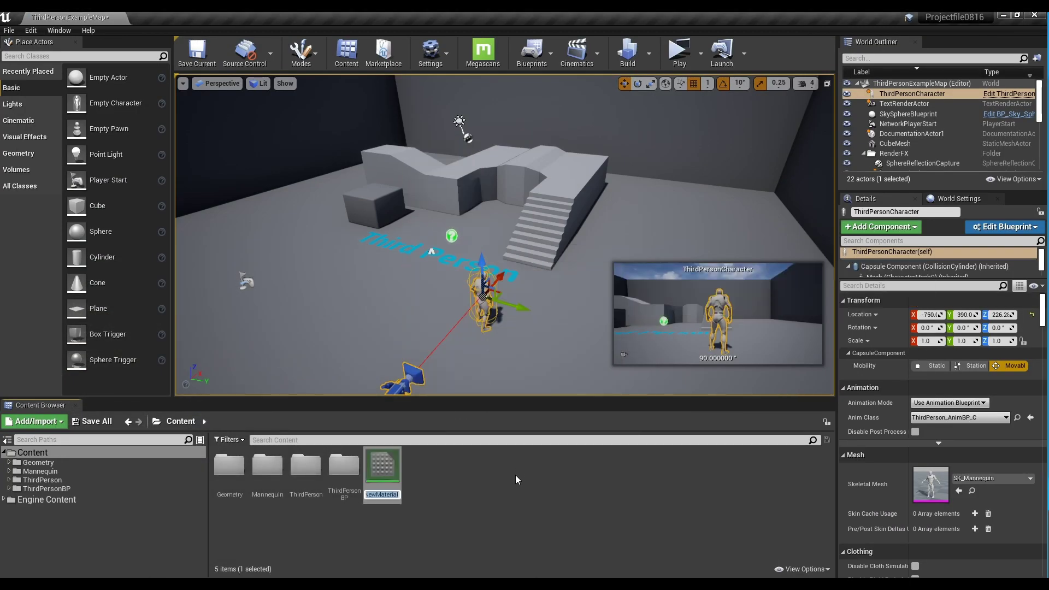
{"action": "type", "text": "M_"}
{"action": "type", "text": "T"}
{"action": "type", "text": "her"}
{"action": "type", "text": "mal"}
{"action": "type", "text": " Vision"}
{"action": "key", "text": "Return"}
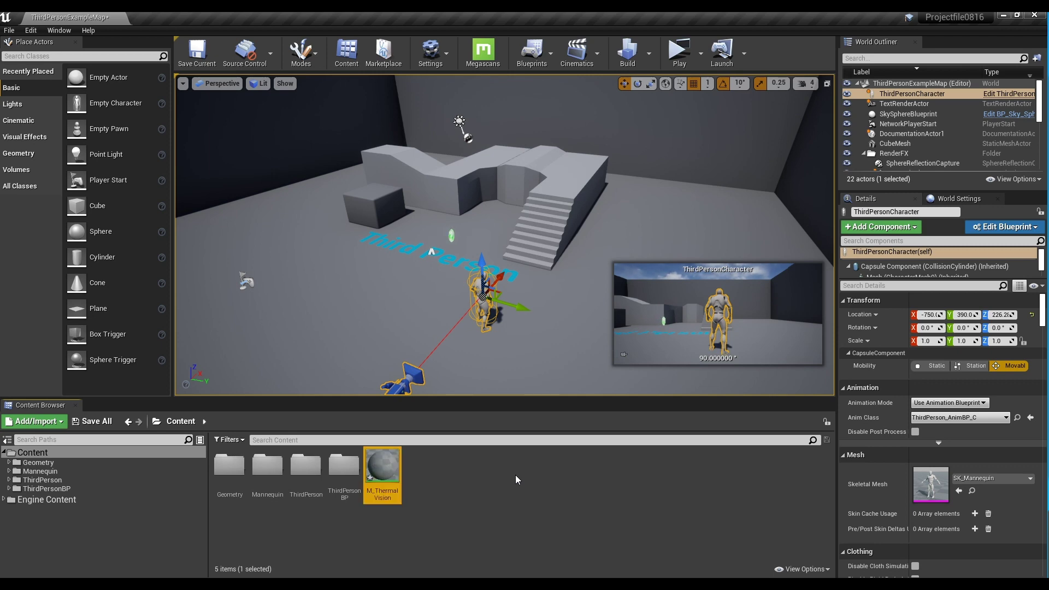
- Open the M_ThermalVision material and set its Material Domain to Post Process
{"action": "double_click", "coordinate": [377, 462]}
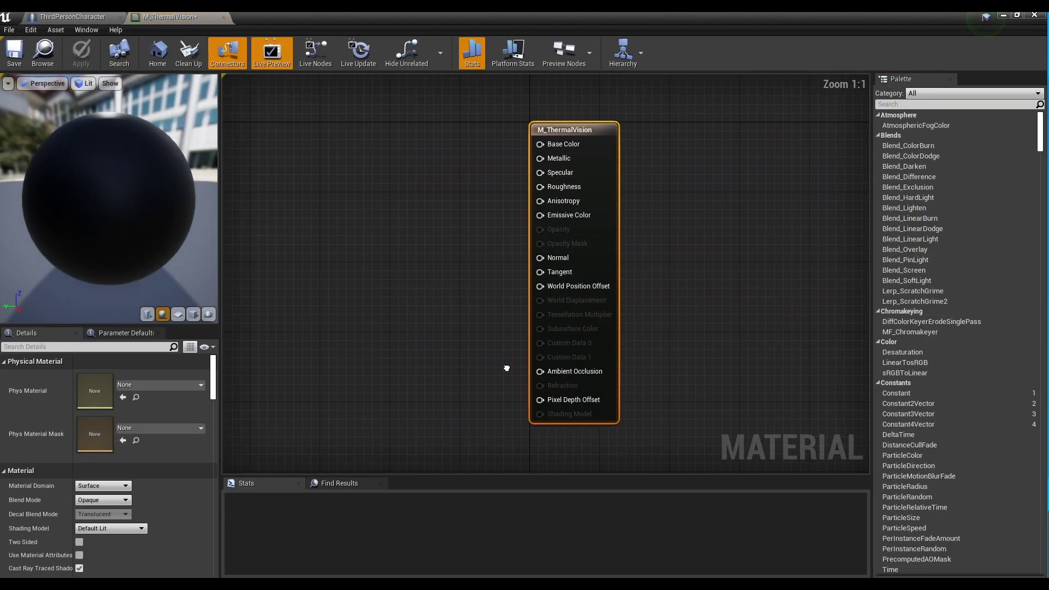
{"action": "left_click", "coordinate": [103, 486]}
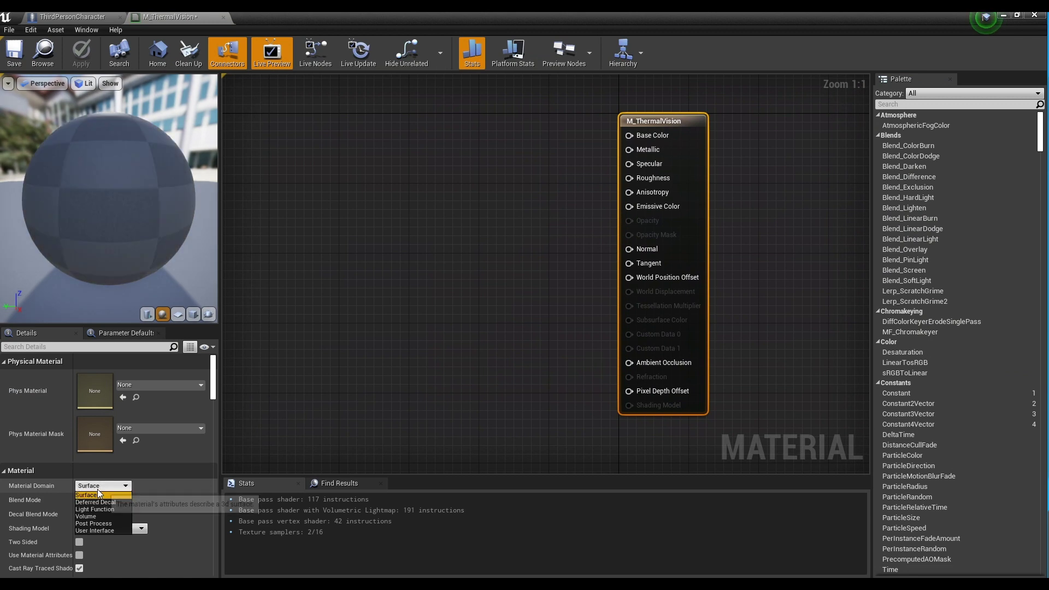
{"action": "left_click", "coordinate": [93, 523]}
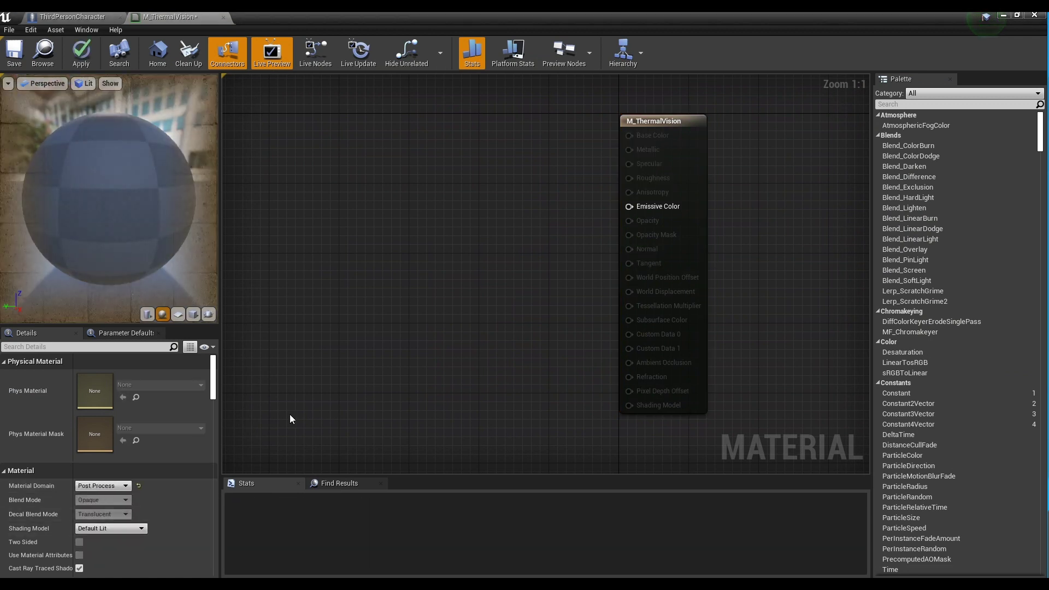
- Add a SceneTexture node to the material graph, duplicate it and place the copy below the original
{"action": "right_click", "coordinate": [448, 234]}
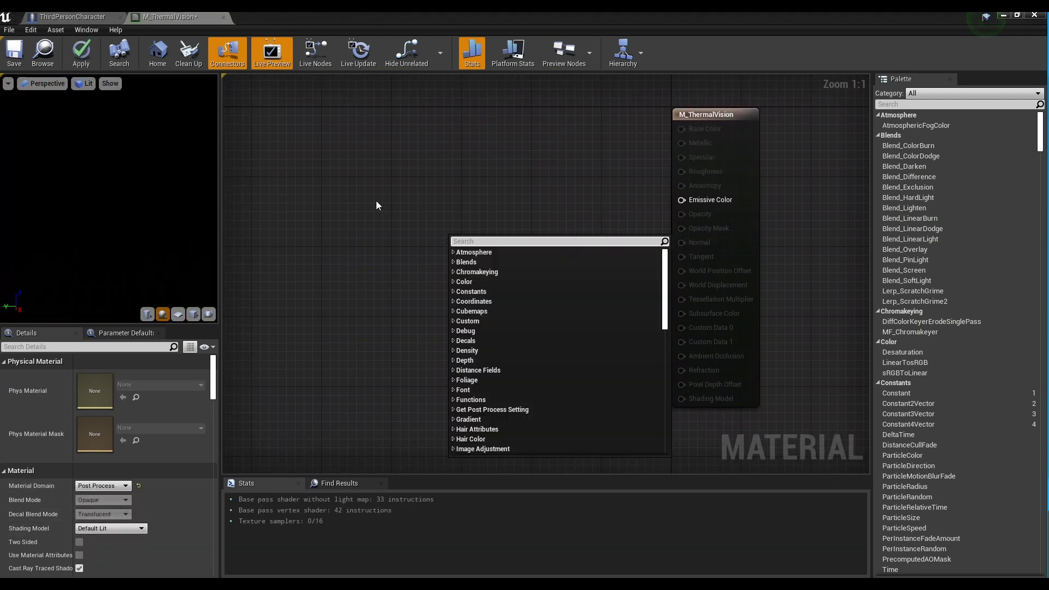
{"action": "type", "text": "sce"}
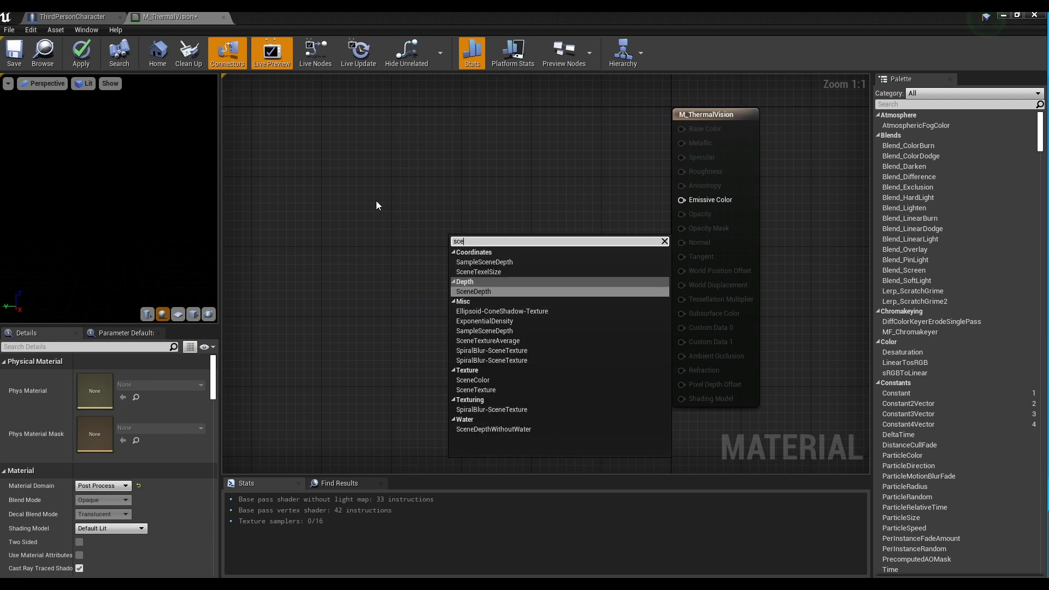
{"action": "left_click", "coordinate": [492, 390]}
{"action": "left_click_drag", "start_coordinate": [484, 260], "coordinate": [378, 199]}
{"action": "key", "text": "ctrl+c"}
{"action": "left_click", "coordinate": [340, 322]}
{"action": "key", "text": "ctrl+v"}
{"action": "right_click_drag", "start_coordinate": [458, 267], "coordinate": [536, 243]}
{"action": "left_click_drag", "start_coordinate": [612, 166], "coordinate": [592, 244]}
{"action": "left_click_drag", "start_coordinate": [509, 301], "coordinate": [501, 251]}
- Set the upper SceneTexture node's Scene Texture Id to CustomDepth and the lower one's to SceneDepth
{"action": "left_click", "coordinate": [466, 171]}
{"action": "left_click", "coordinate": [126, 377]}
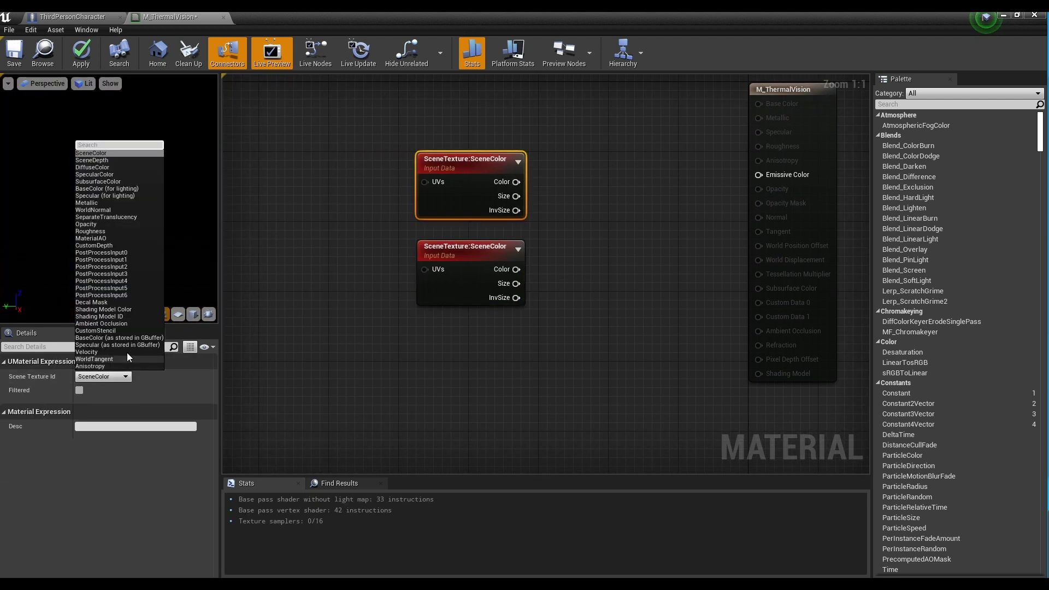
{"action": "left_click", "coordinate": [124, 244]}
{"action": "left_click", "coordinate": [475, 273]}
{"action": "left_click", "coordinate": [104, 376]}
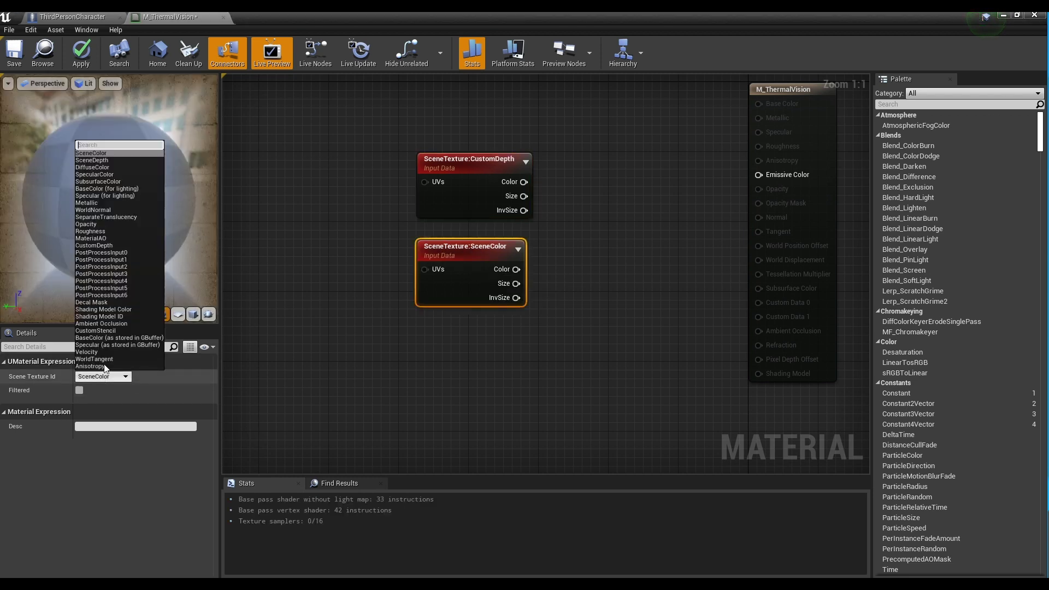
{"action": "left_click", "coordinate": [109, 160]}
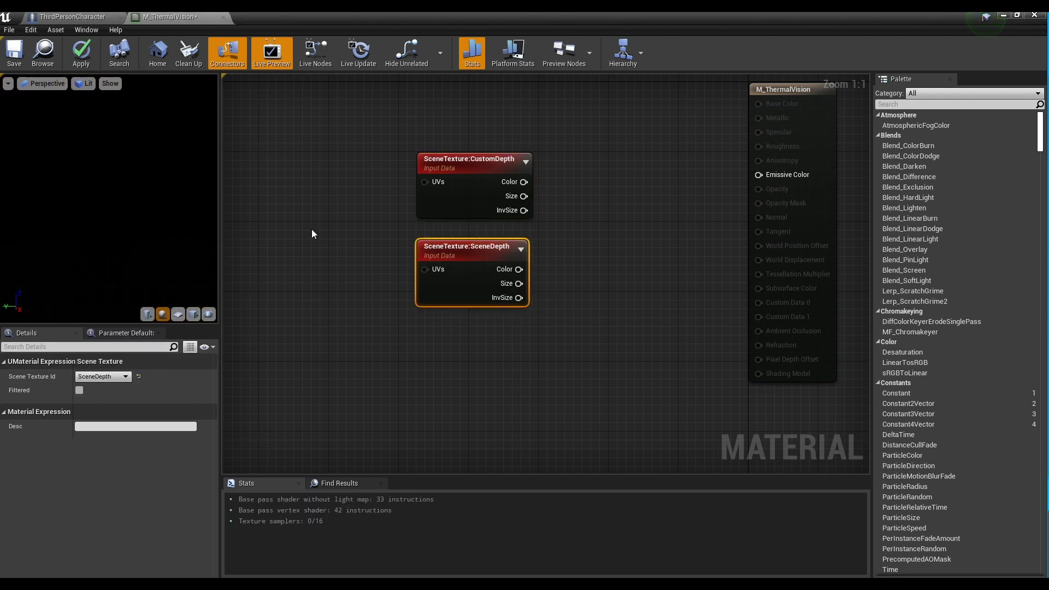
- Move both SceneTexture nodes farther from the material output and add a ComponentMask node beside them
{"action": "right_click_drag", "start_coordinate": [355, 277], "coordinate": [382, 268]}
{"action": "left_click_drag", "start_coordinate": [335, 191], "coordinate": [501, 307]}
{"action": "left_click_drag", "start_coordinate": [516, 196], "coordinate": [376, 275]}
{"action": "left_click", "coordinate": [484, 233]}
{"action": "right_click", "coordinate": [485, 233]}
{"action": "type", "text": "cou"}
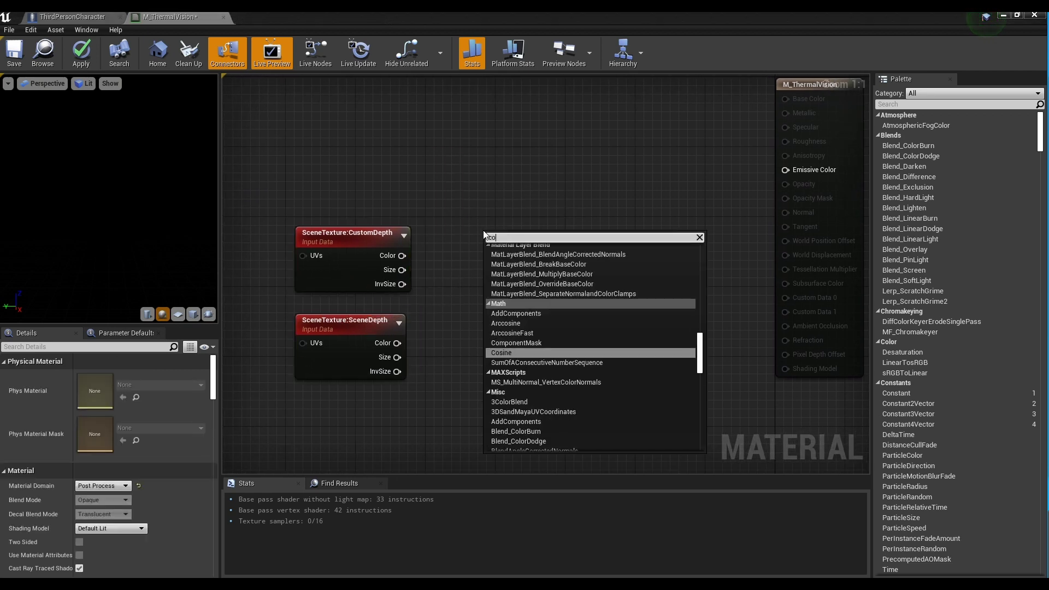
{"action": "key", "text": "BackSpace"}
{"action": "type", "text": "m"}
{"action": "key", "text": "Up"}
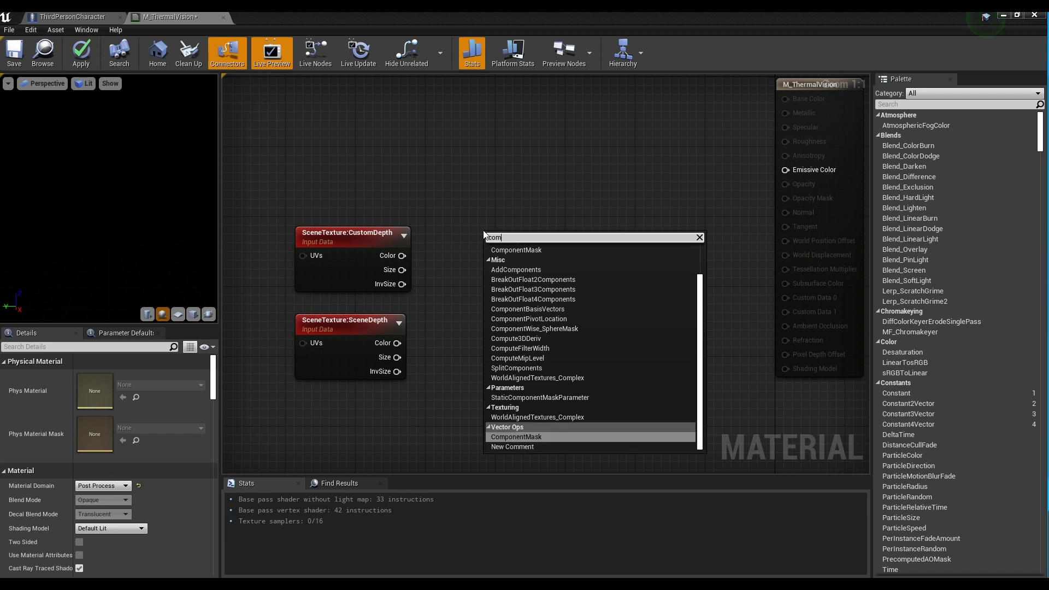
{"action": "key", "text": "Return"}
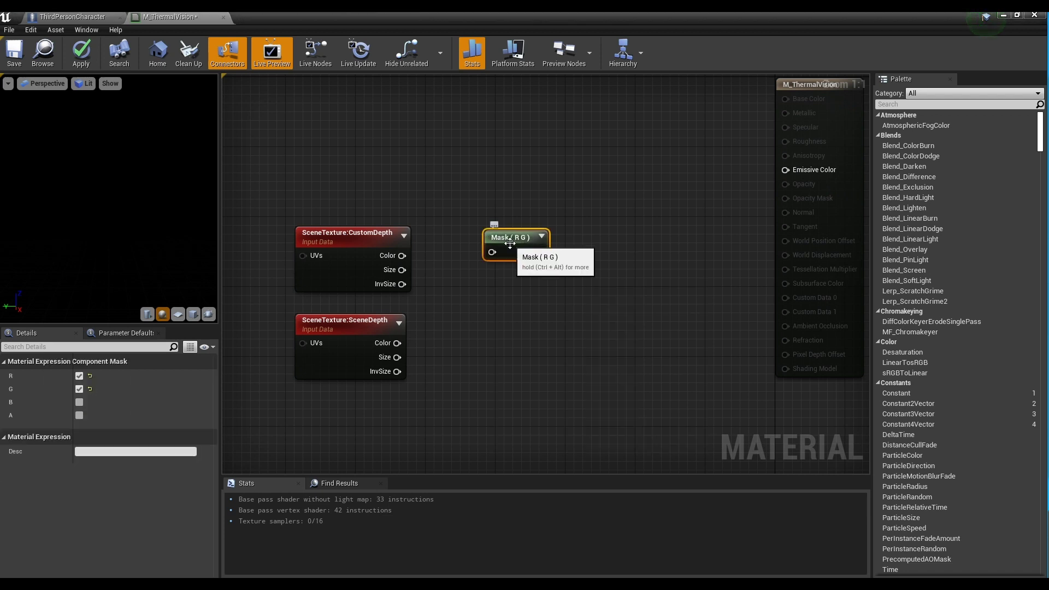
- Duplicate the ComponentMask node below the original and limit both masks to the R channel
{"action": "key", "text": "ctrl+c"}
{"action": "key", "text": "ctrl+v"}
{"action": "left_click_drag", "start_coordinate": [498, 324], "coordinate": [507, 316]}
{"action": "left_click", "coordinate": [509, 294]}
{"action": "left_click", "coordinate": [508, 251]}
{"action": "left_click", "coordinate": [79, 389]}
{"action": "left_click", "coordinate": [503, 330]}
{"action": "left_click", "coordinate": [79, 390]}
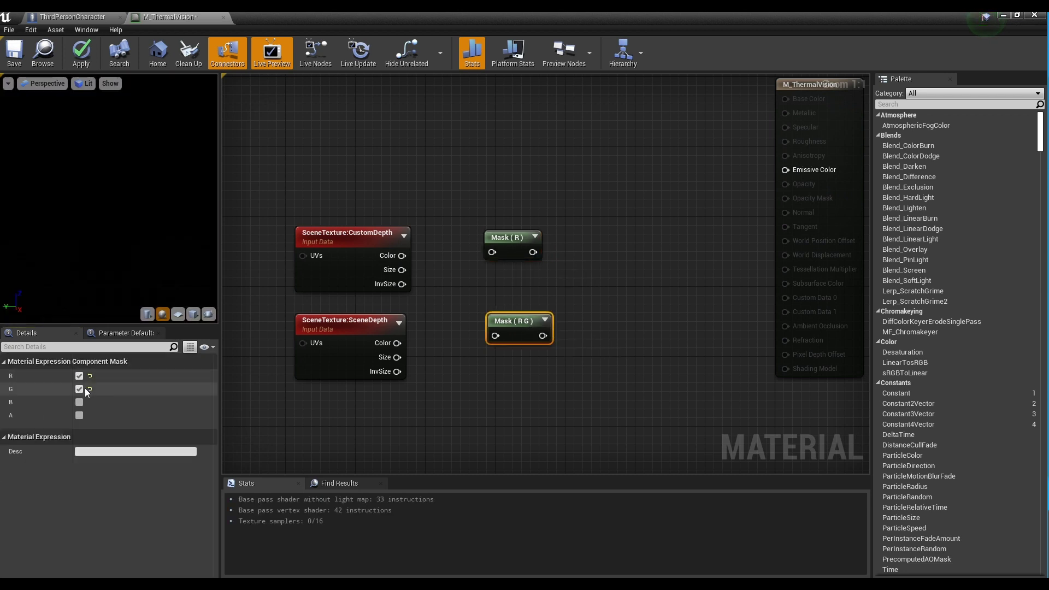
- Connect the Color output of CustomDepth and SceneDepth each to its own R mask, and move the masks close to them
{"action": "left_click", "coordinate": [445, 280]}
{"action": "left_click_drag", "start_coordinate": [403, 256], "coordinate": [493, 254]}
{"action": "left_click_drag", "start_coordinate": [398, 343], "coordinate": [459, 321]}
{"action": "left_click_drag", "start_coordinate": [504, 240], "coordinate": [462, 235]}
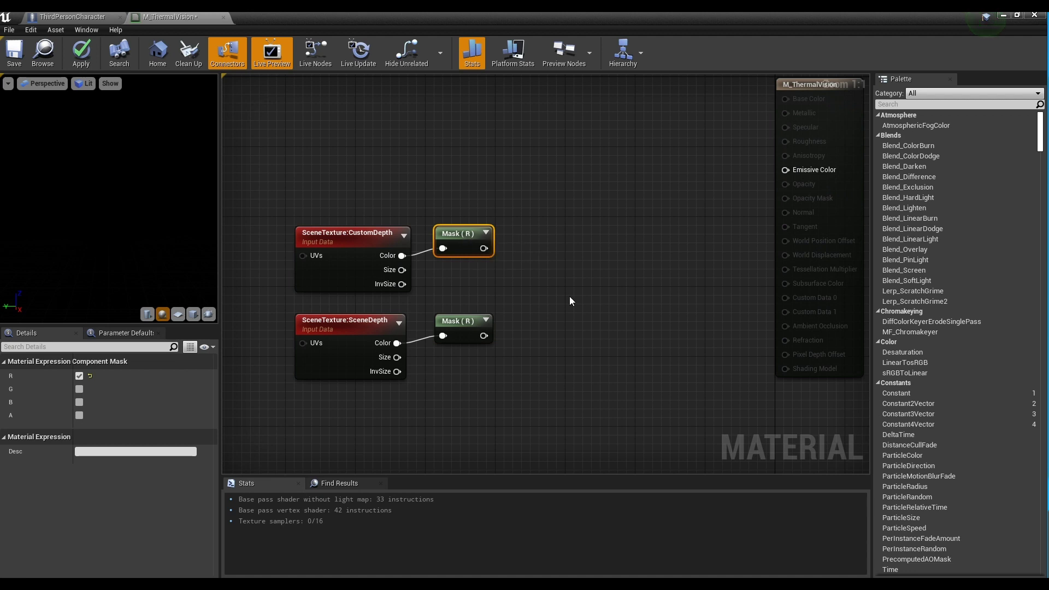
- Add a Subtract node and connect the CustomDepth mask to input A and the SceneDepth mask to input B
{"action": "left_click", "coordinate": [550, 274]}
{"action": "right_click", "coordinate": [550, 273]}
{"action": "type", "text": "subtract"}
{"action": "key", "text": "Return"}
{"action": "left_click_drag", "start_coordinate": [484, 248], "coordinate": [534, 237]}
{"action": "left_click_drag", "start_coordinate": [484, 336], "coordinate": [527, 272]}
- Shift the whole node group away from the material output and add a Clamp node fed by the Subtract result
{"action": "left_click_drag", "start_coordinate": [291, 173], "coordinate": [593, 391]}
{"action": "left_click_drag", "start_coordinate": [530, 239], "coordinate": [450, 266]}
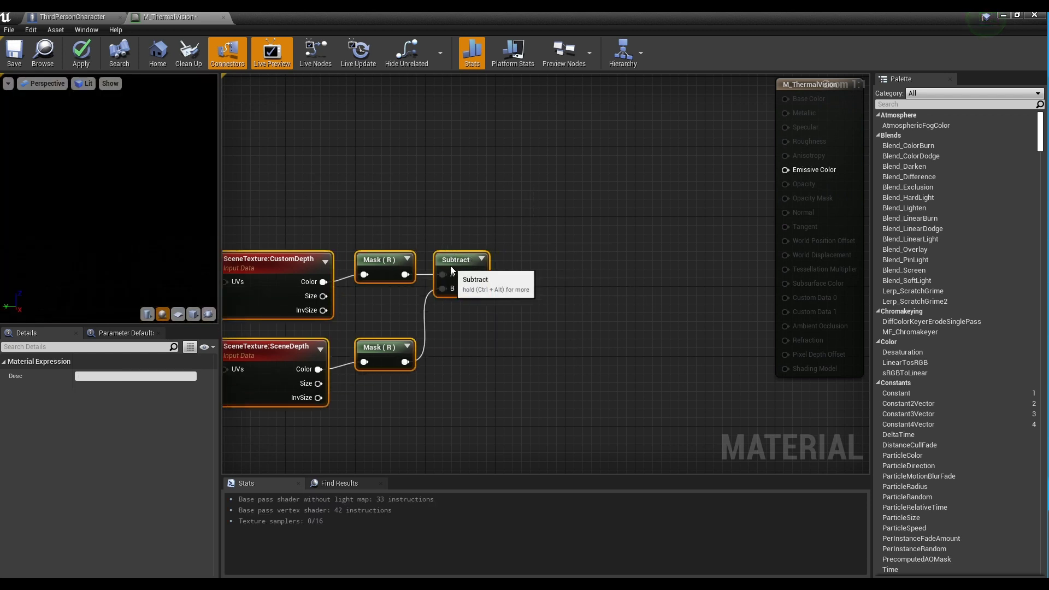
{"action": "left_click", "coordinate": [539, 280]}
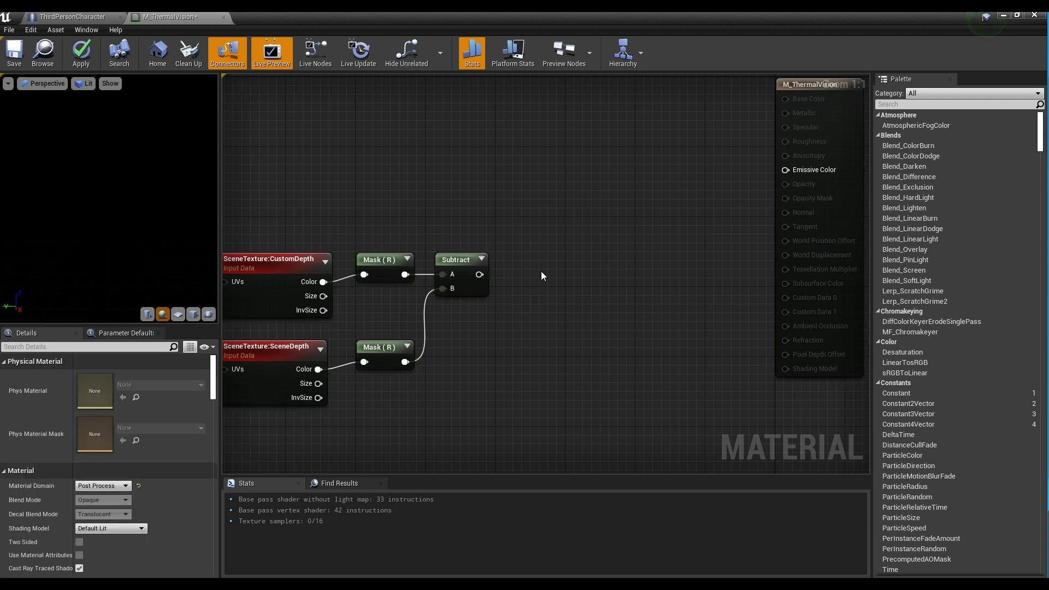
{"action": "right_click", "coordinate": [546, 269]}
{"action": "key", "text": "Return"}
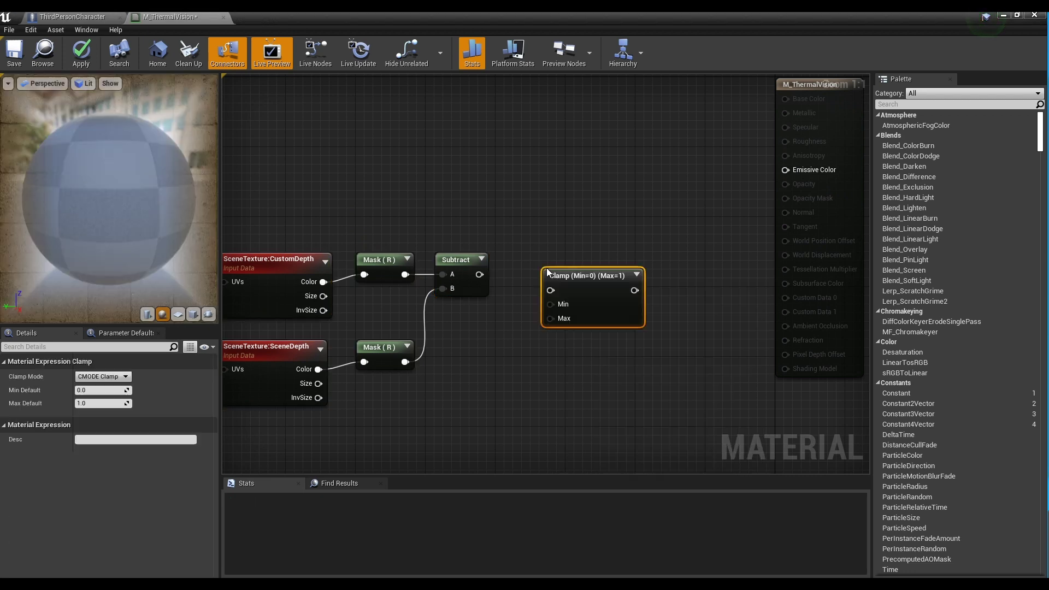
{"action": "left_click_drag", "start_coordinate": [549, 271], "coordinate": [514, 275]}
{"action": "left_click", "coordinate": [613, 284]}
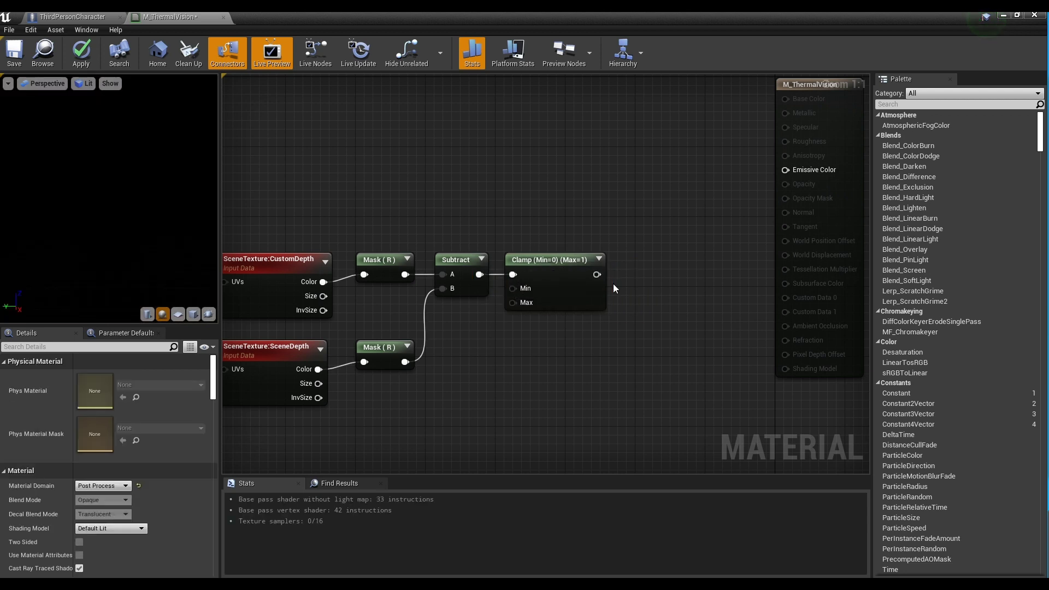
- Insert a 1-x node between the Clamp output and the material's Emissive Color, and save the material
{"action": "left_click_drag", "start_coordinate": [549, 264], "coordinate": [540, 263]}
{"action": "left_click", "coordinate": [651, 272]}
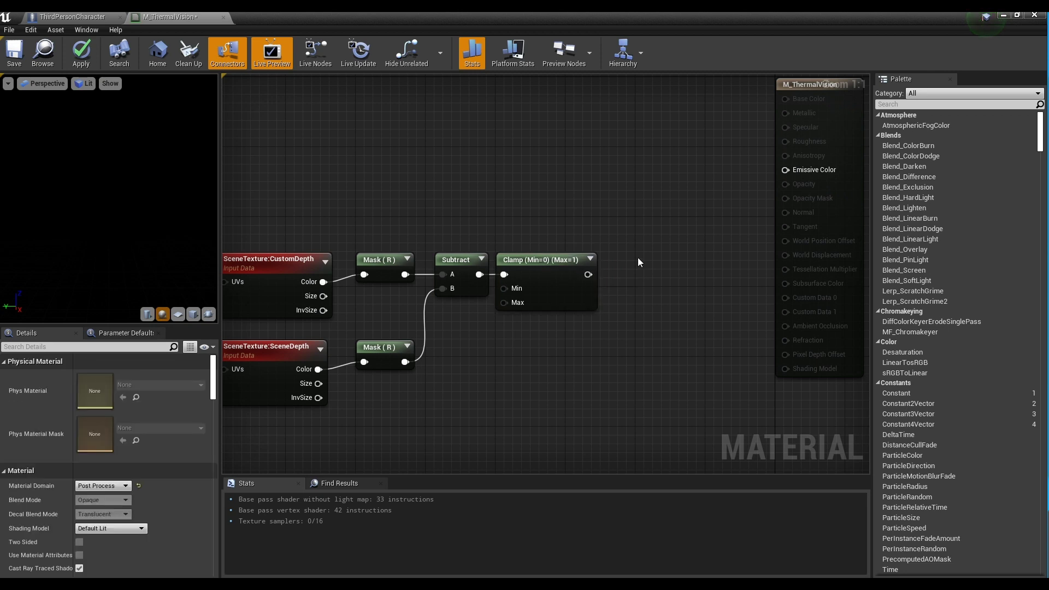
{"action": "right_click", "coordinate": [638, 257]}
{"action": "type", "text": "1-"}
{"action": "key", "text": "Return"}
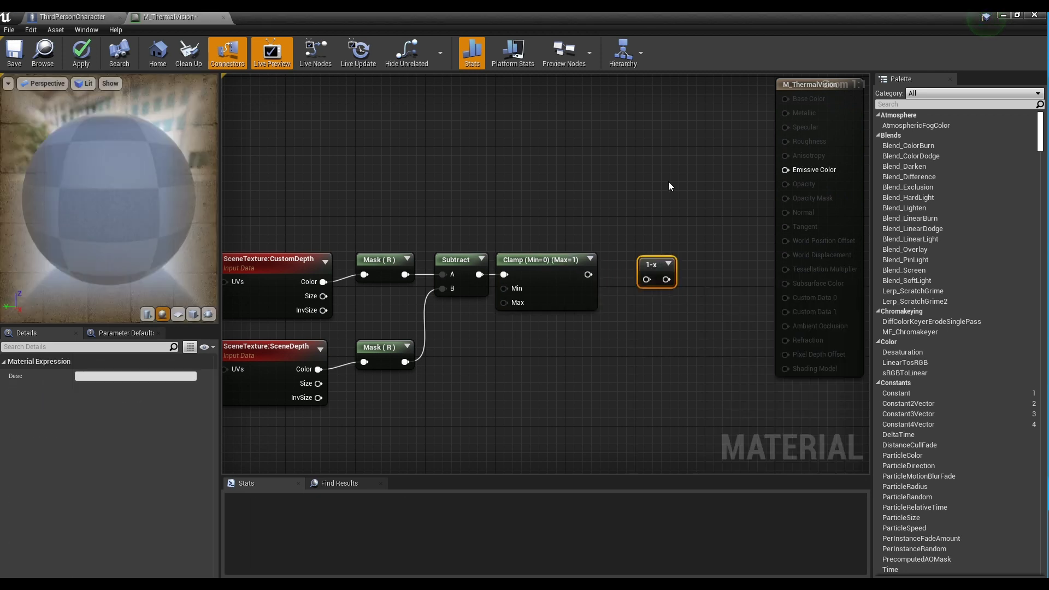
{"action": "left_click_drag", "start_coordinate": [589, 275], "coordinate": [792, 170]}
{"action": "left_click", "coordinate": [700, 299]}
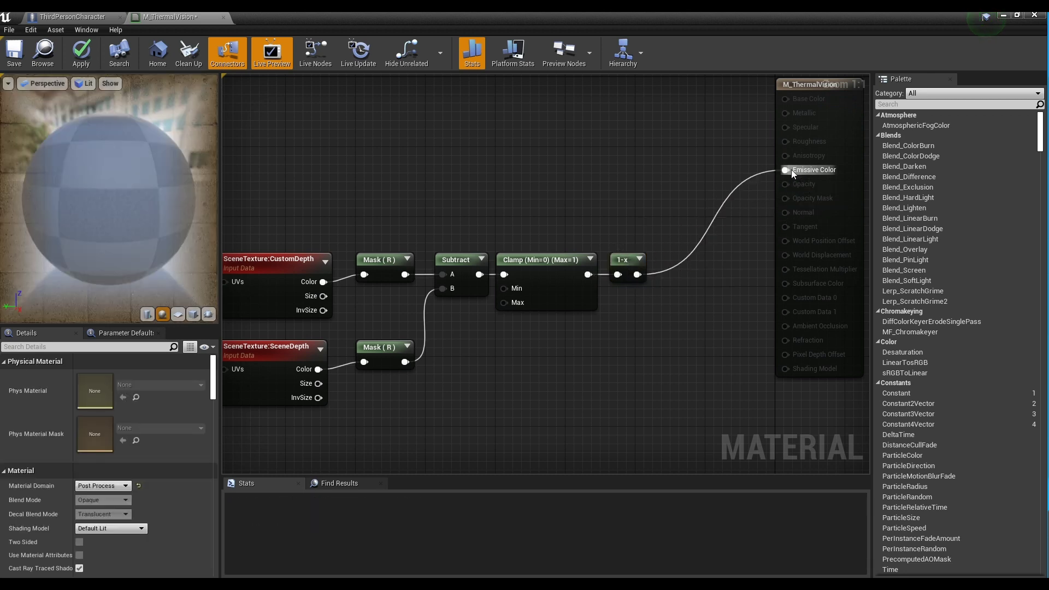
{"action": "left_click", "coordinate": [14, 55]}
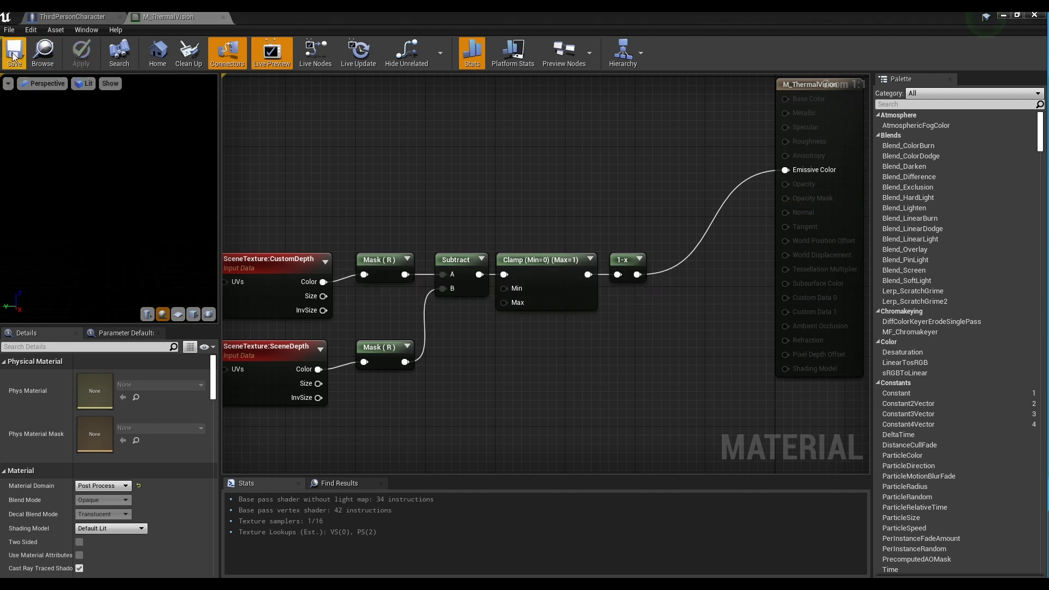
- Assign M_ThermalVision to the PostProcess component's Post Process Materials array element in ThirdPersonCharacter and compile the blueprint
{"action": "left_click", "coordinate": [47, 18]}
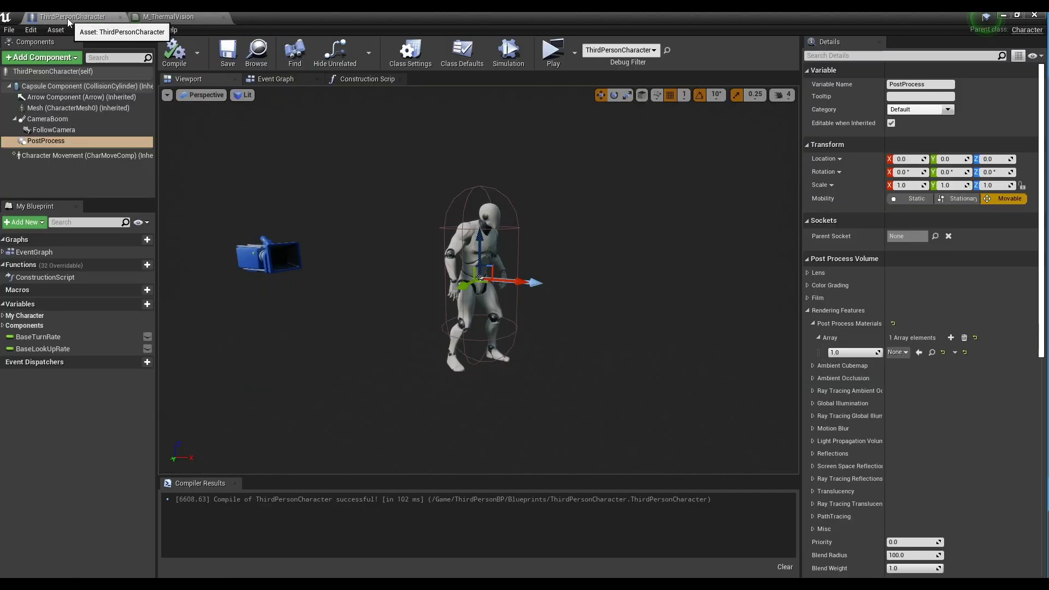
{"action": "left_click", "coordinate": [897, 353]}
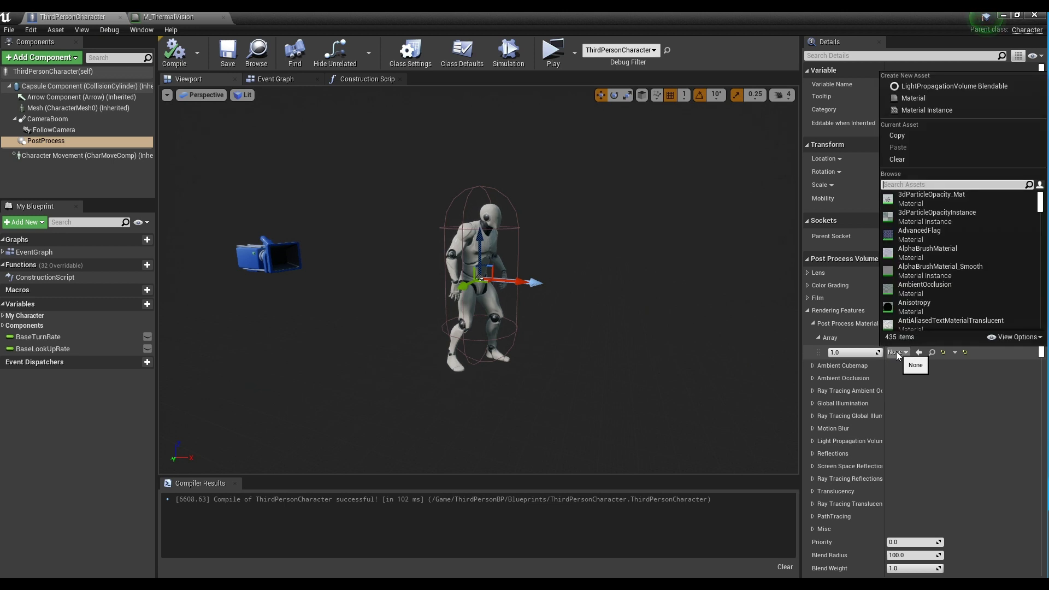
{"action": "type", "text": "ther"}
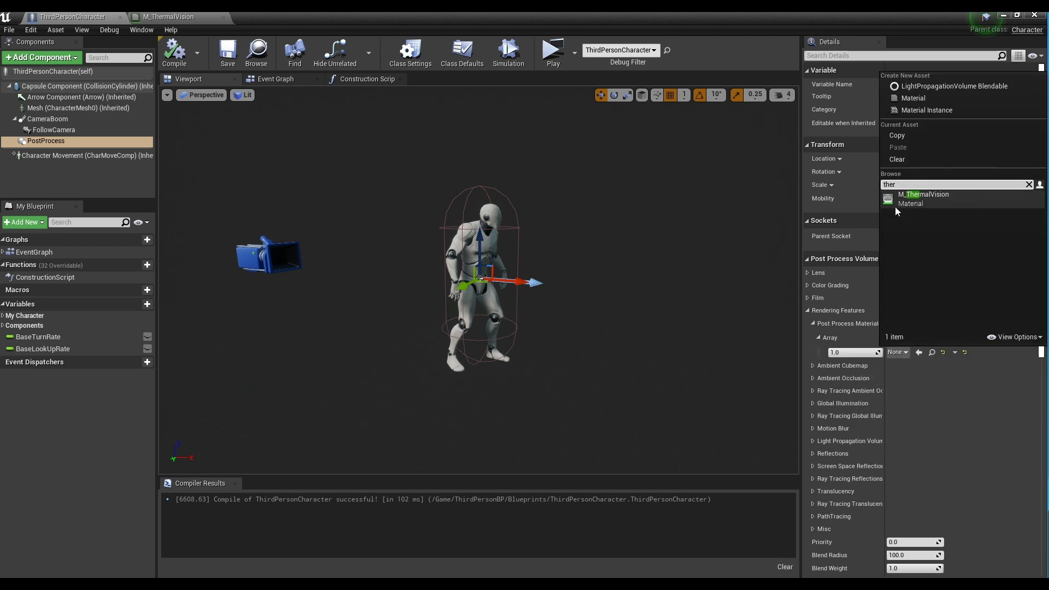
{"action": "left_click", "coordinate": [907, 198]}
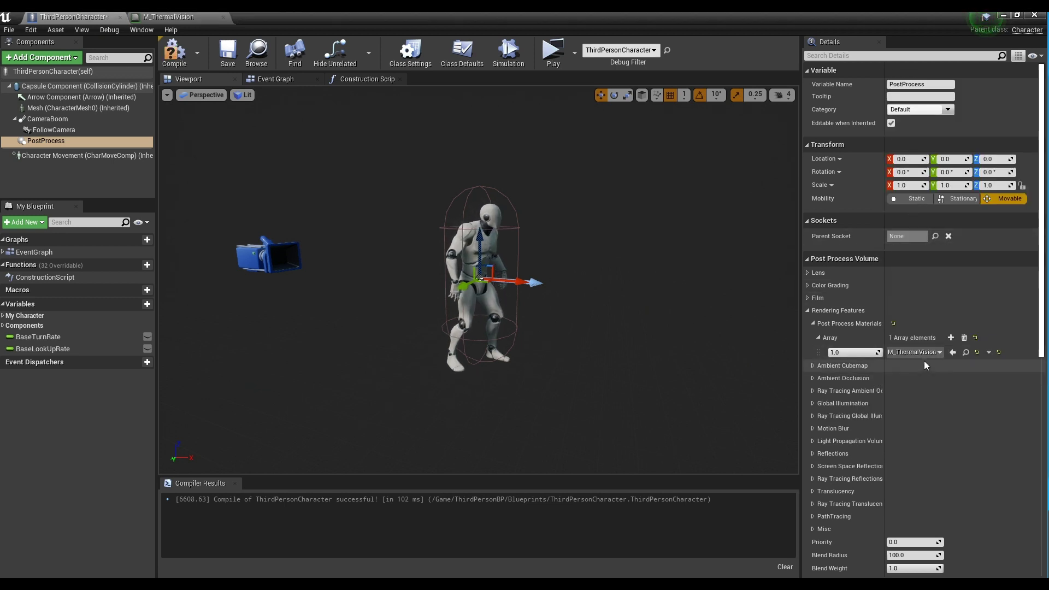
{"action": "left_click", "coordinate": [176, 56]}
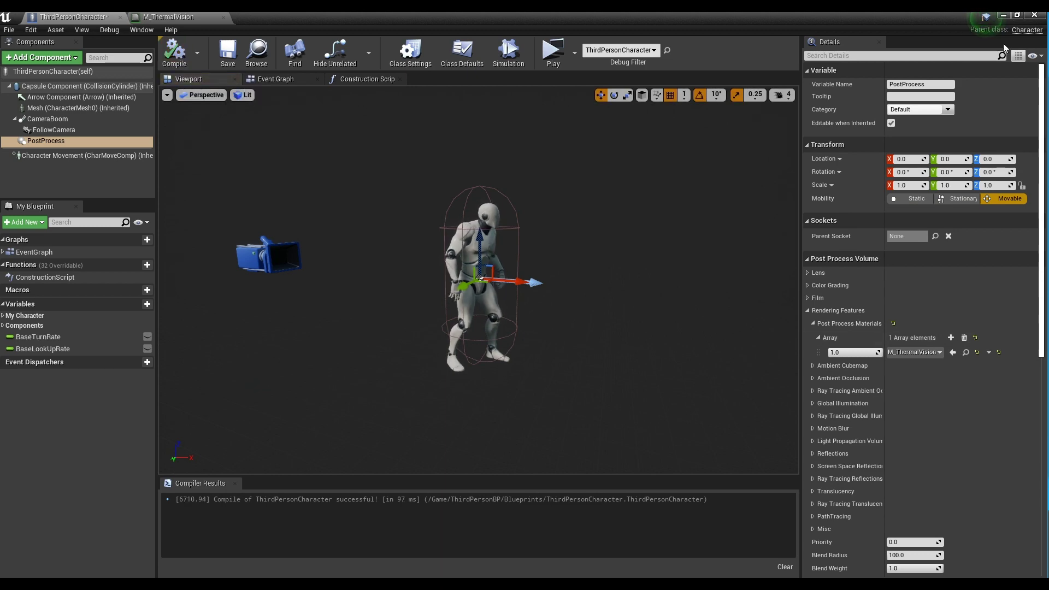
- Return to the level editor and examine the post-process effect on the character from several angles in the viewport
{"action": "left_click", "coordinate": [1004, 16]}
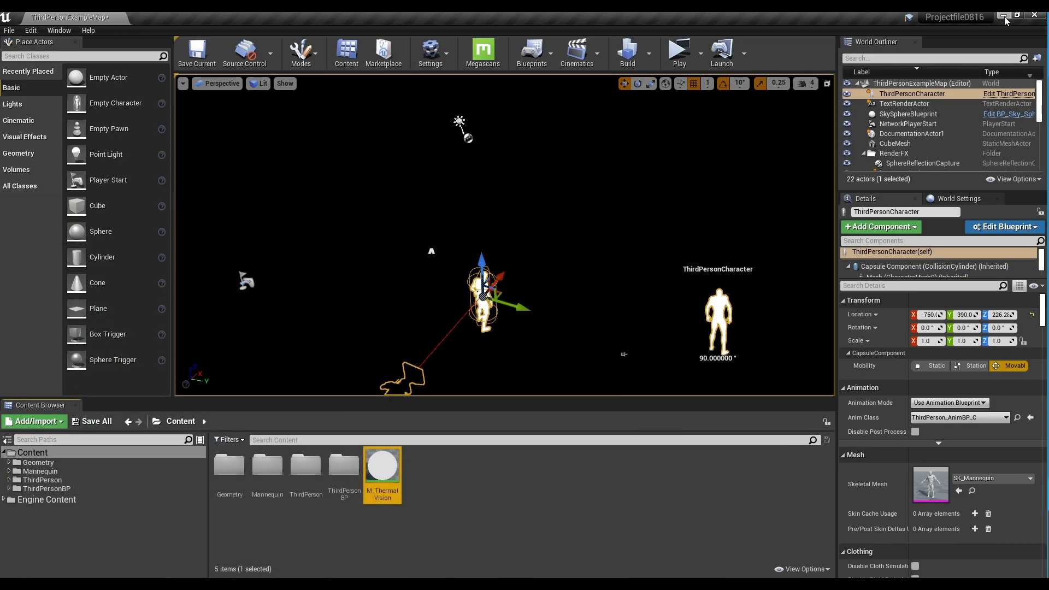
{"action": "mouse_move", "coordinate": [607, 268]}
{"action": "right_mouse_down"}
{"action": "mouse_move", "coordinate": [617, 277]}
{"action": "mouse_move", "coordinate": [613, 265]}
{"action": "right_mouse_up"}
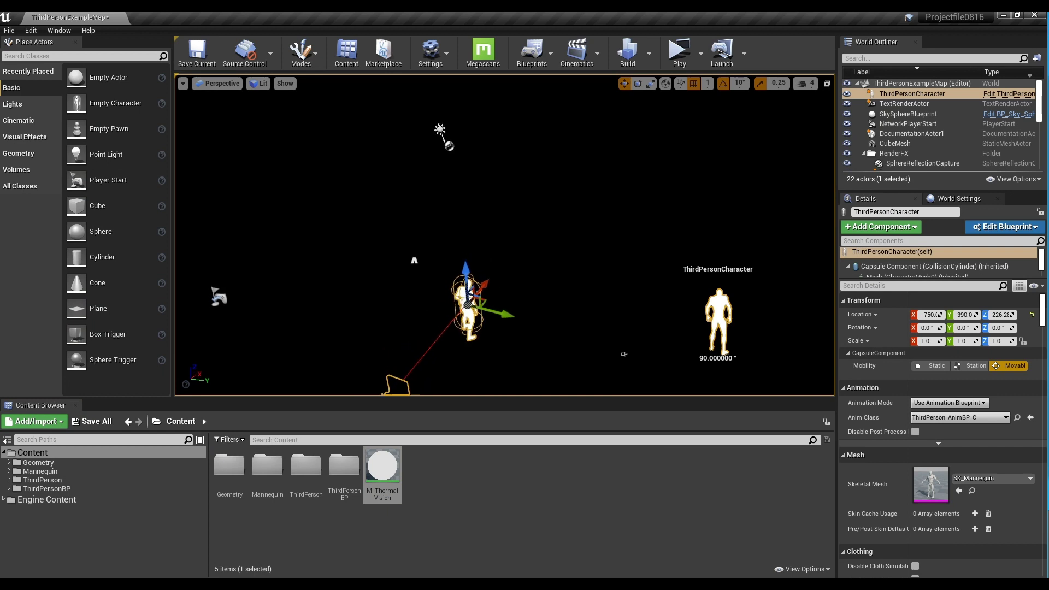
{"action": "left_click_drag", "start_coordinate": [546, 295], "coordinate": [571, 295]}
{"action": "left_click", "coordinate": [570, 309]}
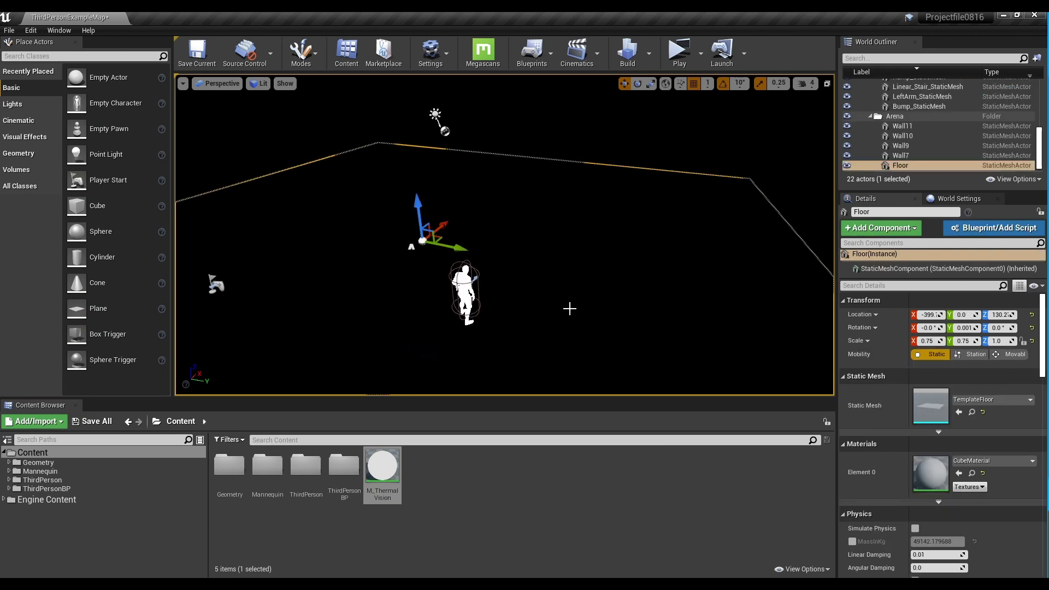
{"action": "mouse_move", "coordinate": [570, 309]}
{"action": "right_mouse_down"}
{"action": "mouse_move", "coordinate": [545, 298]}
{"action": "mouse_move", "coordinate": [569, 324]}
{"action": "right_mouse_up"}
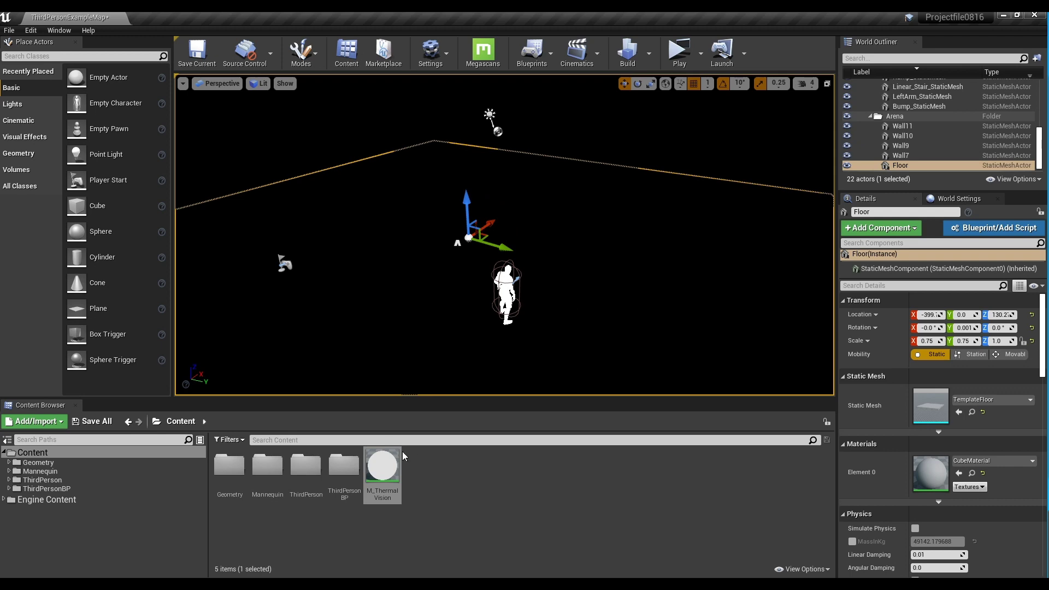
- Reopen the M_ThermalVision material and add a Lerp node in the empty area above the existing nodes
{"action": "double_click", "coordinate": [388, 463]}
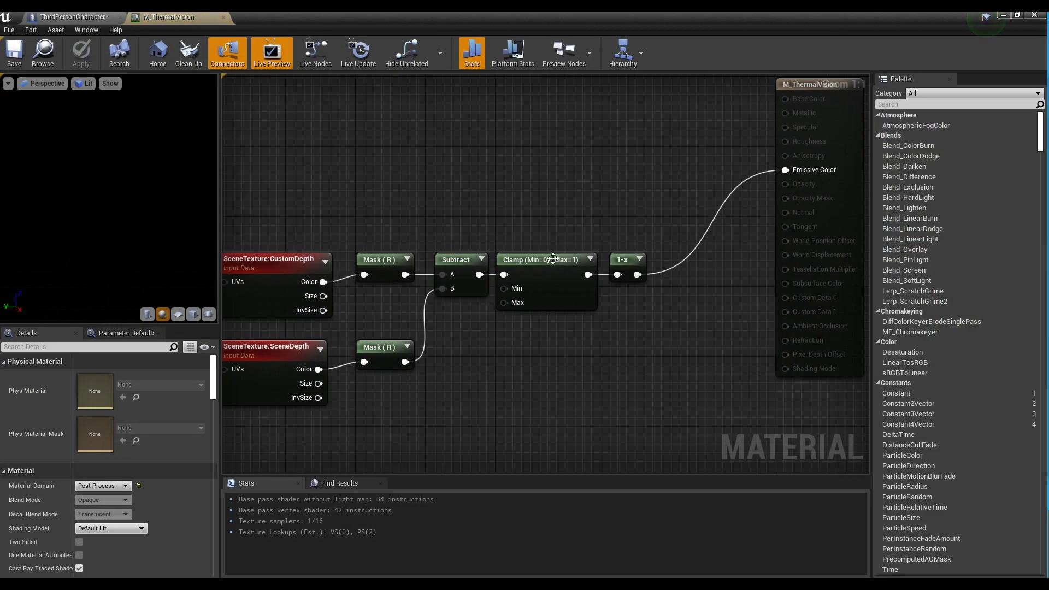
{"action": "right_click_drag", "start_coordinate": [572, 201], "coordinate": [667, 448]}
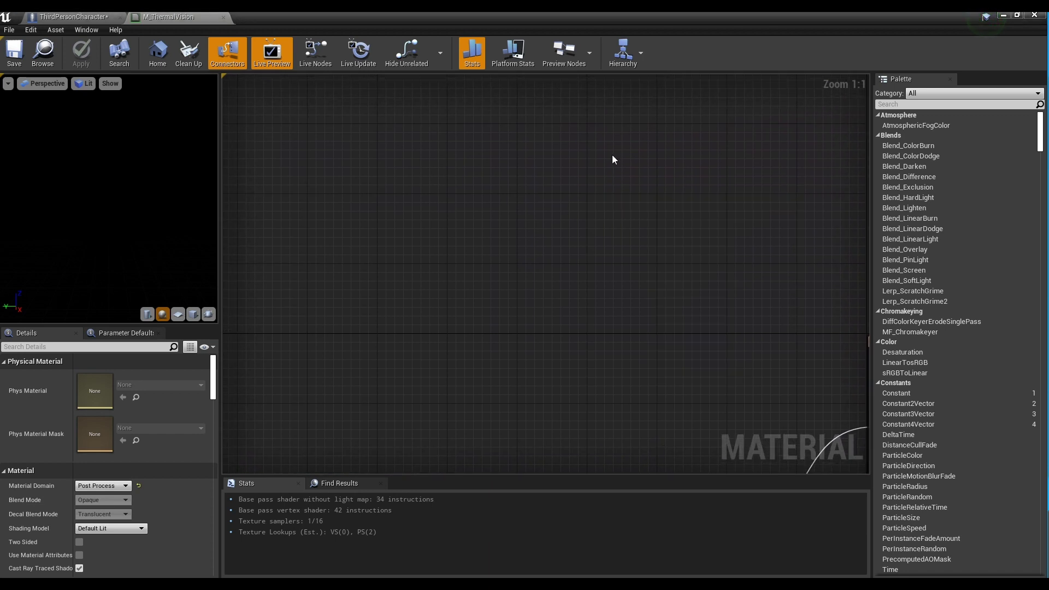
{"action": "right_click_drag", "start_coordinate": [614, 159], "coordinate": [617, 206]}
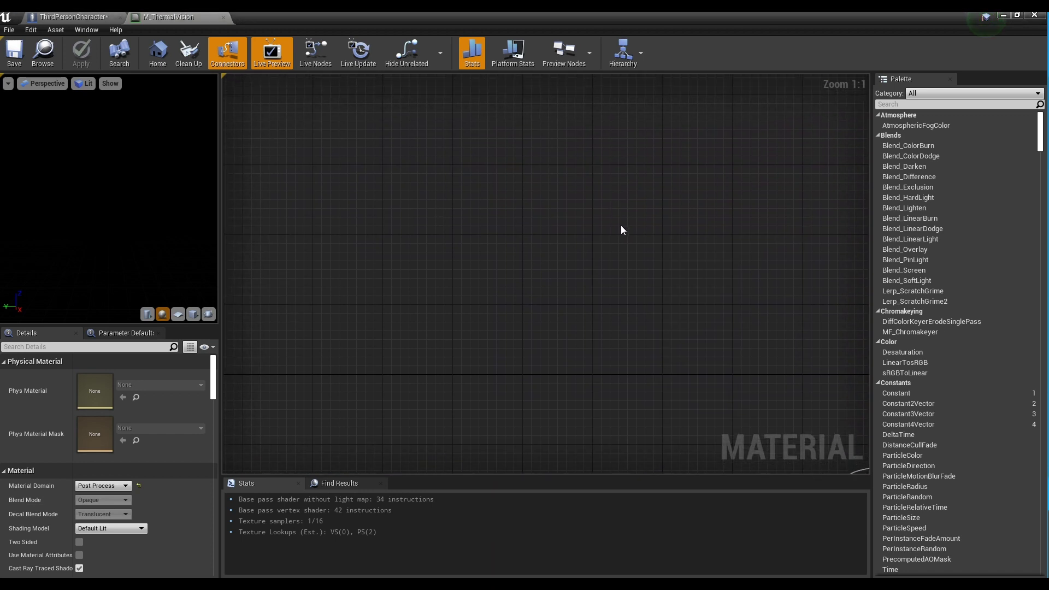
{"action": "left_click", "coordinate": [628, 218]}
- Add two Constant3Vector nodes, one below the other, above and before the Lerp node
{"action": "right_click_drag", "start_coordinate": [573, 178], "coordinate": [618, 232]}
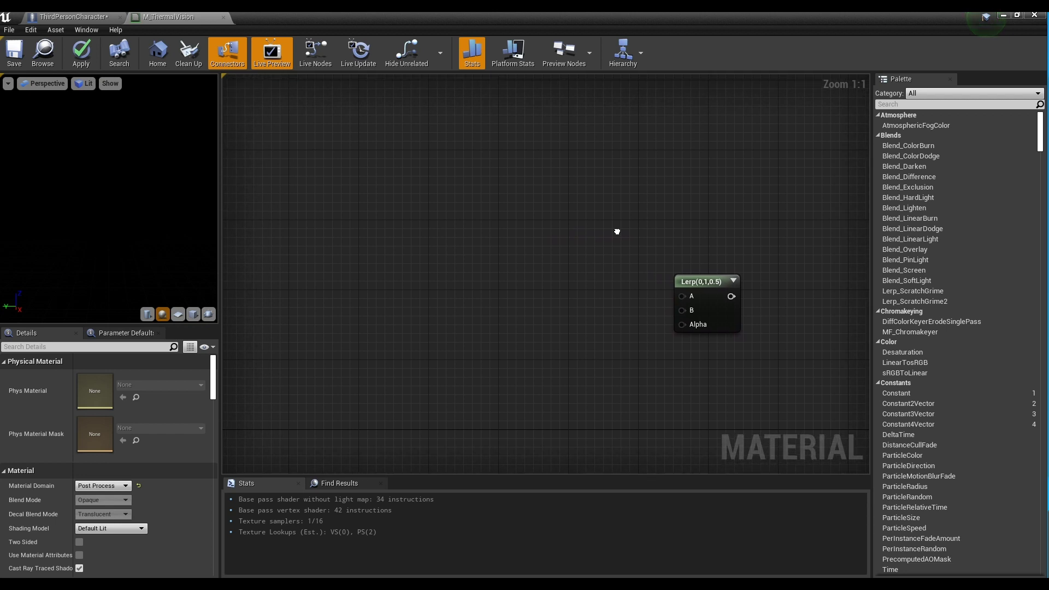
{"action": "left_click", "coordinate": [551, 129]}
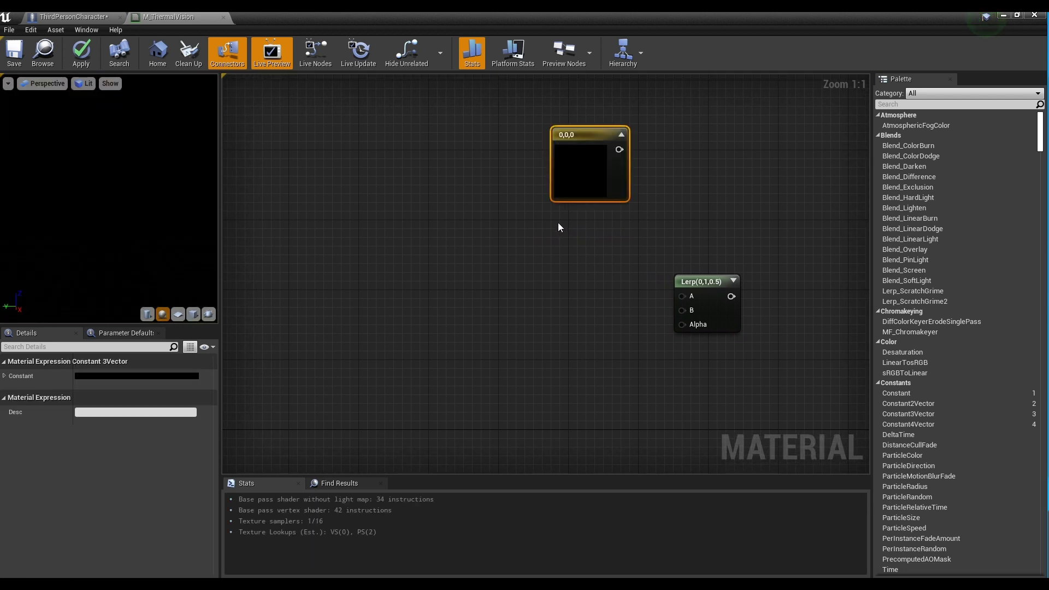
{"action": "left_click", "coordinate": [558, 222]}
{"action": "left_click_drag", "start_coordinate": [582, 228], "coordinate": [576, 218]}
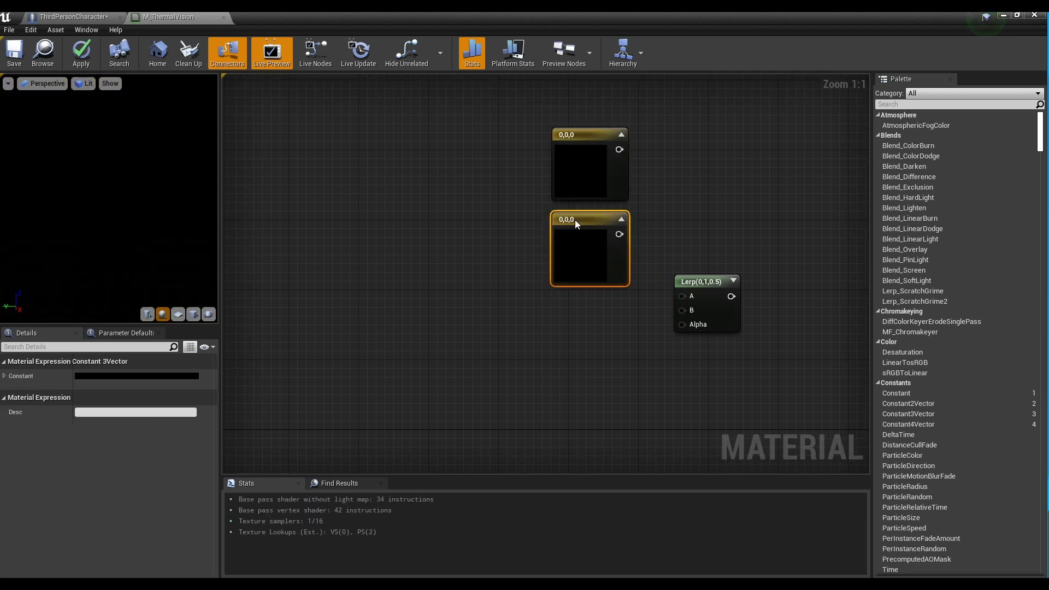
- Add a scalar parameter below the colour constants, keeping its default name Param
{"action": "right_click_drag", "start_coordinate": [685, 199], "coordinate": [693, 227]}
{"action": "left_click_drag", "start_coordinate": [696, 206], "coordinate": [589, 268]}
{"action": "left_click_drag", "start_coordinate": [614, 201], "coordinate": [611, 181]}
{"action": "left_click", "coordinate": [485, 291]}
{"action": "right_click_drag", "start_coordinate": [495, 315], "coordinate": [562, 242]}
{"action": "left_click", "coordinate": [480, 241]}
{"action": "type", "text": "ss"}
{"action": "key", "text": "BackSpace"}
{"action": "key", "text": "BackSpace"}
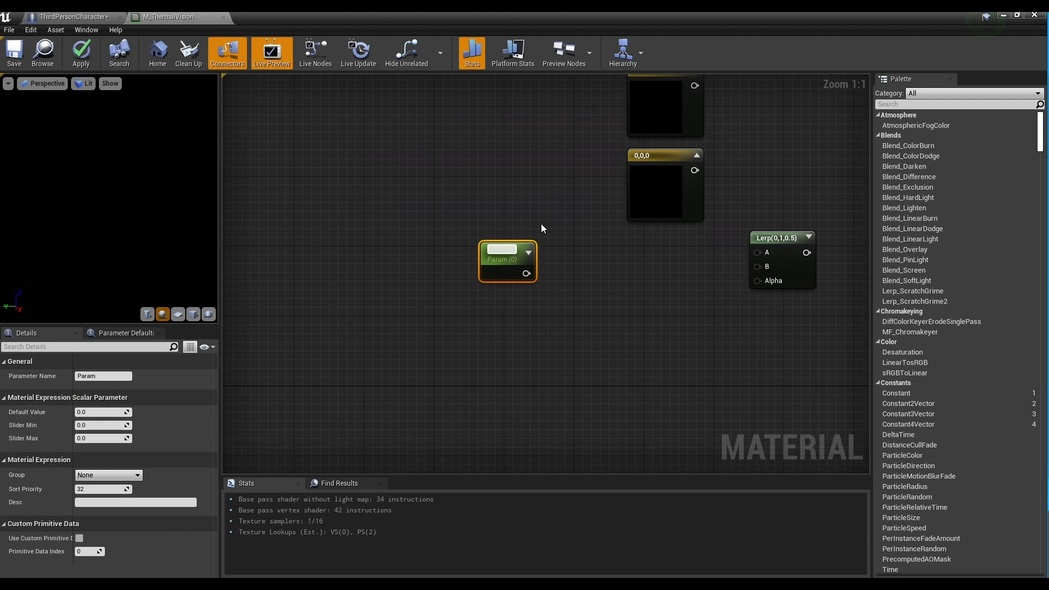
{"action": "key", "text": "Return"}
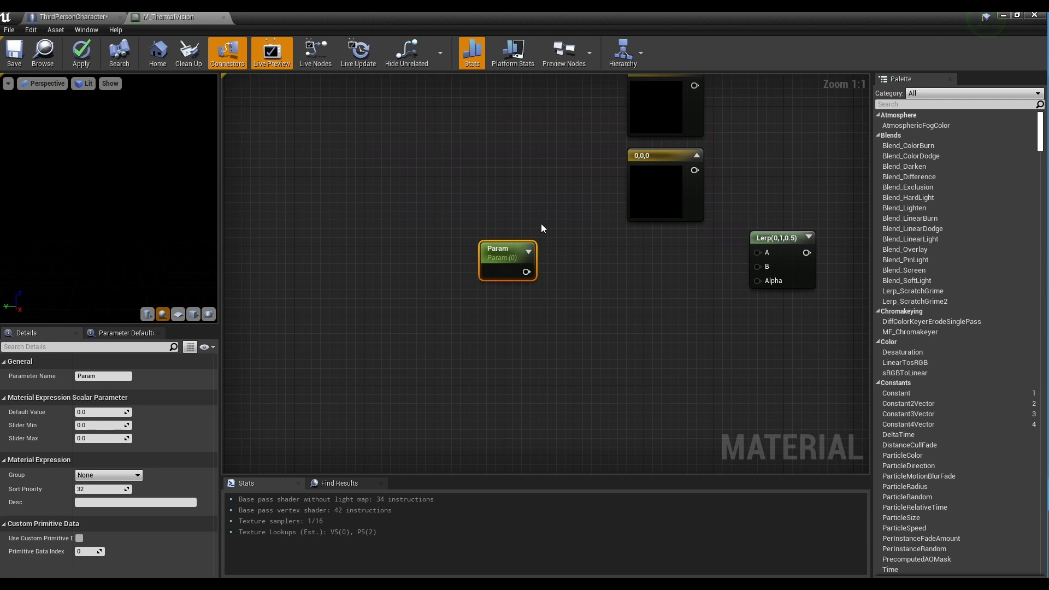
- Add a Fresnel node and place it between the scalar parameter and the Lerp node
{"action": "right_click", "coordinate": [580, 268]}
{"action": "type", "text": "fresnel"}
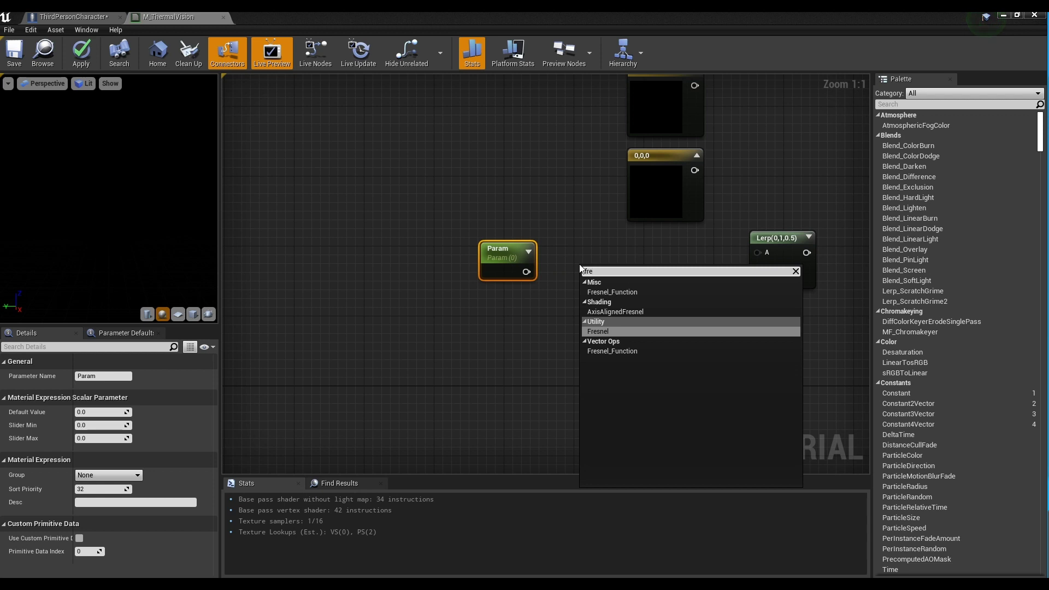
{"action": "key", "text": "Return"}
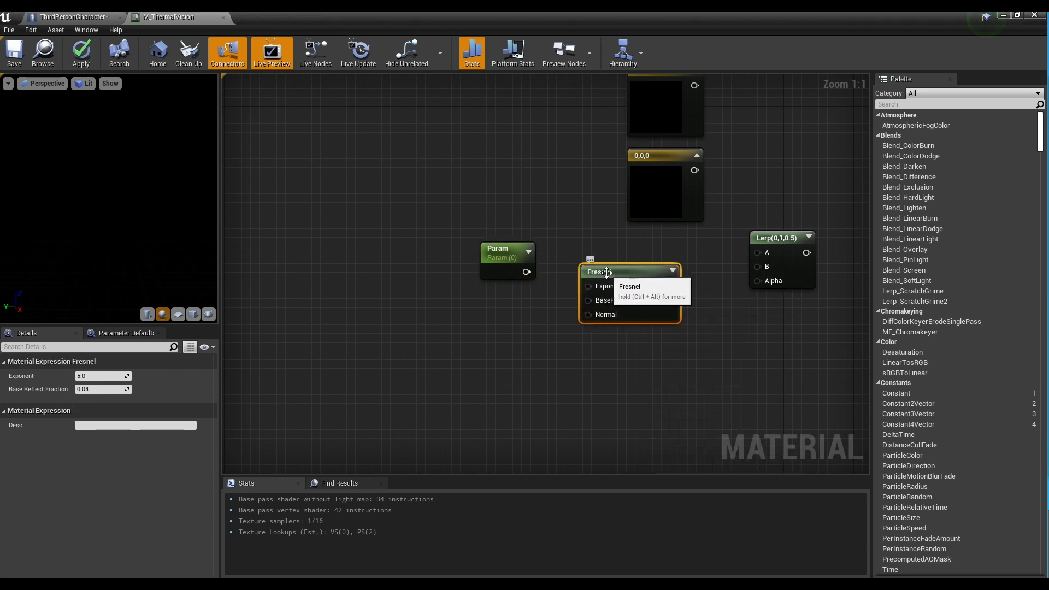
{"action": "left_click_drag", "start_coordinate": [619, 279], "coordinate": [614, 270]}
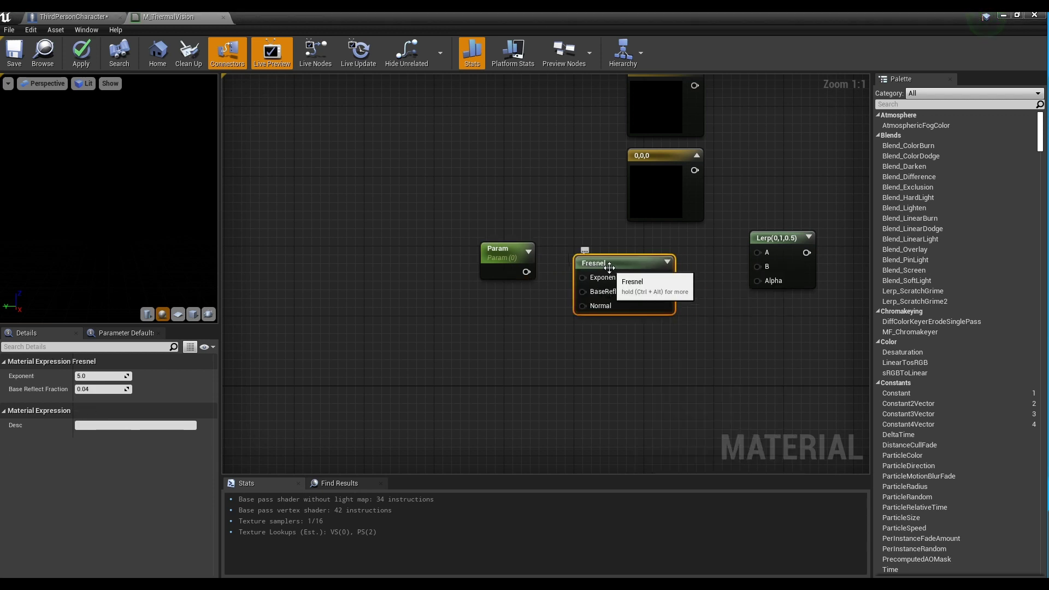
{"action": "left_click_drag", "start_coordinate": [611, 268], "coordinate": [638, 269]}
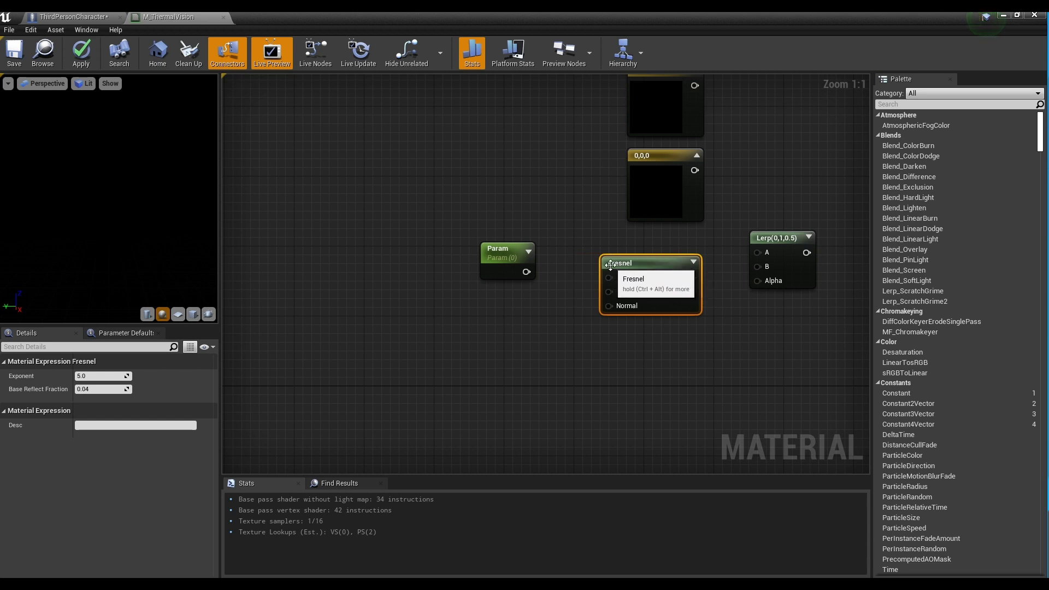
- Move the scalar parameter closer to the Fresnel node, name it Fresnel Exp and set its default value to 1.2
{"action": "left_click_drag", "start_coordinate": [513, 251], "coordinate": [529, 256]}
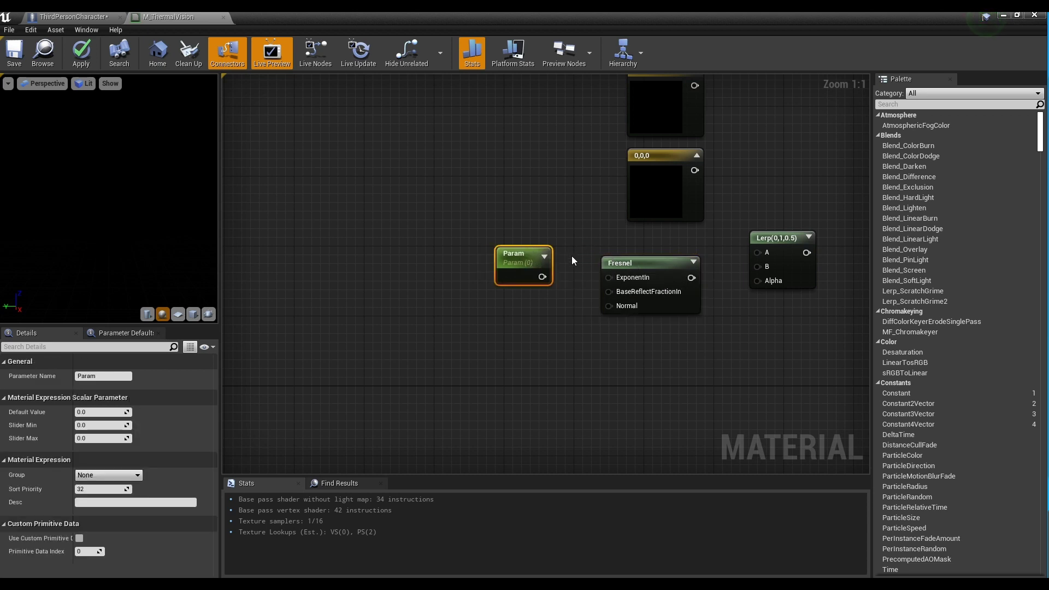
{"action": "left_click", "coordinate": [106, 377]}
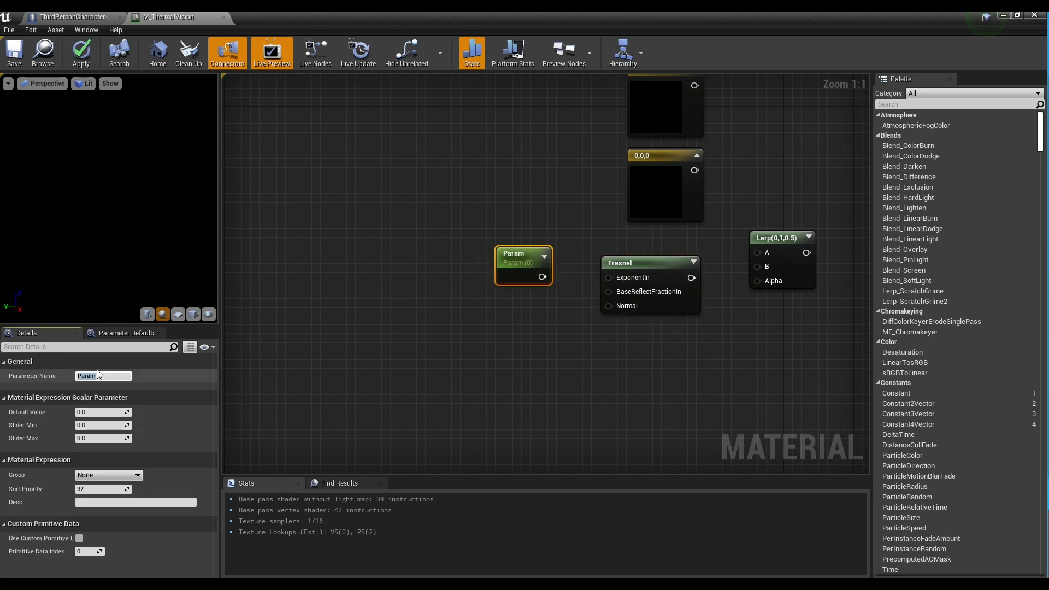
{"action": "type", "text": "Fr"}
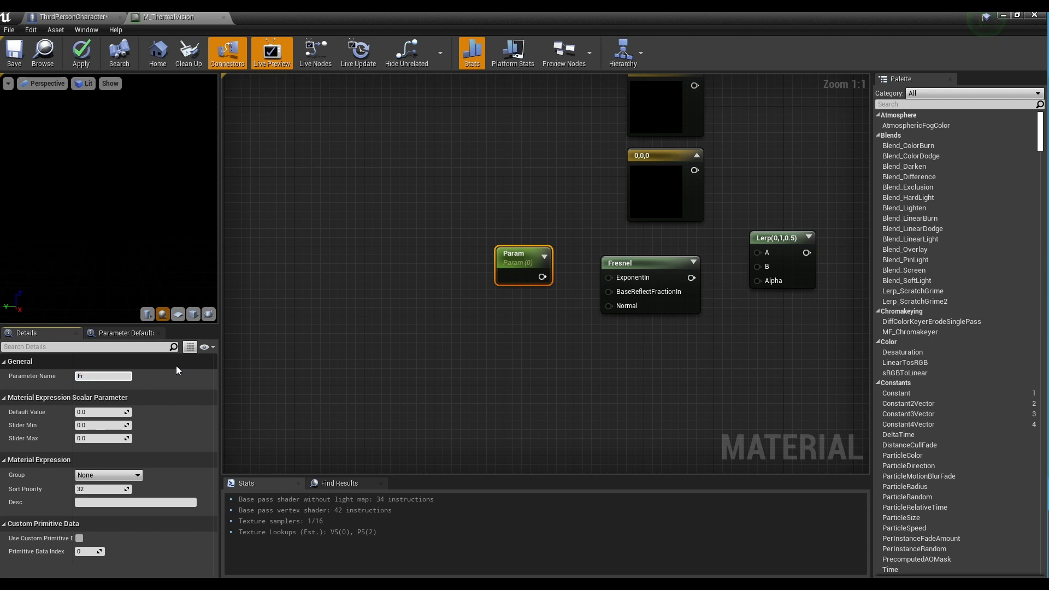
{"action": "type", "text": "esnel"}
{"action": "key", "text": "Return"}
{"action": "key", "text": "Tab"}
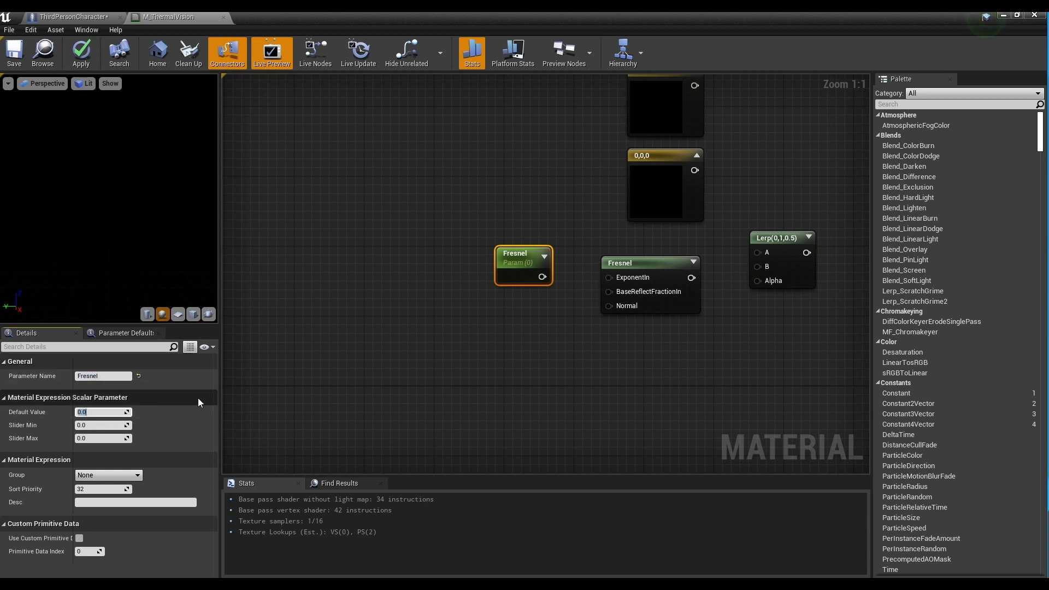
{"action": "type", "text": "1.2"}
{"action": "key", "text": "Return"}
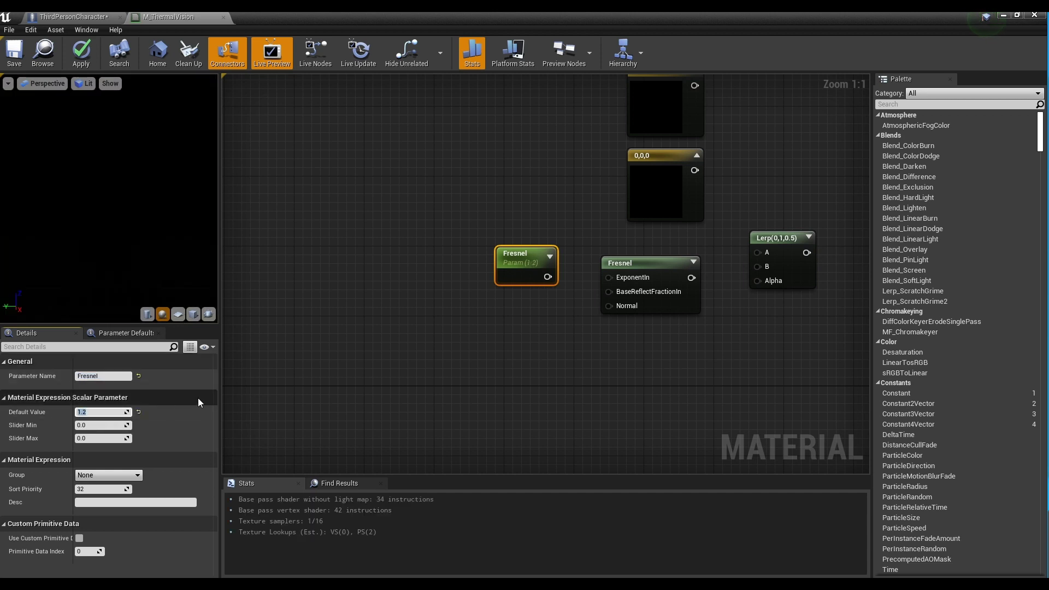
{"action": "left_click", "coordinate": [112, 375]}
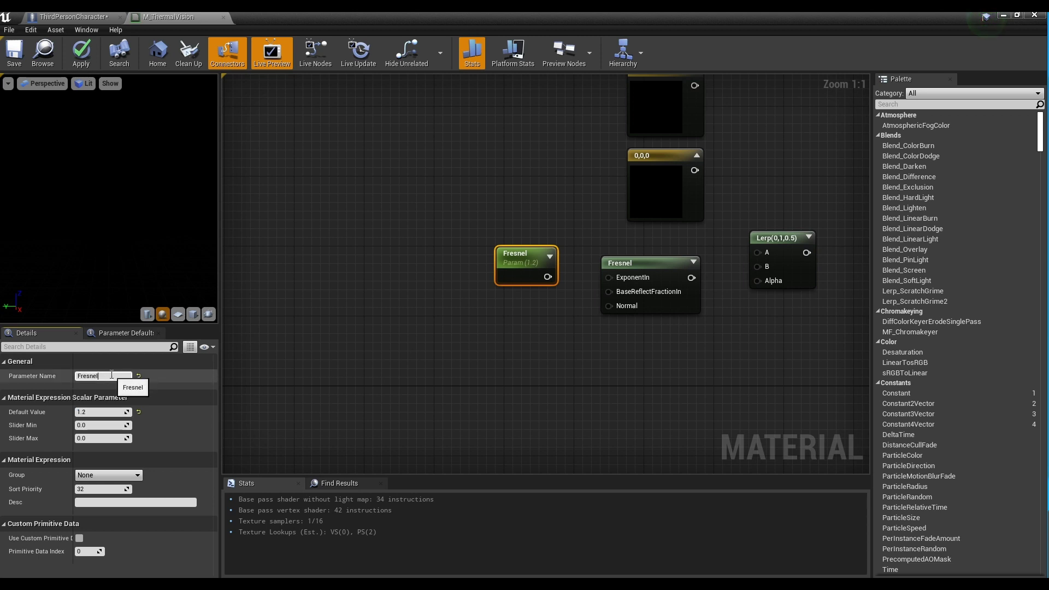
{"action": "key", "text": "Return"}
- Connect Fresnel Exp to the Fresnel node's ExponentIn and the Fresnel output to the Lerp's Alpha
{"action": "left_click_drag", "start_coordinate": [547, 277], "coordinate": [610, 278]}
{"action": "right_click_drag", "start_coordinate": [651, 243], "coordinate": [552, 277]}
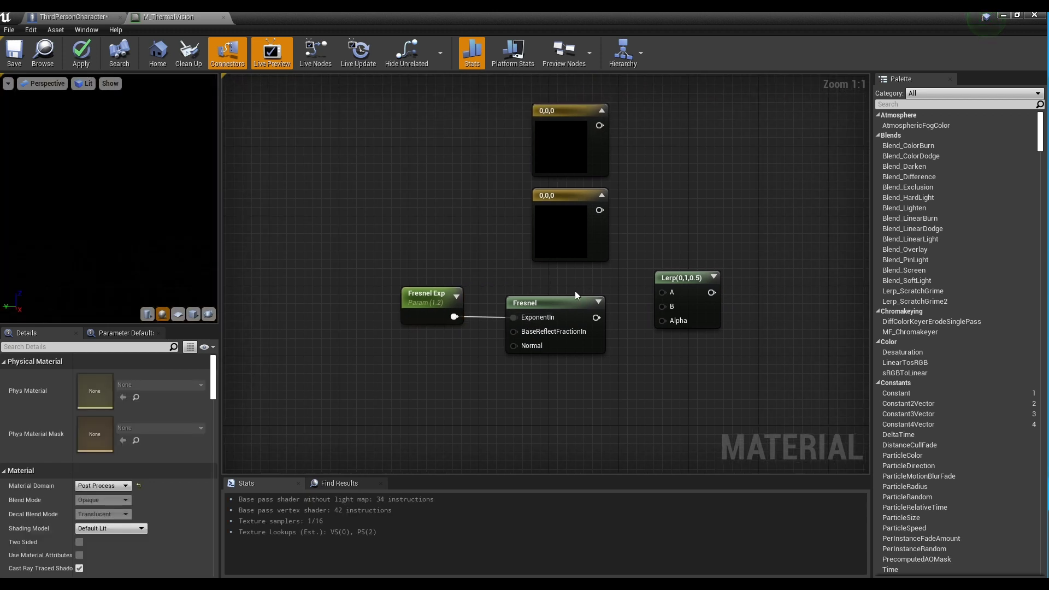
{"action": "left_click_drag", "start_coordinate": [596, 318], "coordinate": [660, 321]}
- Connect the lower colour constant to the Lerp's B and the upper one to A, and move both constants away from the Lerp
{"action": "left_click_drag", "start_coordinate": [598, 210], "coordinate": [664, 305]}
{"action": "left_click_drag", "start_coordinate": [600, 126], "coordinate": [666, 293]}
{"action": "left_click_drag", "start_coordinate": [652, 144], "coordinate": [586, 214]}
{"action": "left_click_drag", "start_coordinate": [586, 159], "coordinate": [559, 187]}
{"action": "left_click", "coordinate": [622, 166]}
- Set the upper colour constant to dark blue with green 0.01 and blue 0.18
{"action": "double_click", "coordinate": [562, 187]}
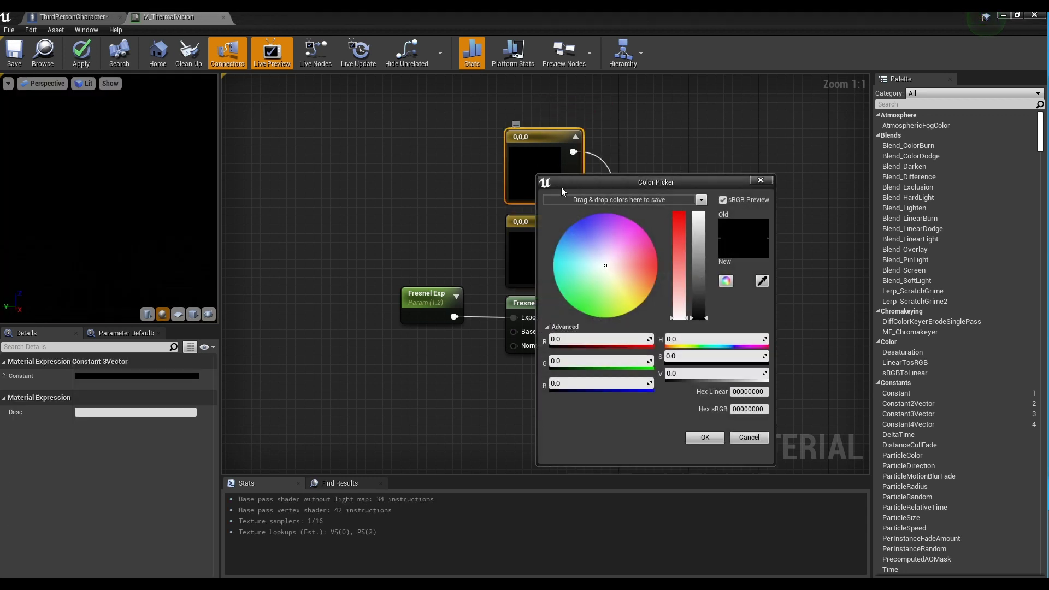
{"action": "left_click", "coordinate": [607, 364]}
{"action": "type", "text": "0.01"}
{"action": "key", "text": "Return"}
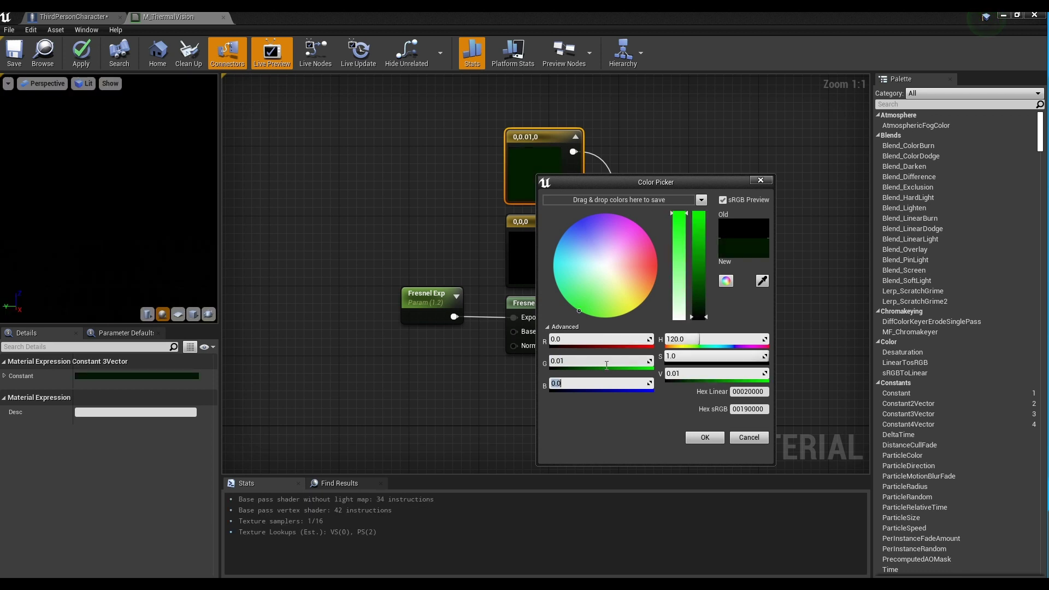
{"action": "type", "text": "0.18"}
{"action": "key", "text": "Return"}
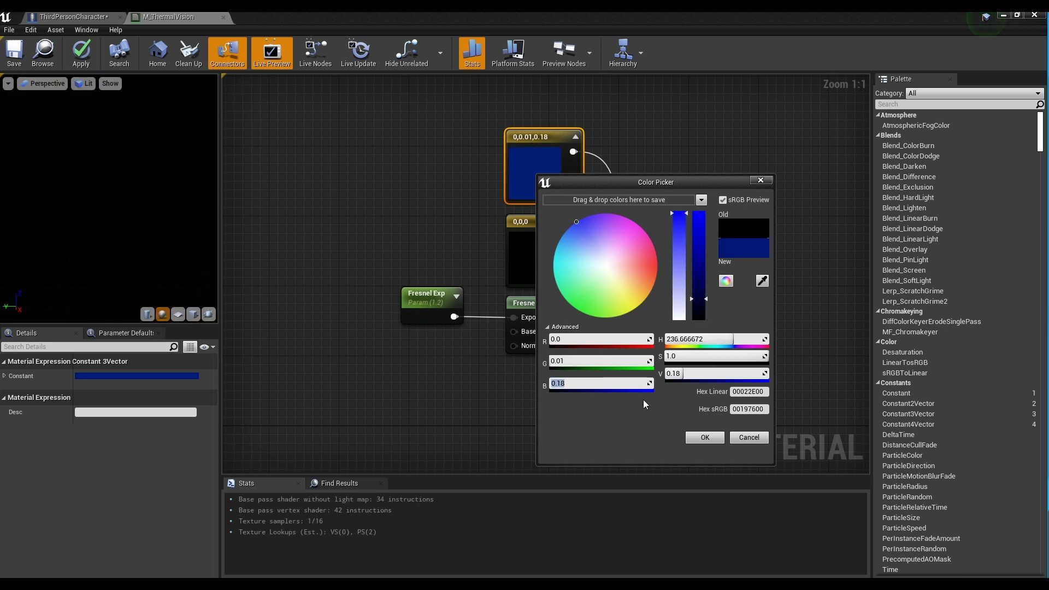
{"action": "left_click", "coordinate": [708, 437]}
- Set the lower colour constant to a brighter blue with green 0.065 and blue 0.516
{"action": "left_click", "coordinate": [542, 262]}
{"action": "double_click", "coordinate": [546, 267]}
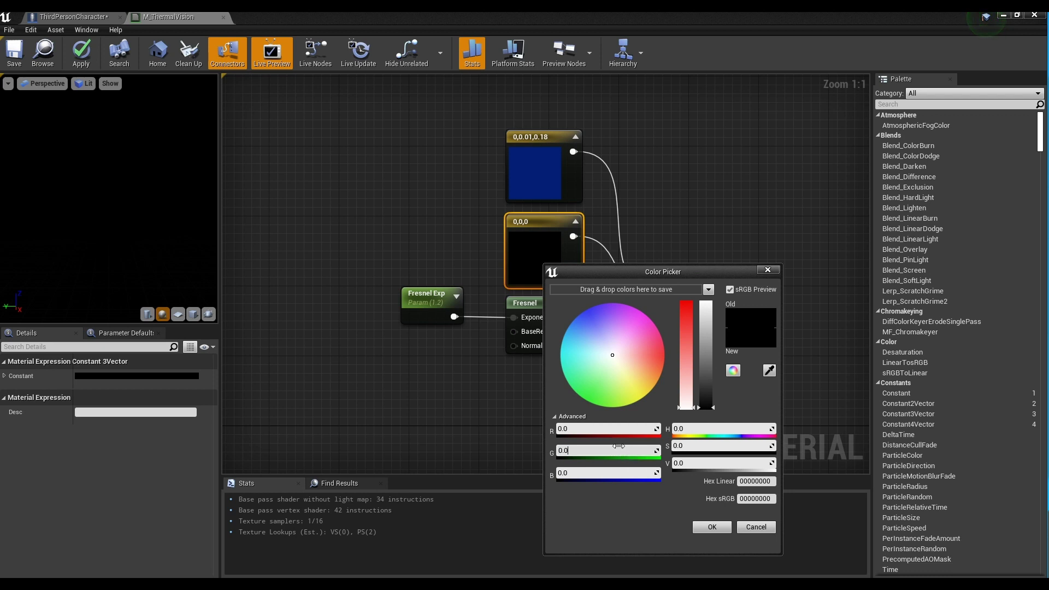
{"action": "key", "text": "Tab"}
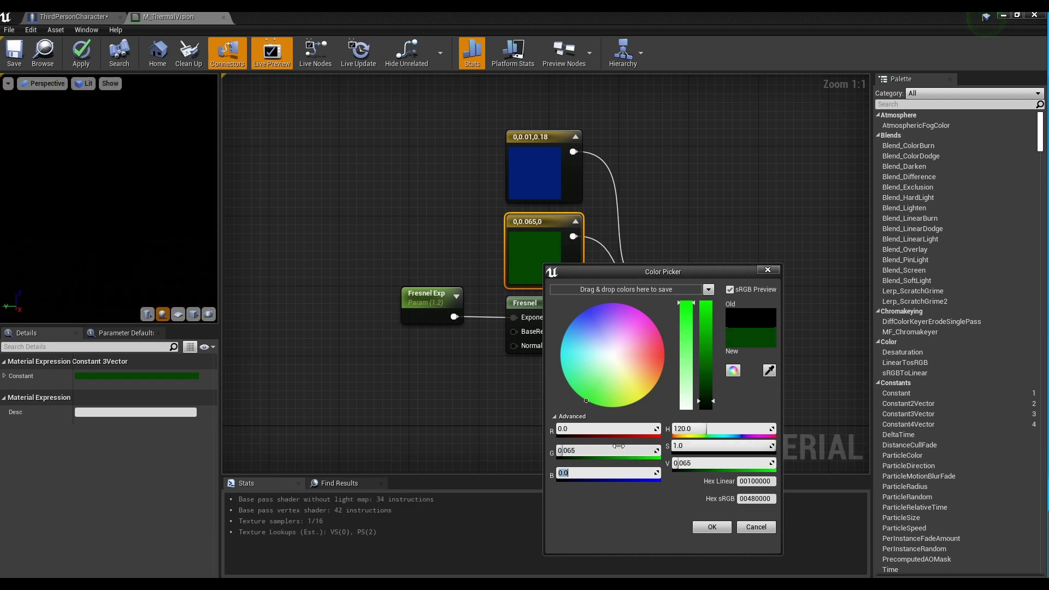
{"action": "type", "text": "0.516"}
{"action": "key", "text": "Return"}
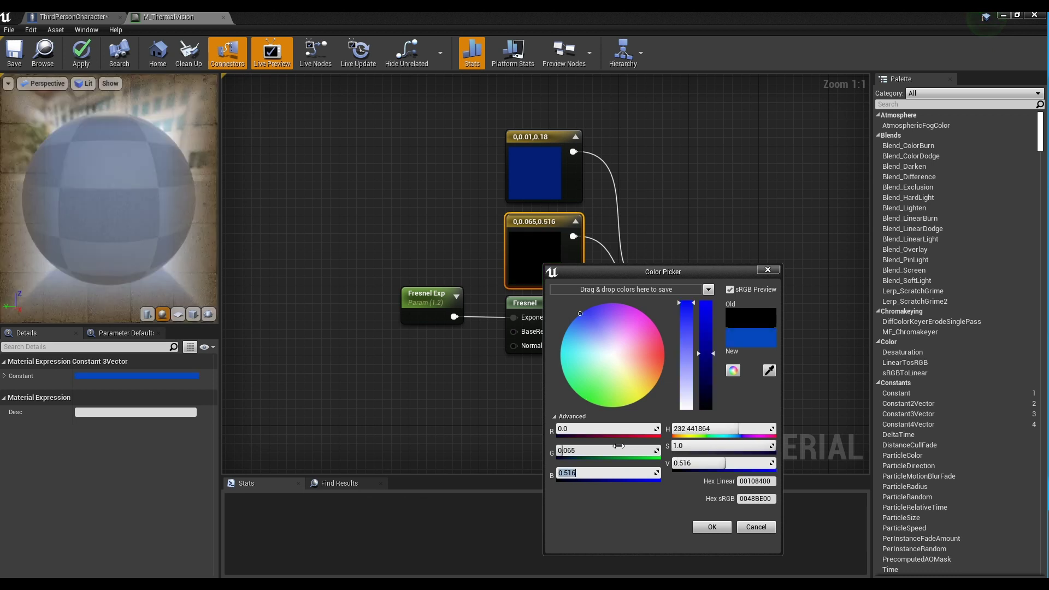
{"action": "left_click", "coordinate": [712, 527]}
- Add a SceneTexture node below Fresnel Exp, set its Scene Texture Id to WorldNormal and shift it away from the Fresnel node
{"action": "right_click_drag", "start_coordinate": [631, 409], "coordinate": [654, 321]}
{"action": "right_click", "coordinate": [359, 321]}
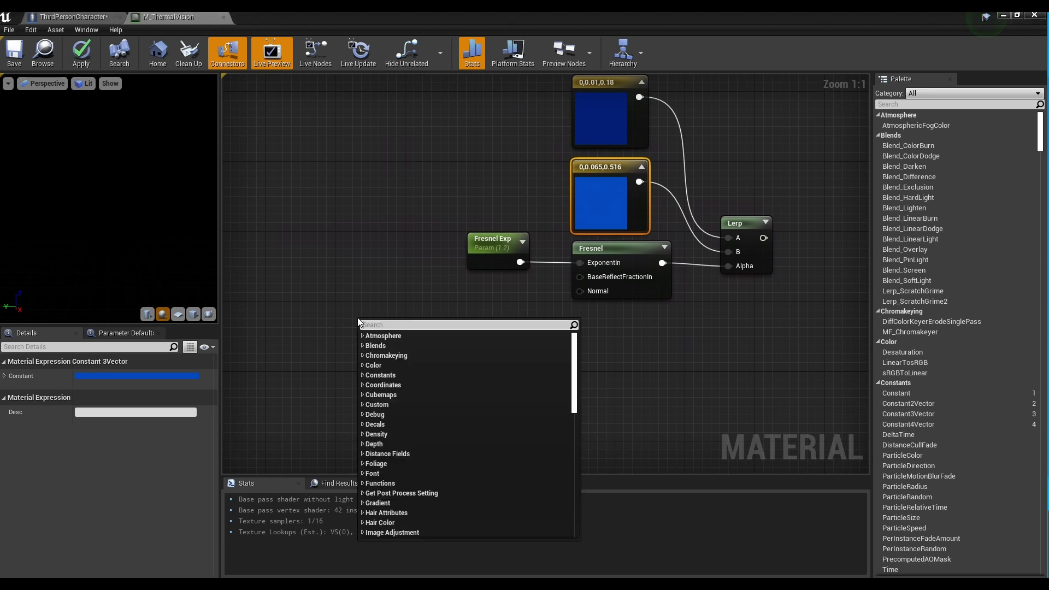
{"action": "type", "text": "scen"}
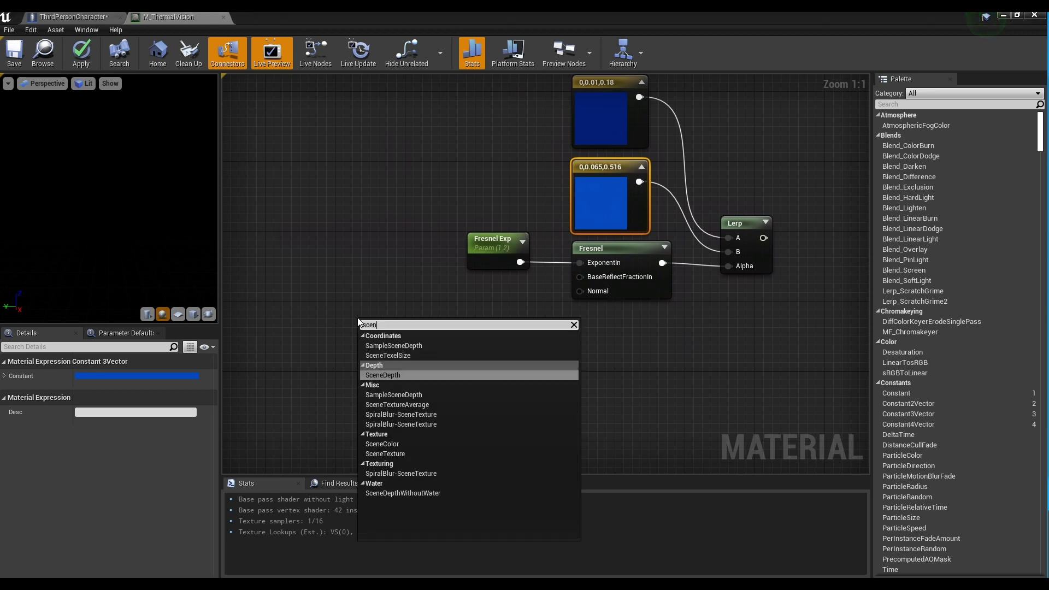
{"action": "left_click", "coordinate": [394, 453]}
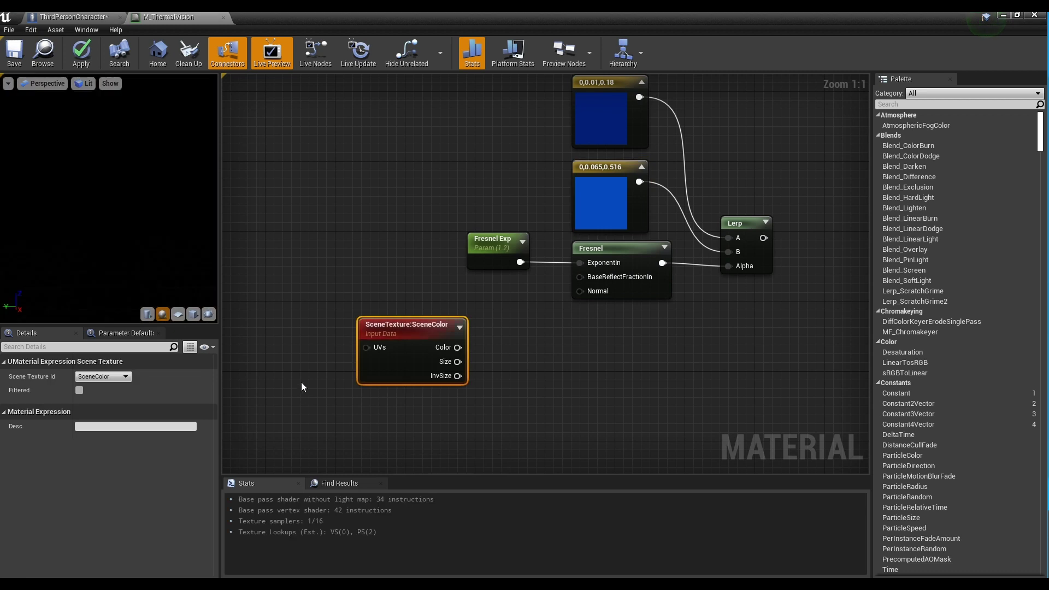
{"action": "left_click", "coordinate": [116, 376]}
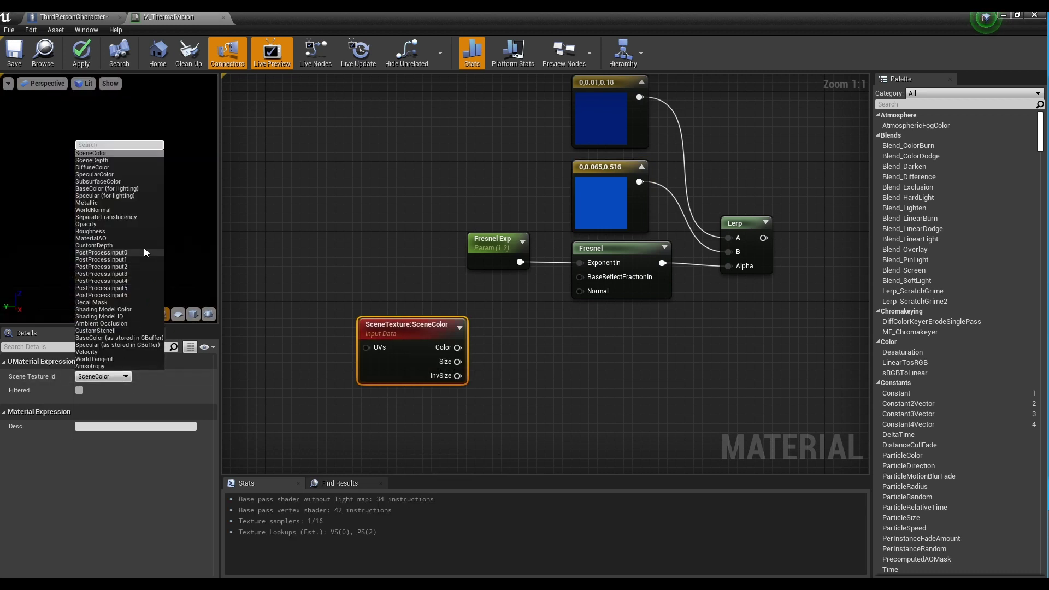
{"action": "left_click", "coordinate": [120, 211]}
{"action": "left_click_drag", "start_coordinate": [398, 331], "coordinate": [366, 297]}
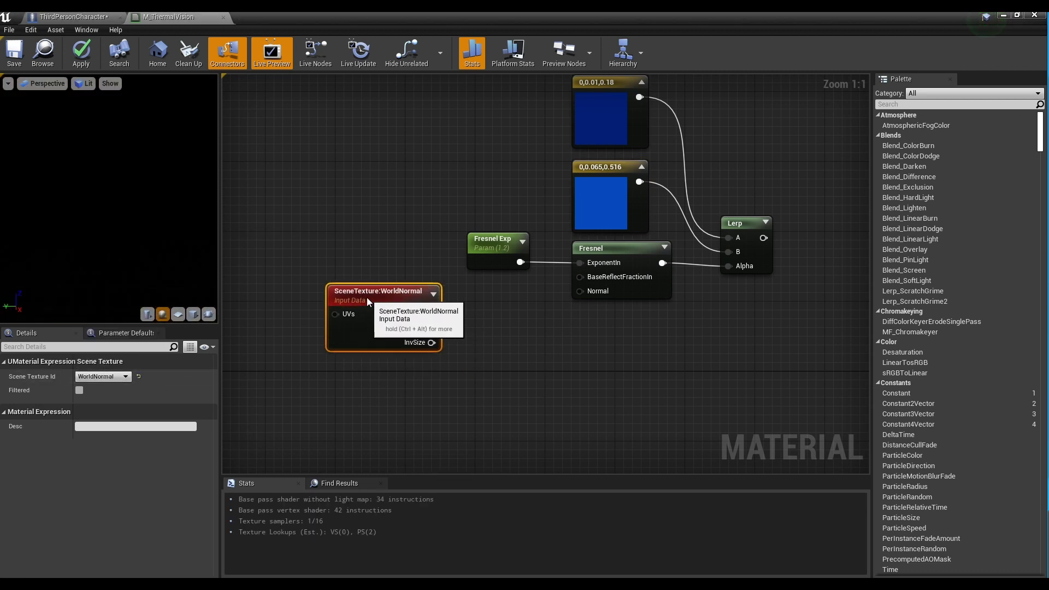
- Add a ComponentMask node between the WorldNormal texture and the Fresnel node, with its B channel enabled alongside R and G
{"action": "right_click", "coordinate": [481, 314]}
{"action": "type", "text": "com"}
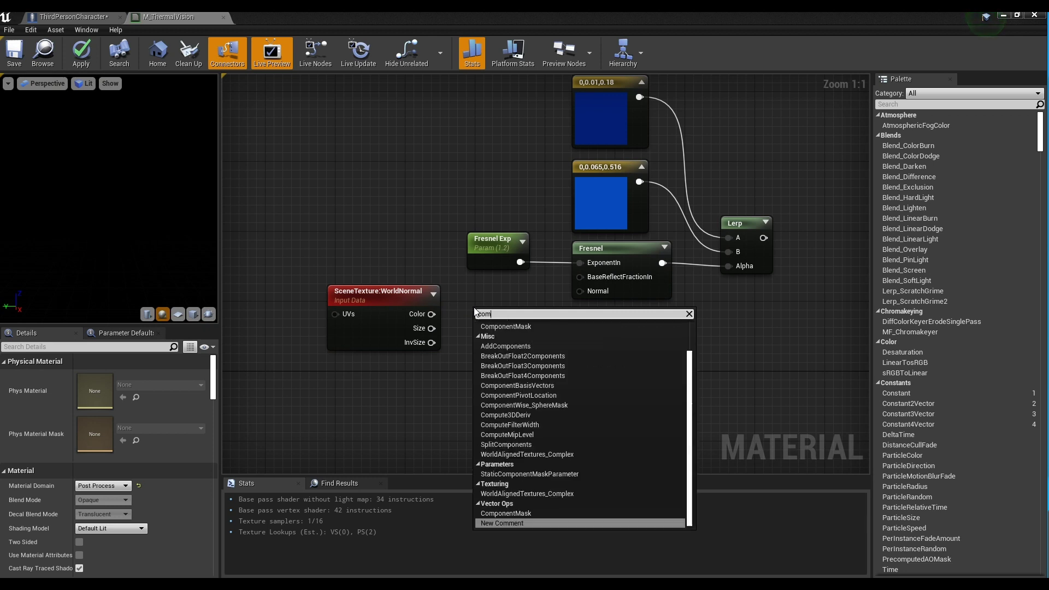
{"action": "type", "text": "p"}
{"action": "left_click", "coordinate": [508, 337]}
{"action": "left_click_drag", "start_coordinate": [507, 313], "coordinate": [489, 291]}
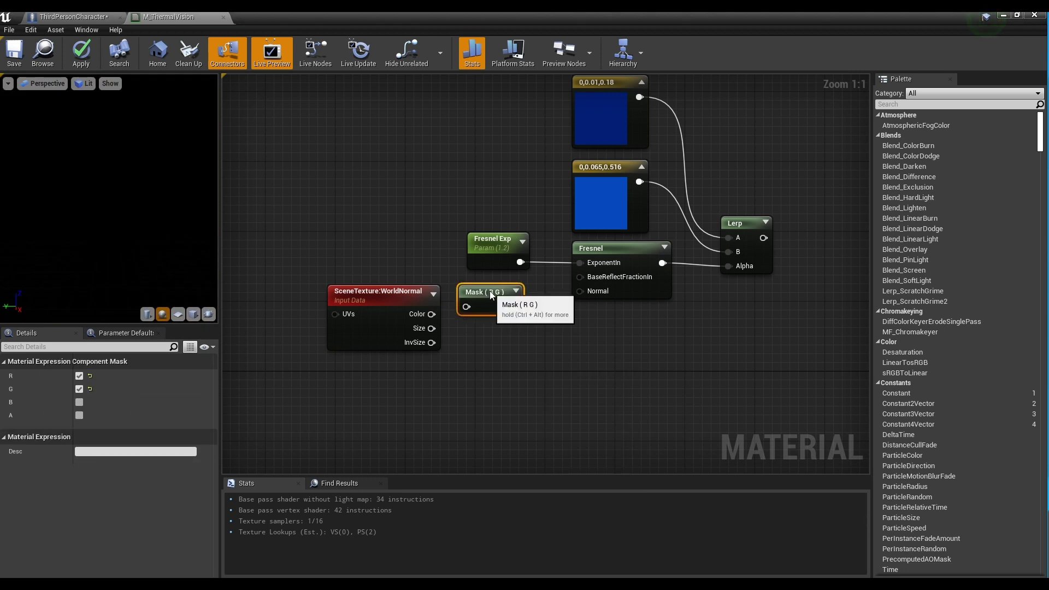
{"action": "left_click", "coordinate": [80, 403]}
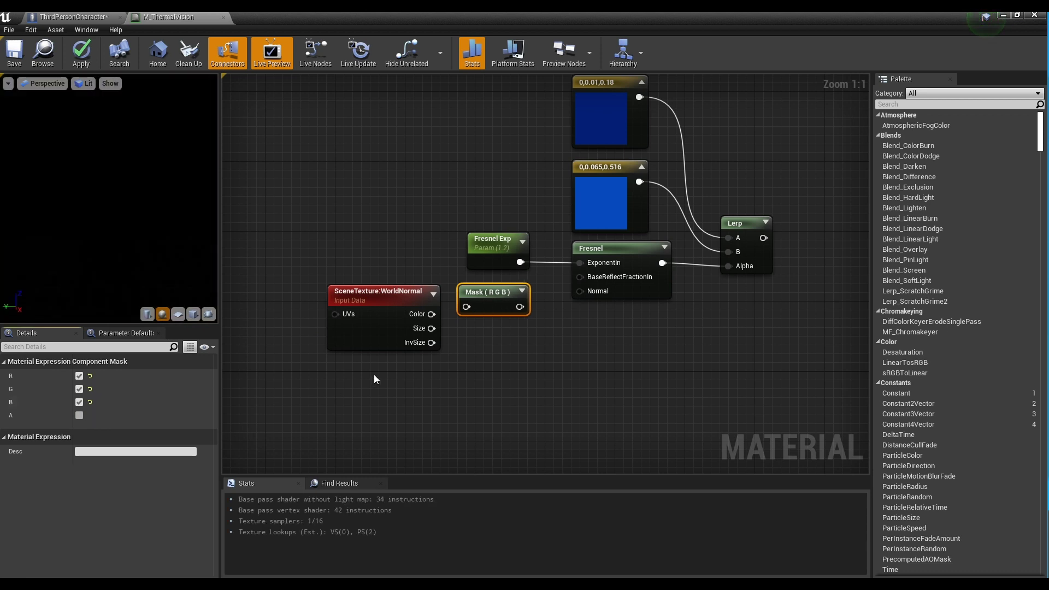
- Connect WorldNormal's Color through the RGB mask to the Fresnel's Normal, and move these nodes and Fresnel Exp closer to the Fresnel
{"action": "left_click_drag", "start_coordinate": [432, 316], "coordinate": [467, 307]}
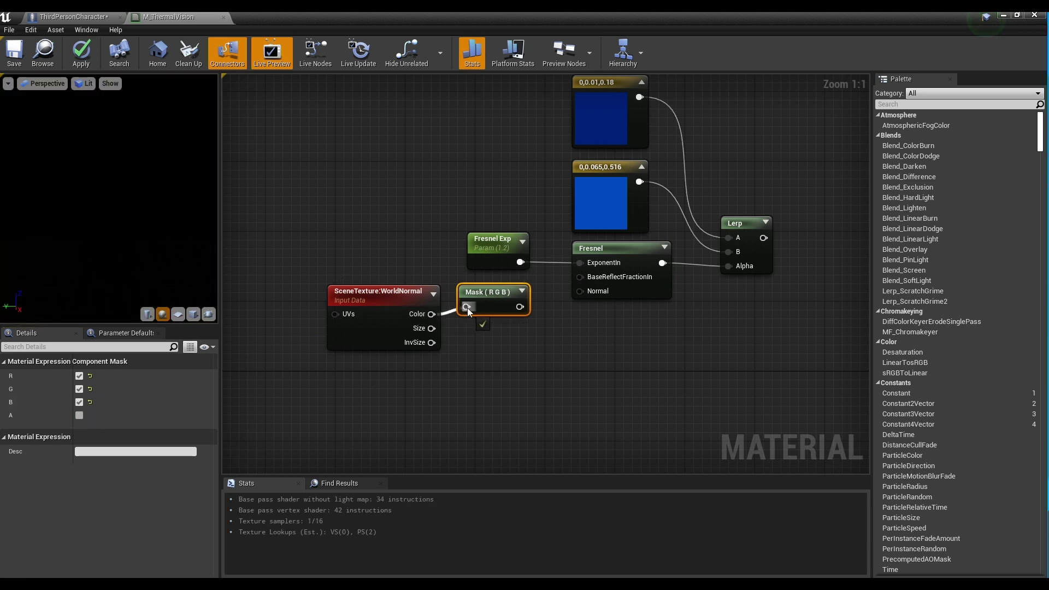
{"action": "left_click_drag", "start_coordinate": [518, 307], "coordinate": [520, 312]}
{"action": "left_click_drag", "start_coordinate": [593, 290], "coordinate": [592, 291]}
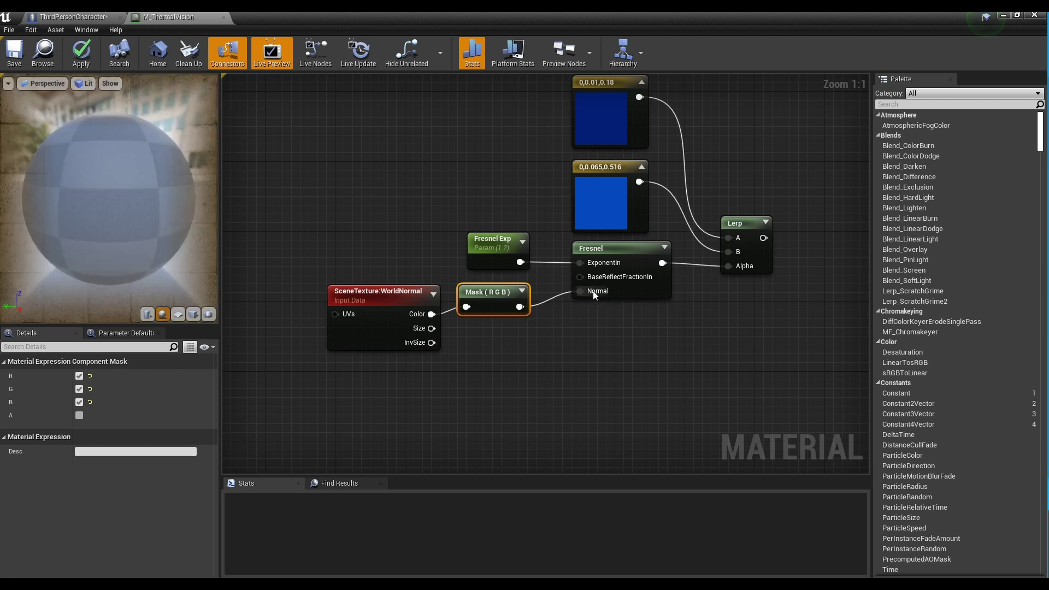
{"action": "left_click_drag", "start_coordinate": [550, 221], "coordinate": [434, 295]}
{"action": "left_click_drag", "start_coordinate": [501, 244], "coordinate": [527, 242]}
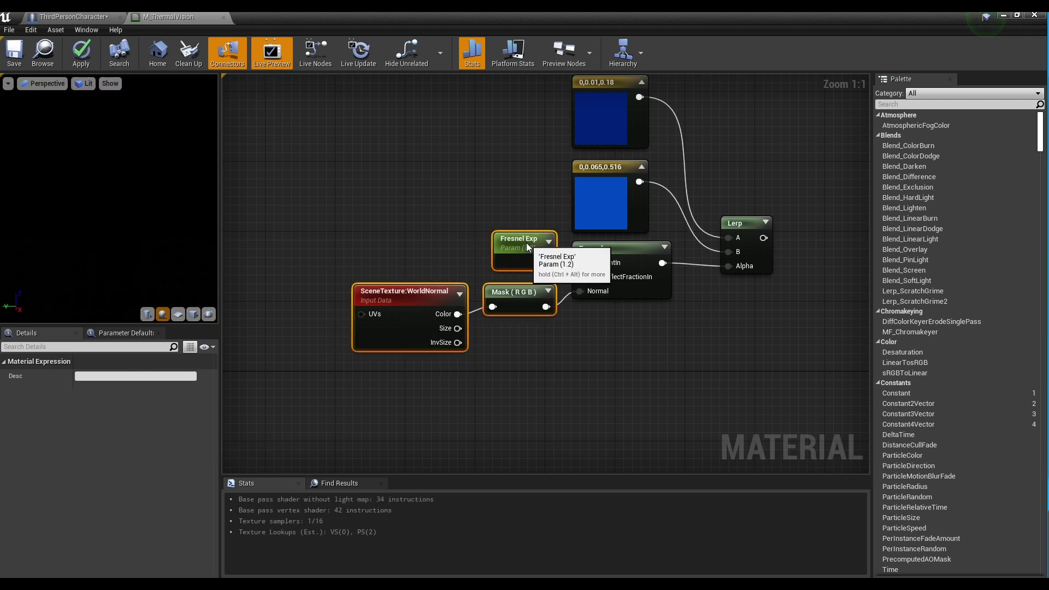
{"action": "left_click", "coordinate": [539, 212]}
- Duplicate the whole blue Fresnel node group and place the copy between the original and the CustomDepth nodes
{"action": "scroll", "coordinate": [546, 246], "scroll_direction": "down", "scroll_amount": 3}
{"action": "right_click_drag", "start_coordinate": [545, 246], "coordinate": [528, 278]}
{"action": "left_click_drag", "start_coordinate": [387, 144], "coordinate": [665, 325]}
{"action": "left_click_drag", "start_coordinate": [656, 251], "coordinate": [634, 159]}
{"action": "left_click", "coordinate": [628, 256]}
{"action": "right_click_drag", "start_coordinate": [628, 256], "coordinate": [679, 325]}
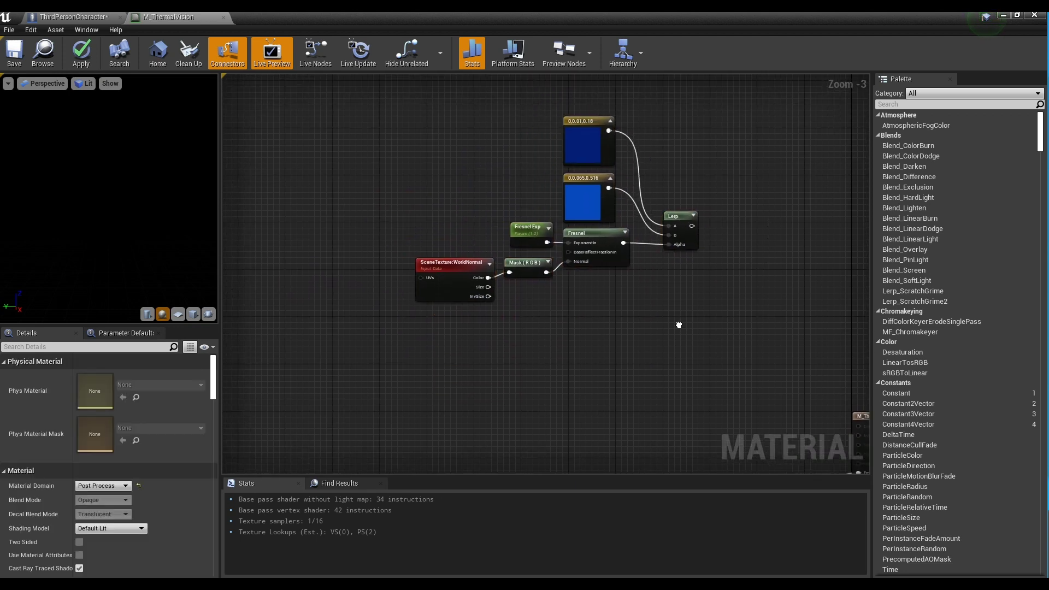
{"action": "left_click_drag", "start_coordinate": [404, 123], "coordinate": [673, 328]}
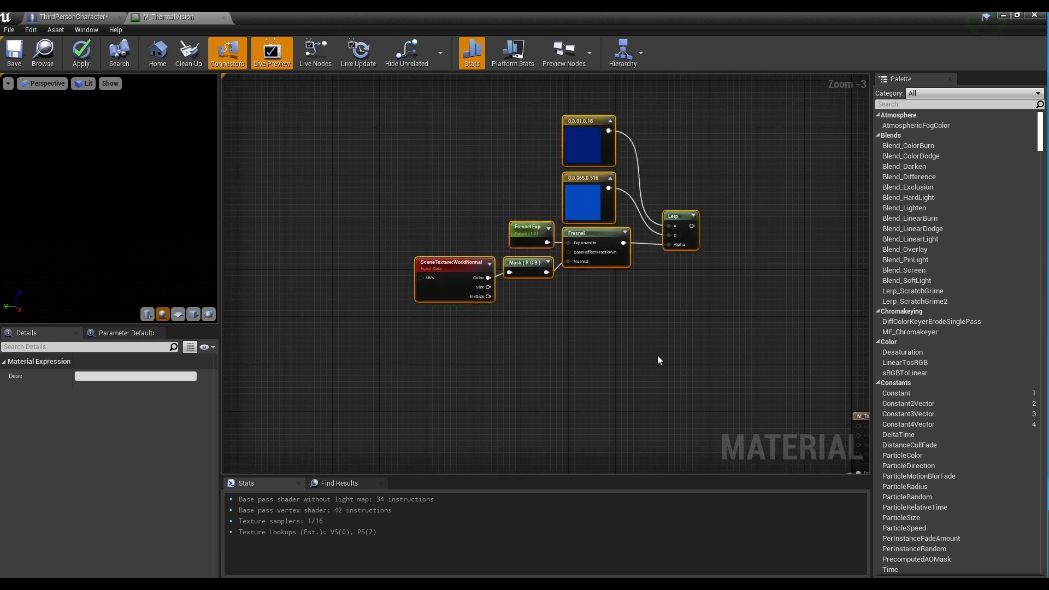
{"action": "right_click_drag", "start_coordinate": [508, 320], "coordinate": [513, 263]}
{"action": "left_click", "coordinate": [515, 265]}
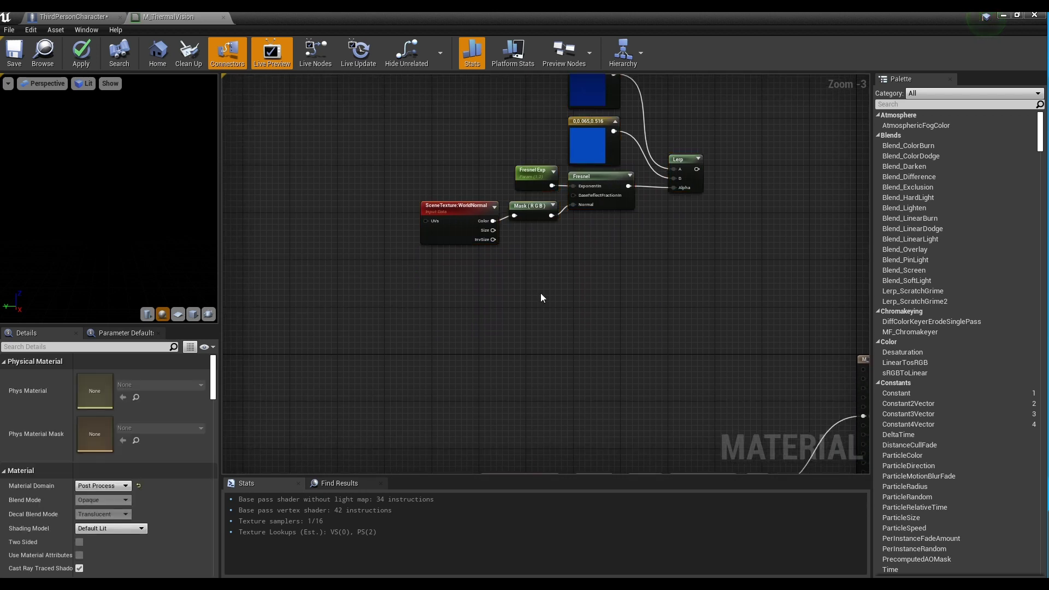
{"action": "key", "text": "ctrl+v"}
{"action": "left_click_drag", "start_coordinate": [598, 227], "coordinate": [581, 307]}
{"action": "right_click_drag", "start_coordinate": [580, 307], "coordinate": [641, 236]}
{"action": "left_click_drag", "start_coordinate": [589, 241], "coordinate": [598, 235]}
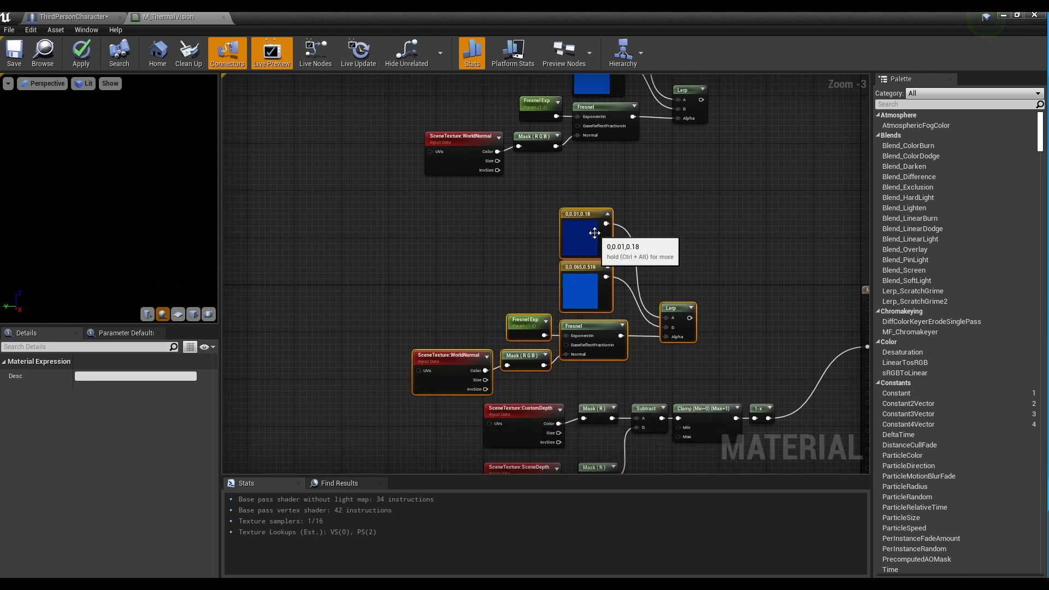
- Replace the Lerp node in the copied group with a 3ColorBlend node
{"action": "left_click", "coordinate": [727, 276]}
{"action": "right_click_drag", "start_coordinate": [727, 276], "coordinate": [660, 280]}
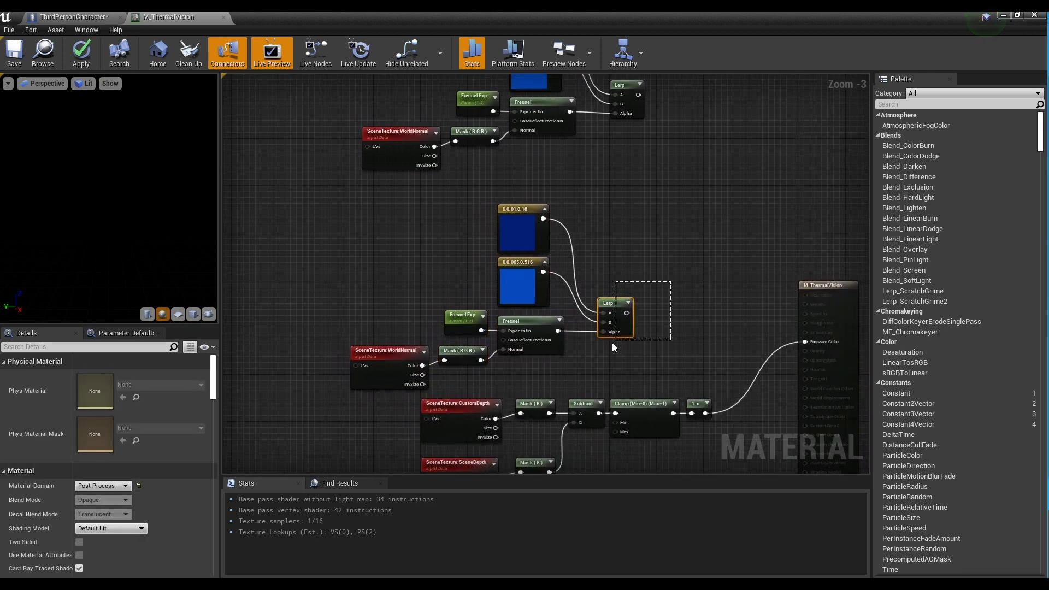
{"action": "left_click_drag", "start_coordinate": [623, 341], "coordinate": [622, 344]}
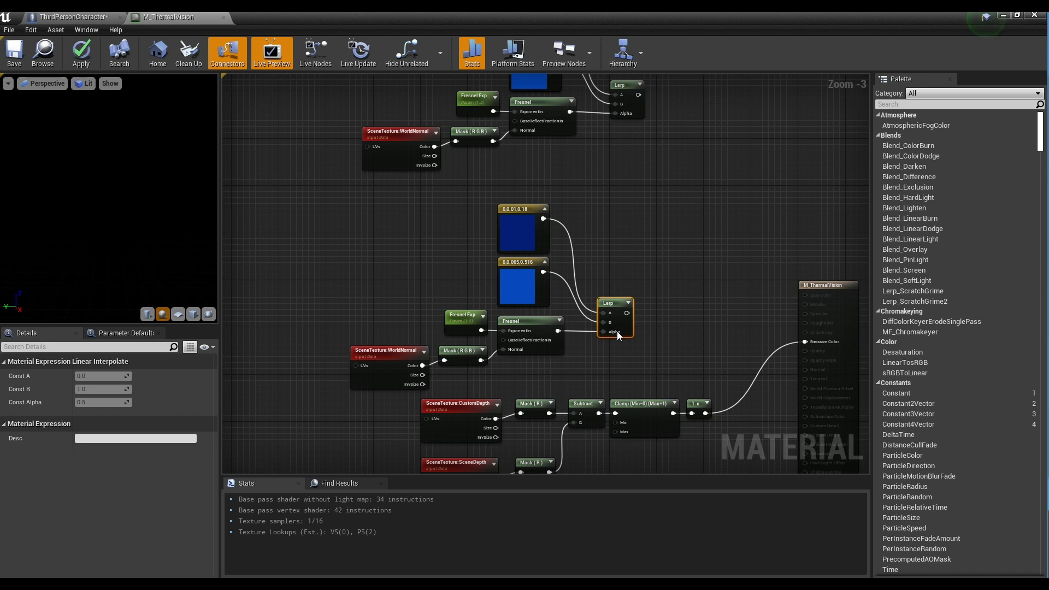
{"action": "key", "text": "Delete"}
{"action": "right_click", "coordinate": [628, 265]}
{"action": "type", "text": "3co"}
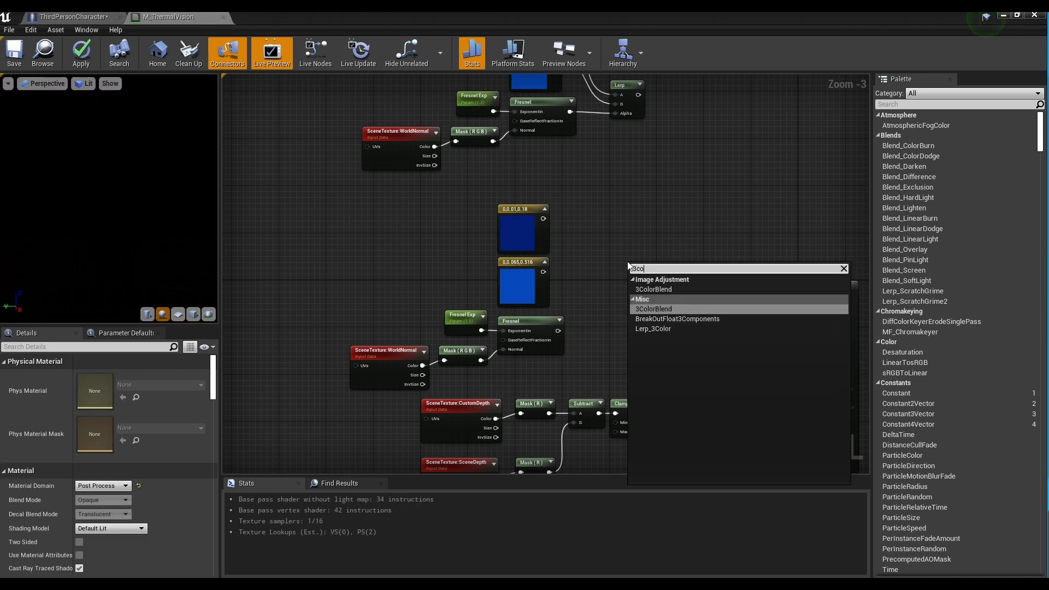
{"action": "left_click", "coordinate": [671, 309]}
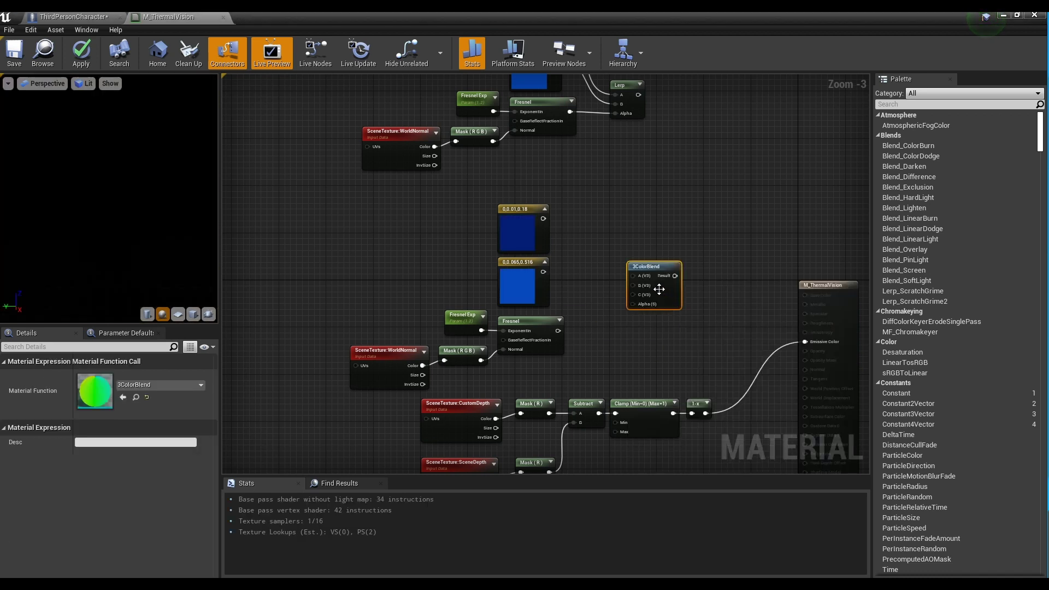
- Add a third colour constant above the two copied ones and set it to orange with red 1, green 0.08 and blue 0
{"action": "right_click_drag", "start_coordinate": [587, 212], "coordinate": [649, 254]}
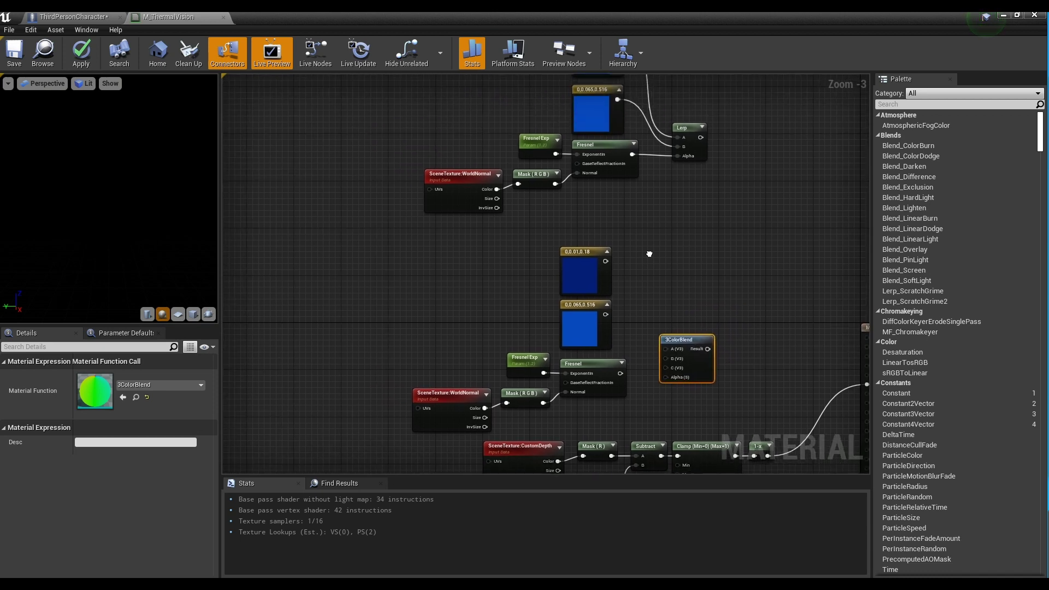
{"action": "left_click", "coordinate": [577, 206]}
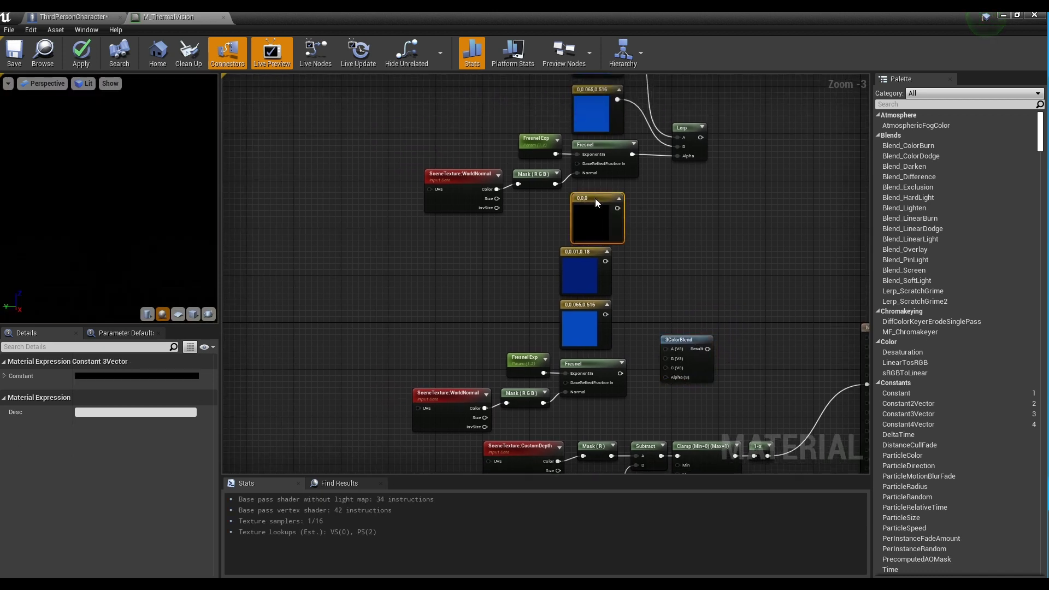
{"action": "left_click", "coordinate": [665, 215]}
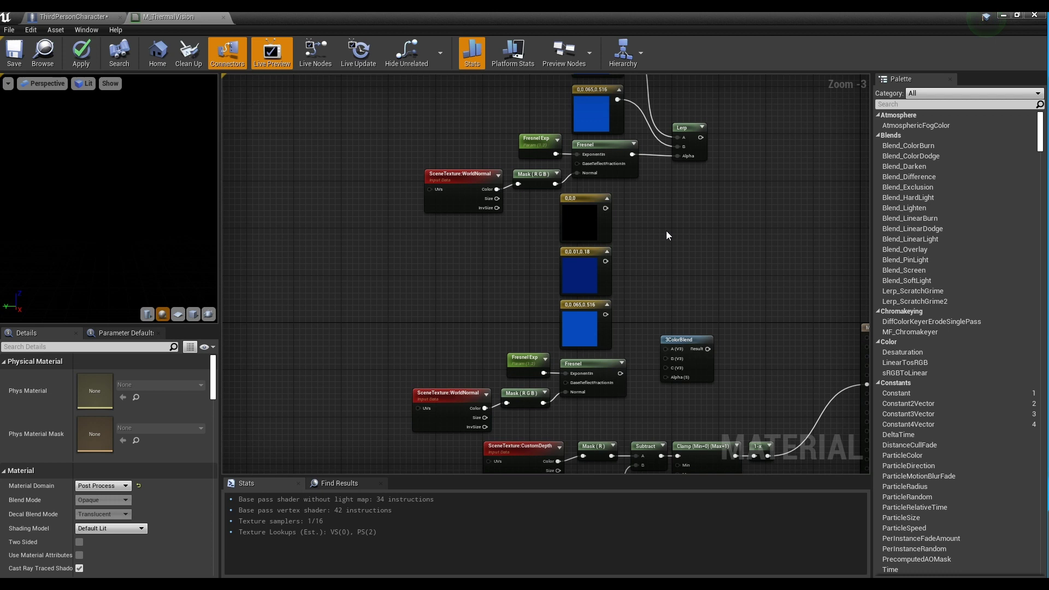
{"action": "left_click", "coordinate": [584, 218]}
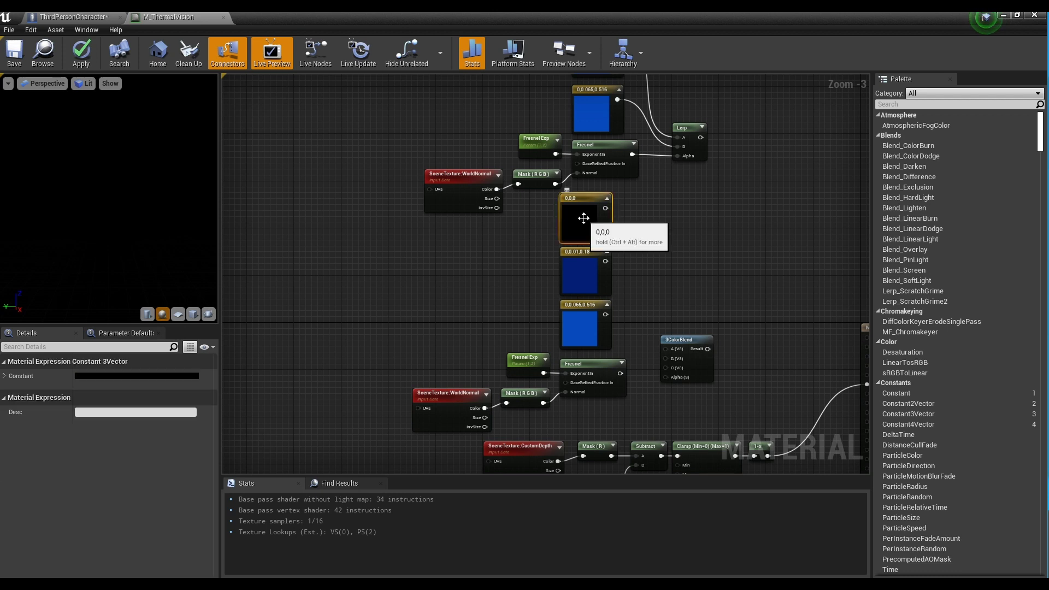
{"action": "left_click", "coordinate": [133, 376]}
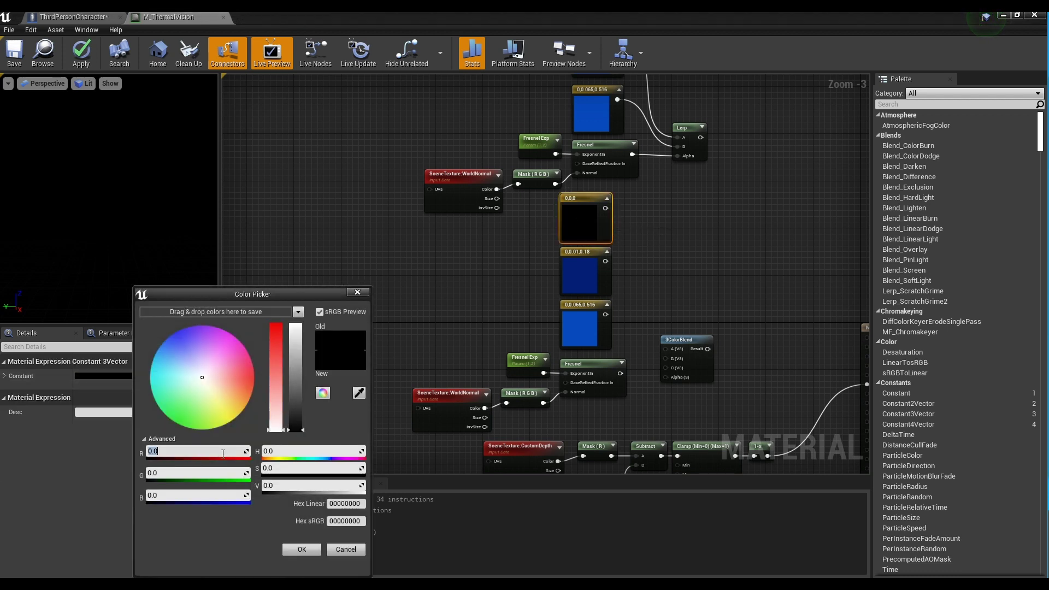
{"action": "type", "text": "1"}
{"action": "key", "text": "Return"}
{"action": "type", "text": "0.08"}
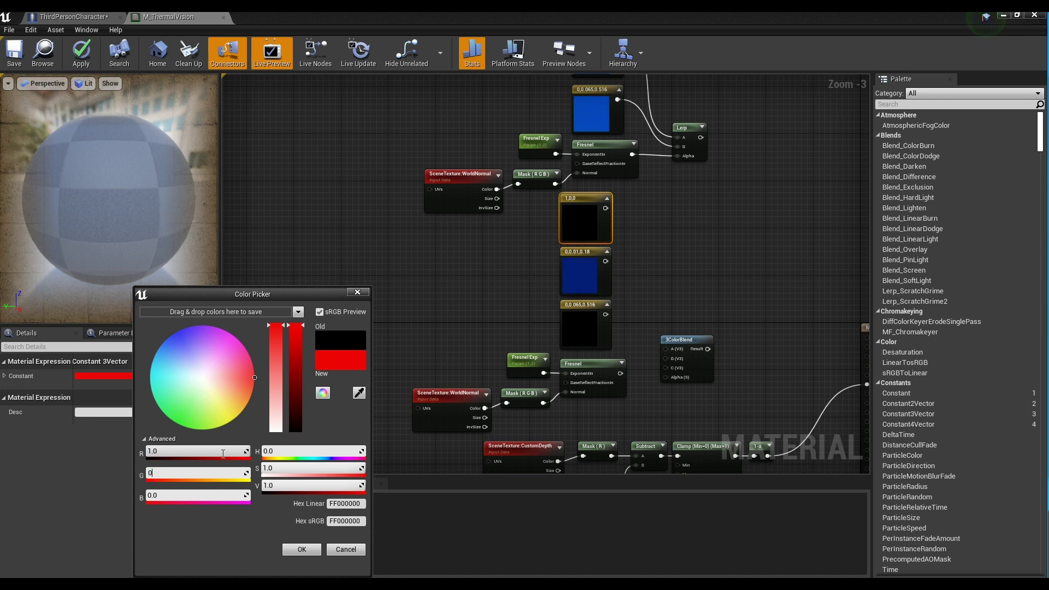
{"action": "key", "text": "Return"}
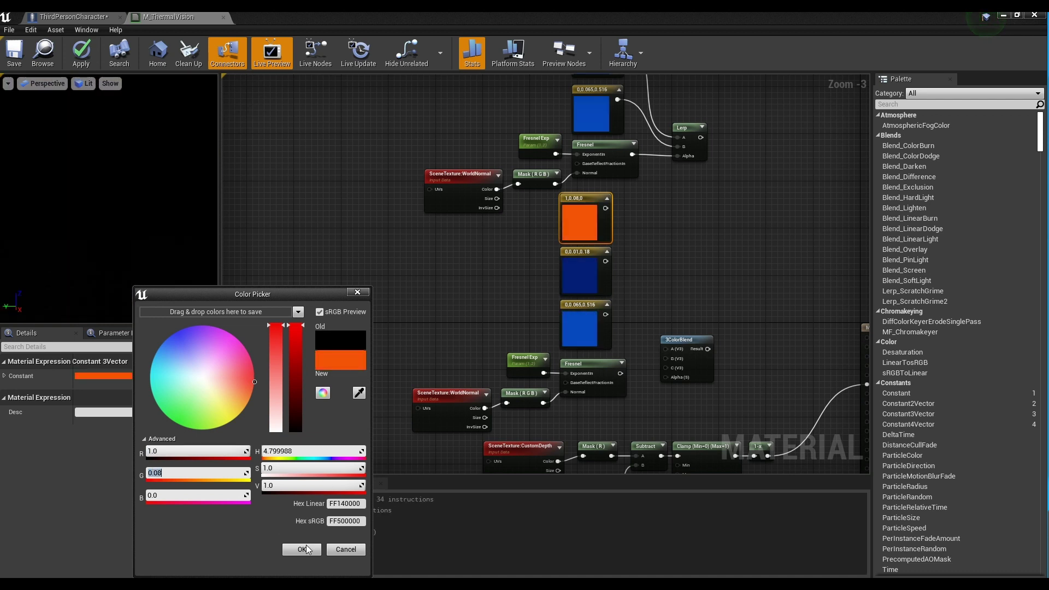
{"action": "left_click", "coordinate": [310, 552]}
- Set the dark blue colour constant below the orange one to green with red 0.3, green 0.78 and blue 0
{"action": "double_click", "coordinate": [581, 276]}
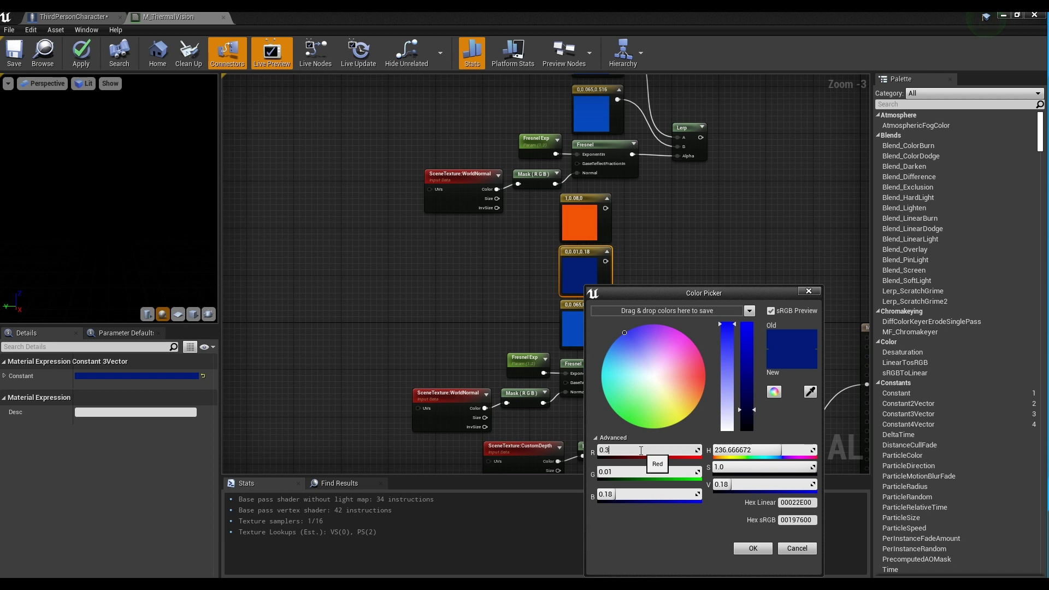
{"action": "type", "text": "3"}
{"action": "key", "text": "Tab"}
{"action": "type", "text": "0.7"}
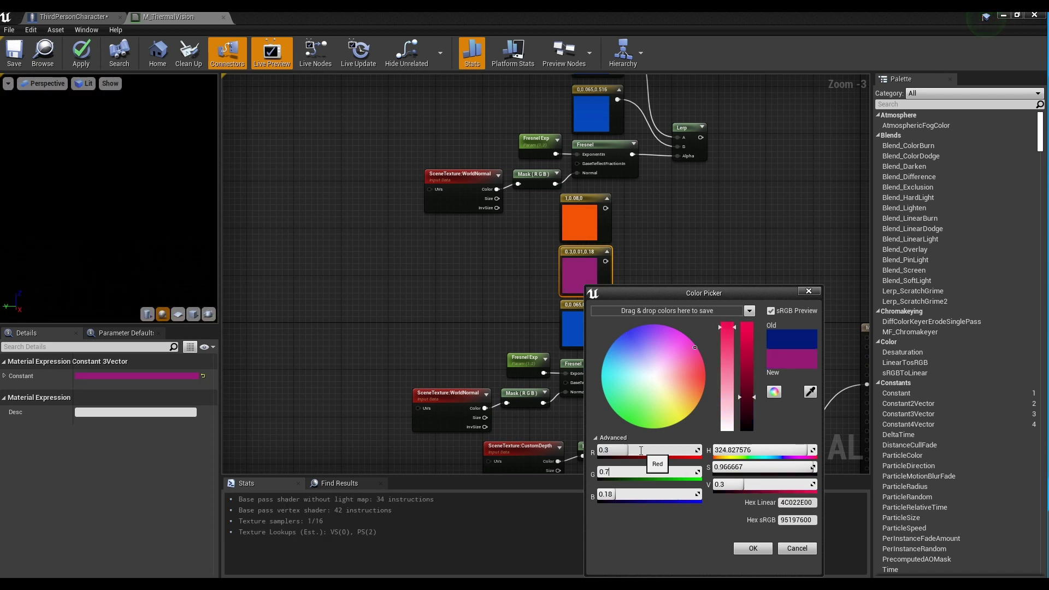
{"action": "type", "text": "8"}
{"action": "key", "text": "Tab"}
{"action": "type", "text": "0"}
{"action": "key", "text": "Return"}
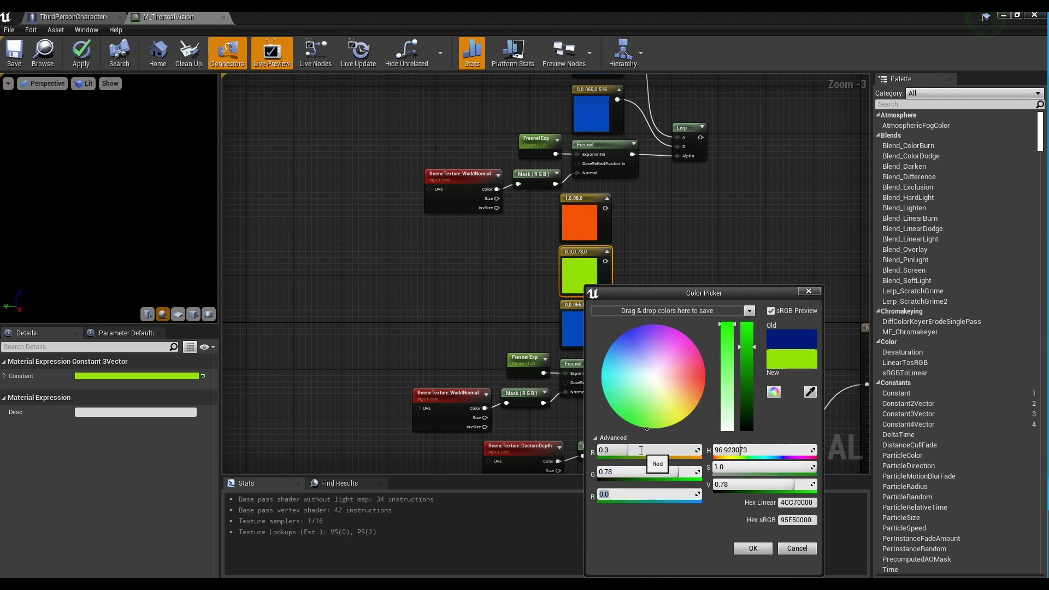
{"action": "left_click", "coordinate": [753, 548]}
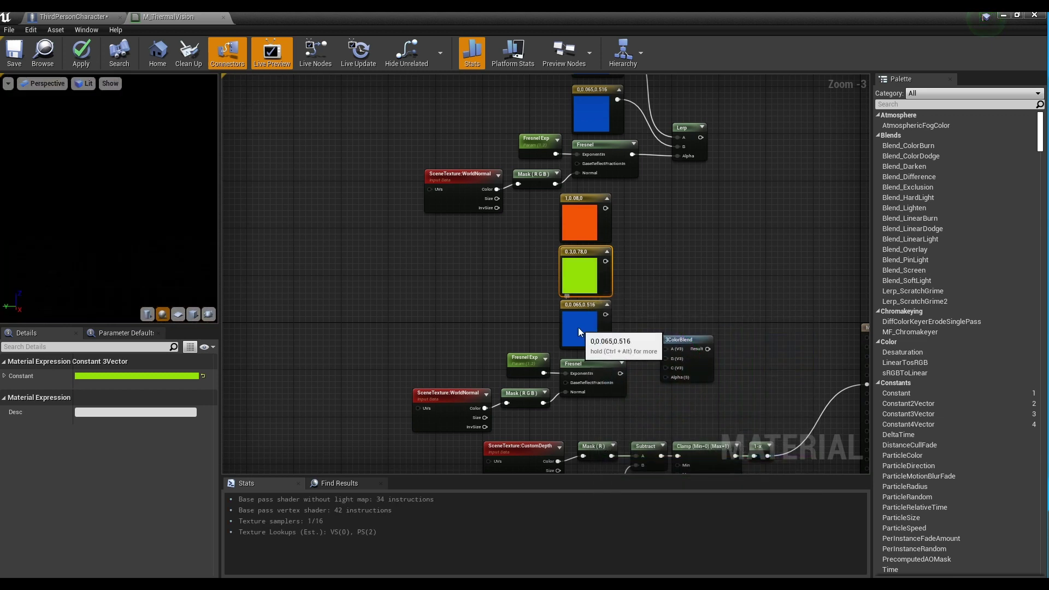
- Brighten the blue constant below the green one by setting its green to 0.054 and blue to 1
{"action": "double_click", "coordinate": [578, 327]}
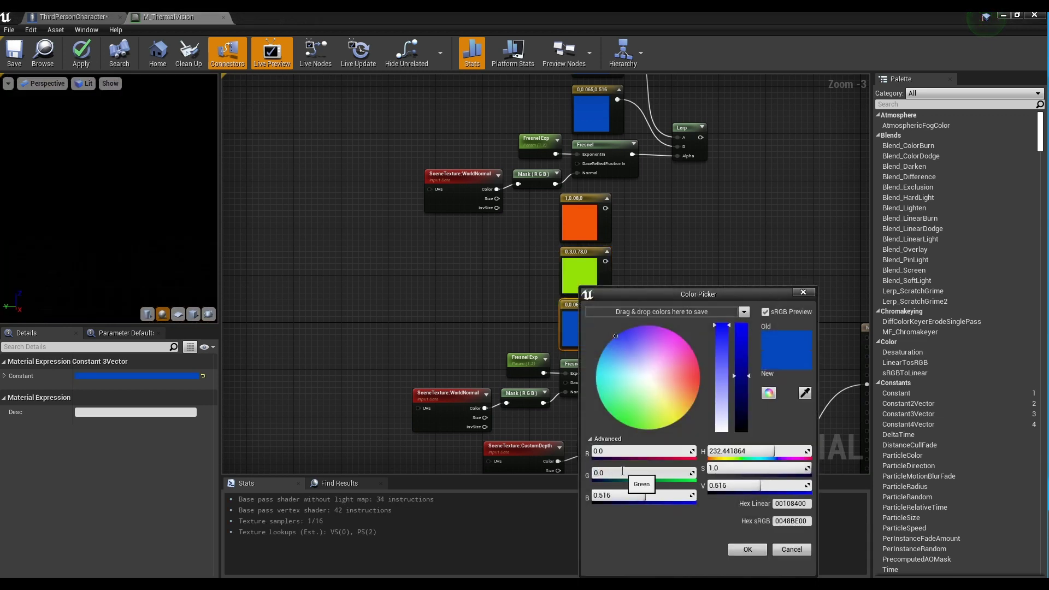
{"action": "left_click", "coordinate": [622, 471]}
{"action": "type", "text": "0.054"}
{"action": "key", "text": "Return"}
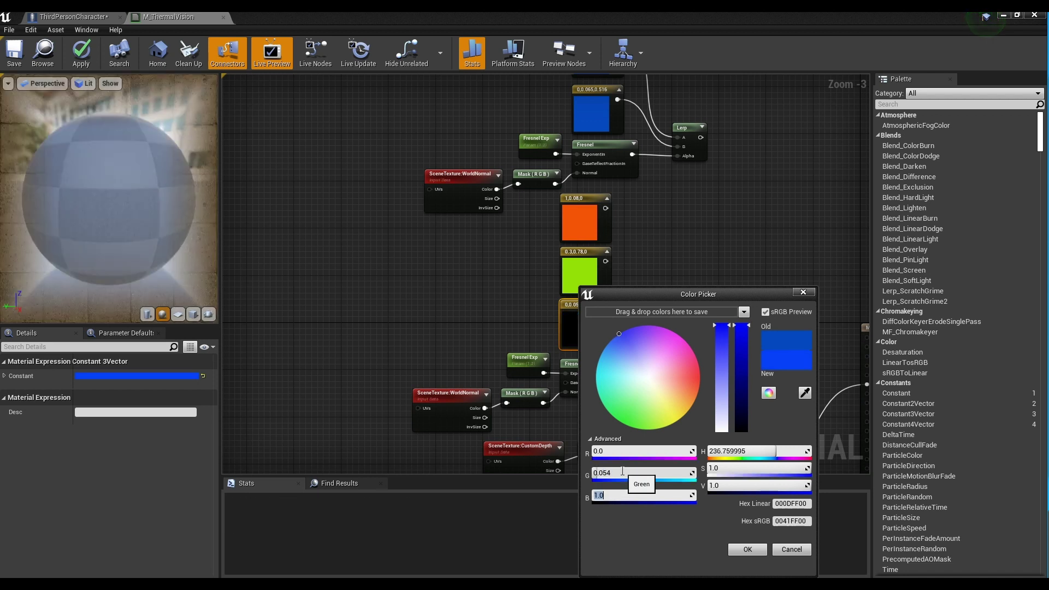
{"action": "type", "text": "1"}
{"action": "key", "text": "Return"}
{"action": "left_click", "coordinate": [748, 550]}
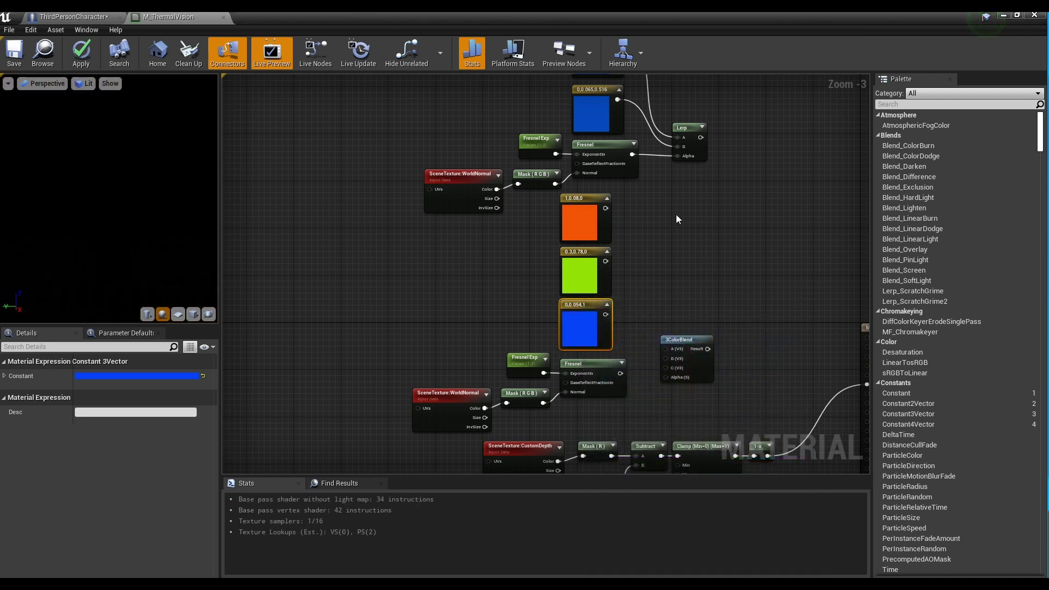
- Connect the orange, green and blue constants to A, B and C of the 3ColorBlend and the lower Fresnel to its Alpha
{"action": "left_click", "coordinate": [700, 321]}
{"action": "left_click_drag", "start_coordinate": [621, 374], "coordinate": [667, 379]}
{"action": "left_click_drag", "start_coordinate": [605, 315], "coordinate": [668, 329]}
{"action": "left_click_drag", "start_coordinate": [605, 262], "coordinate": [663, 346]}
{"action": "left_click_drag", "start_coordinate": [606, 208], "coordinate": [688, 306]}
{"action": "left_click", "coordinate": [742, 264]}
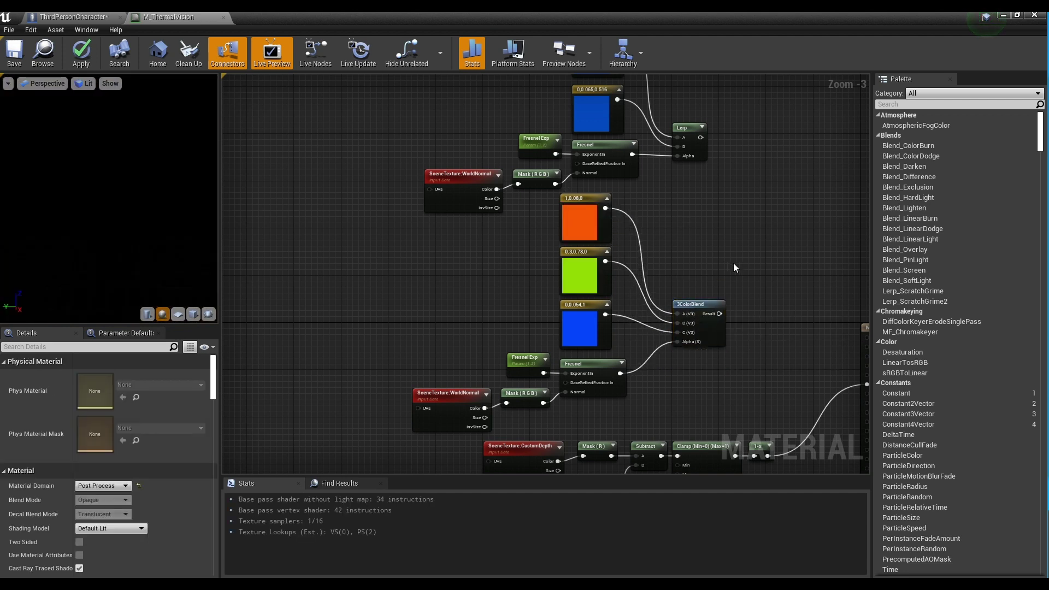
- Rename the Fresnel Exp parameter of the lower node group to Fresnel Exp2
{"action": "right_click_drag", "start_coordinate": [742, 264], "coordinate": [622, 272]}
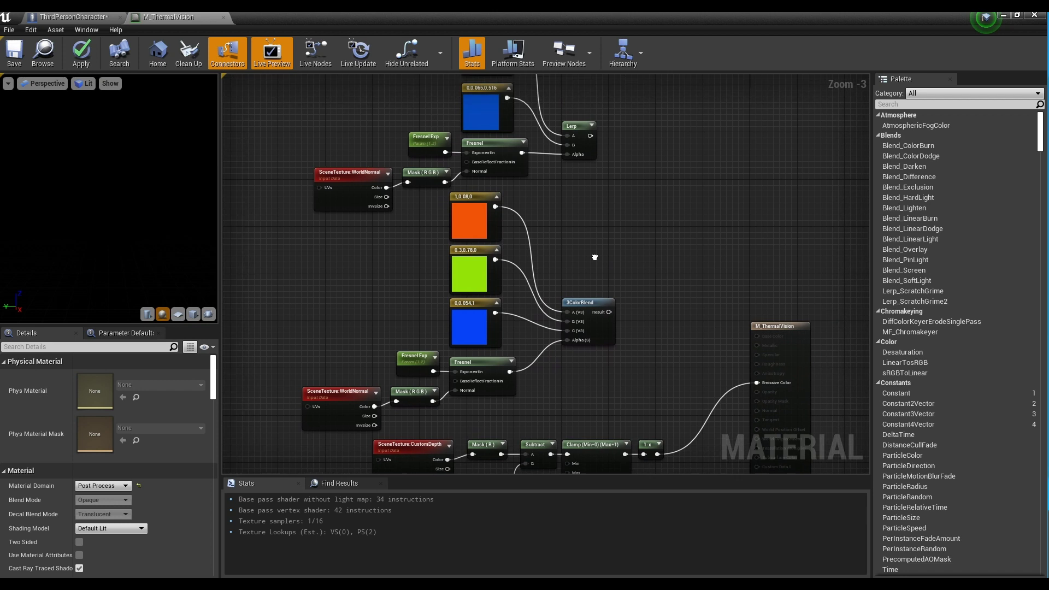
{"action": "left_click", "coordinate": [414, 372]}
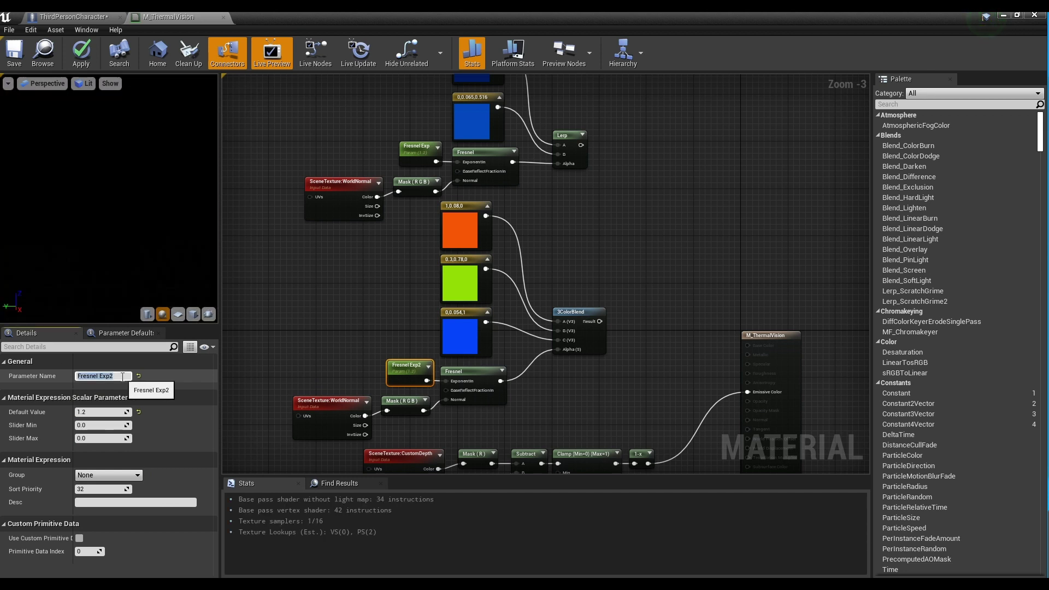
{"action": "key", "text": "Return"}
{"action": "left_click", "coordinate": [661, 311]}
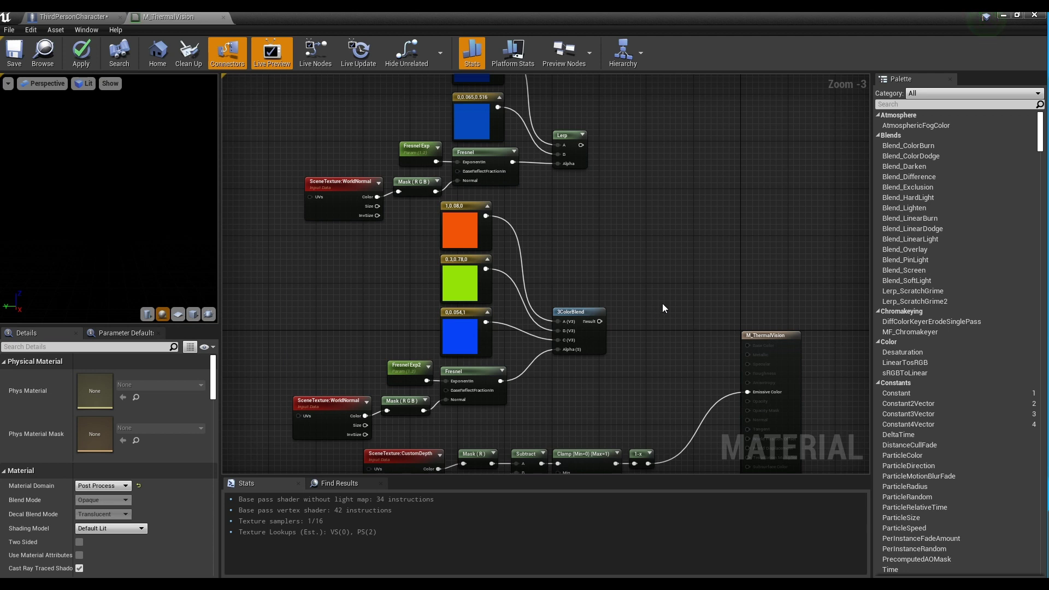
- Add a Lerp with the upper Lerp as A, 3ColorBlend as B and the 1-x depth output as Alpha, feeding Emissive Color, and save the material
{"action": "left_click", "coordinate": [663, 314]}
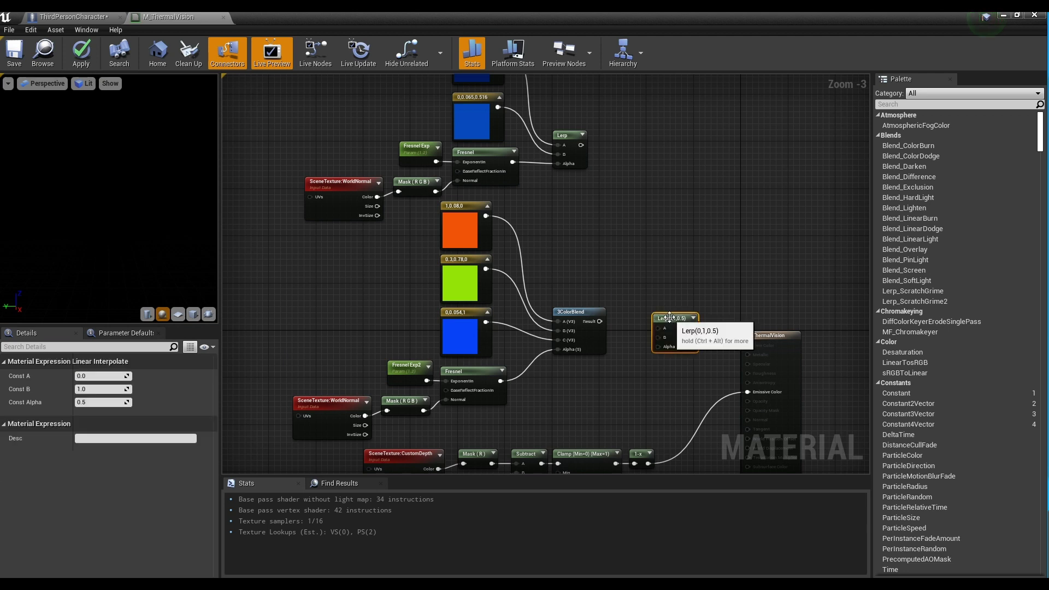
{"action": "left_click", "coordinate": [633, 286]}
{"action": "left_click_drag", "start_coordinate": [581, 145], "coordinate": [673, 327]}
{"action": "left_click_drag", "start_coordinate": [600, 322], "coordinate": [670, 340]}
{"action": "left_click_drag", "start_coordinate": [649, 463], "coordinate": [751, 352]}
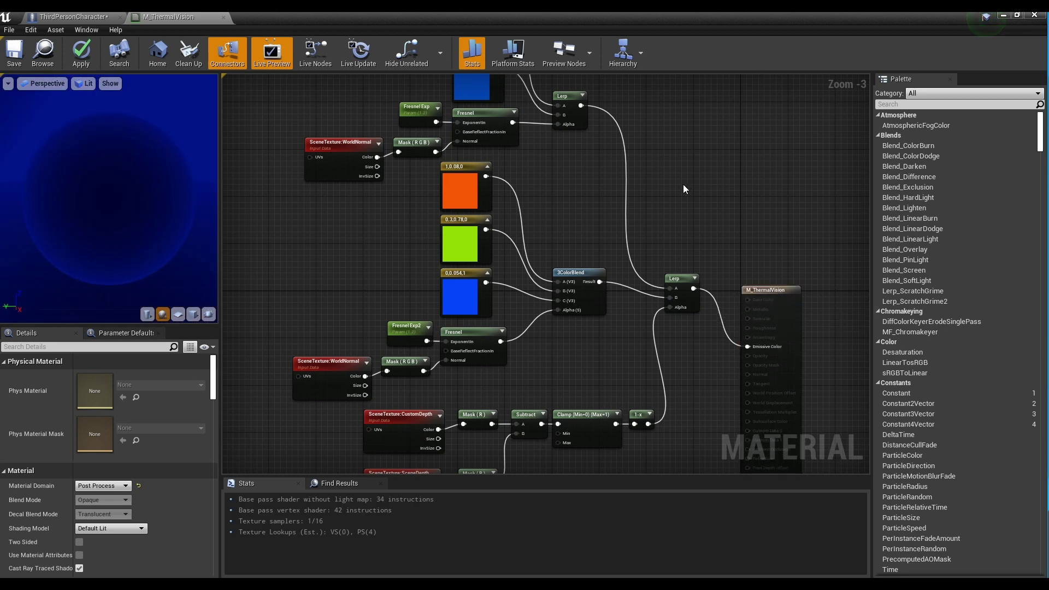
{"action": "left_click", "coordinate": [15, 52]}
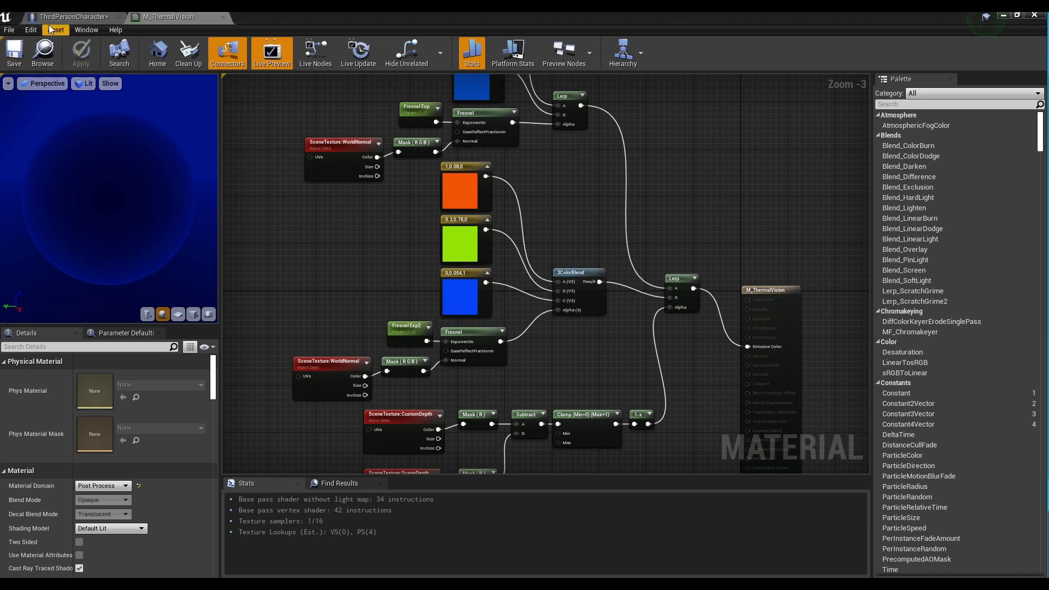
- Return to the level editor and play-test the level, moving the character around to check the thermal effect from several angles
{"action": "left_click", "coordinate": [71, 17]}
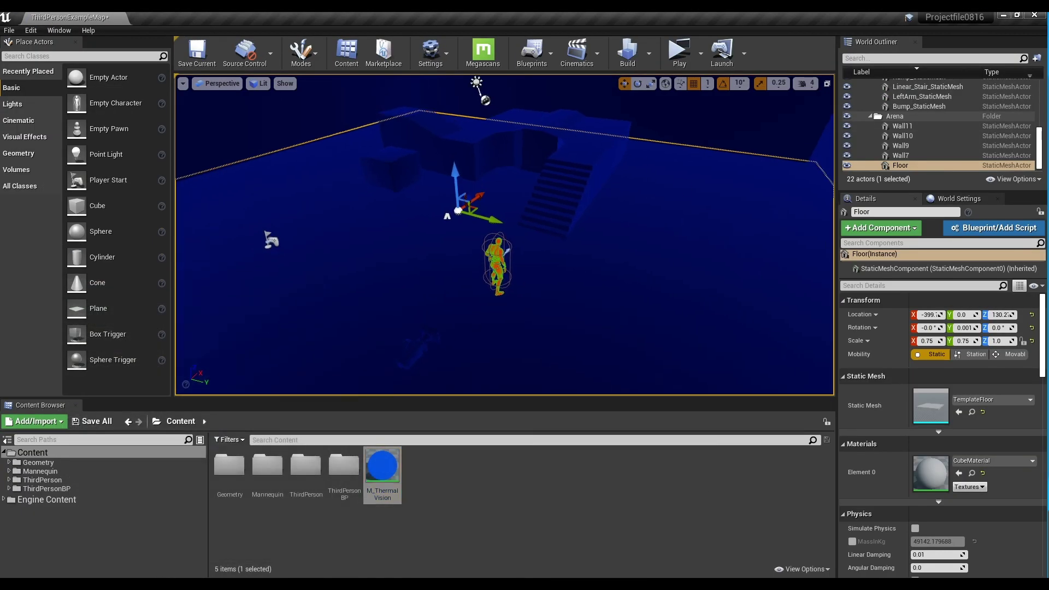
{"action": "key", "text": "w"}
{"action": "right_click_drag", "start_coordinate": [505, 235], "coordinate": [580, 197]}
{"action": "key", "text": "s"}
{"action": "key", "text": "w"}
{"action": "right_click_drag", "start_coordinate": [607, 237], "coordinate": [610, 240]}
{"action": "left_click", "coordinate": [679, 53]}
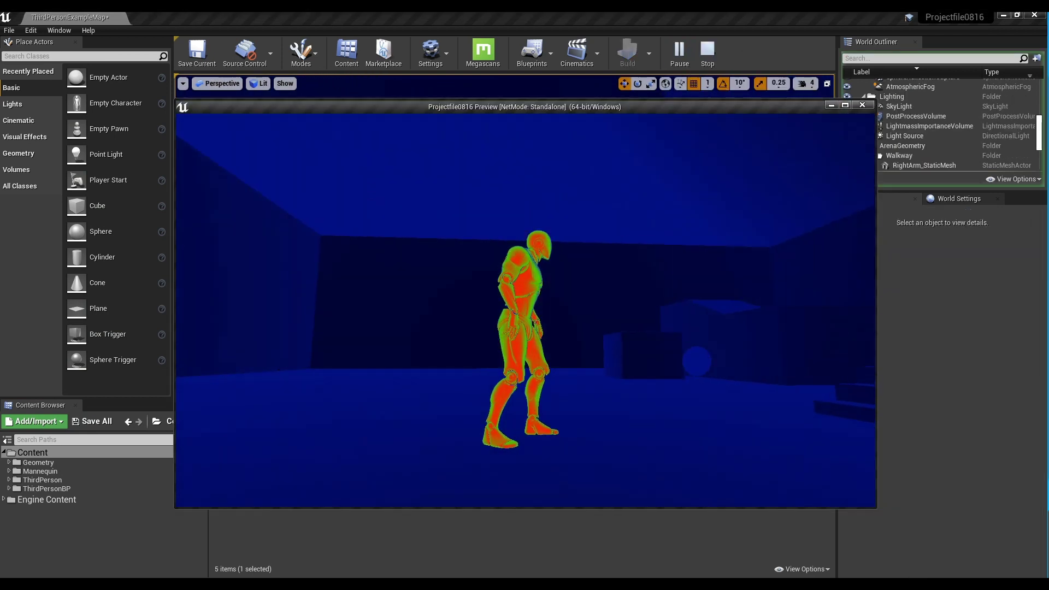
{"action": "key", "text": "w"}
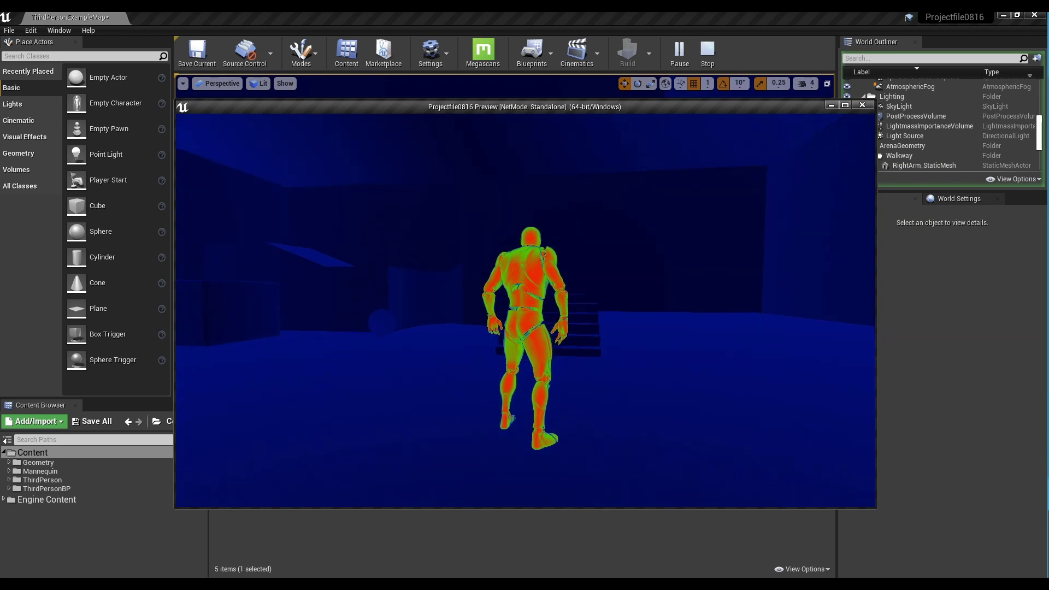
{"action": "key", "text": "Escape"}
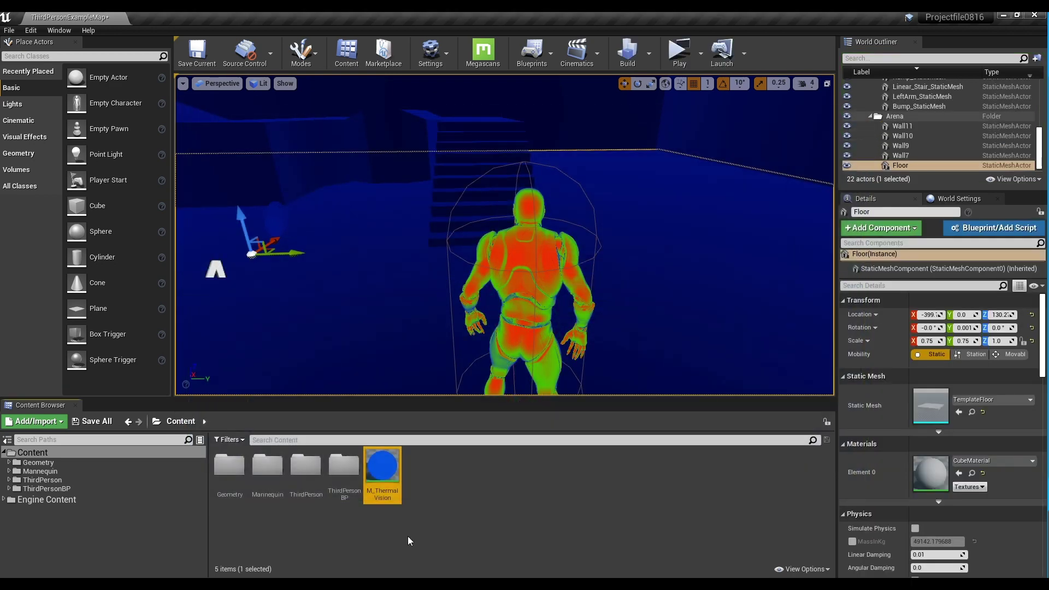
- Check the Content Browser's Show Engine Content setting and open the M_ThermalVision material
{"action": "double_click", "coordinate": [383, 473]}
{"action": "right_click_drag", "start_coordinate": [393, 286], "coordinate": [562, 250]}
{"action": "scroll", "coordinate": [477, 262], "scroll_direction": "down", "scroll_amount": 4}
{"action": "scroll", "coordinate": [450, 251], "scroll_direction": "up", "scroll_amount": 3}
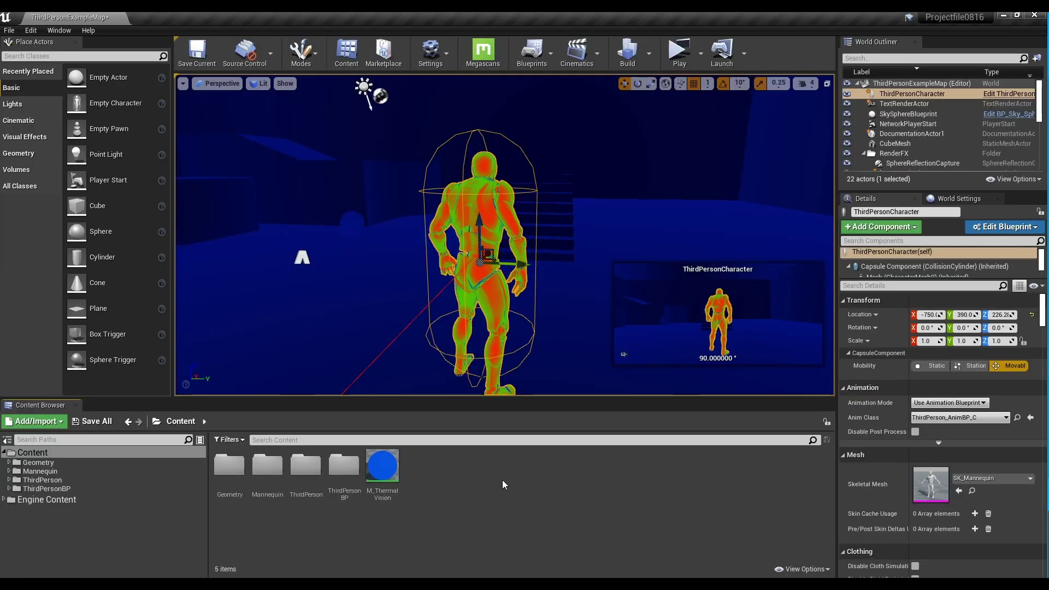
{"action": "left_click", "coordinate": [803, 569]}
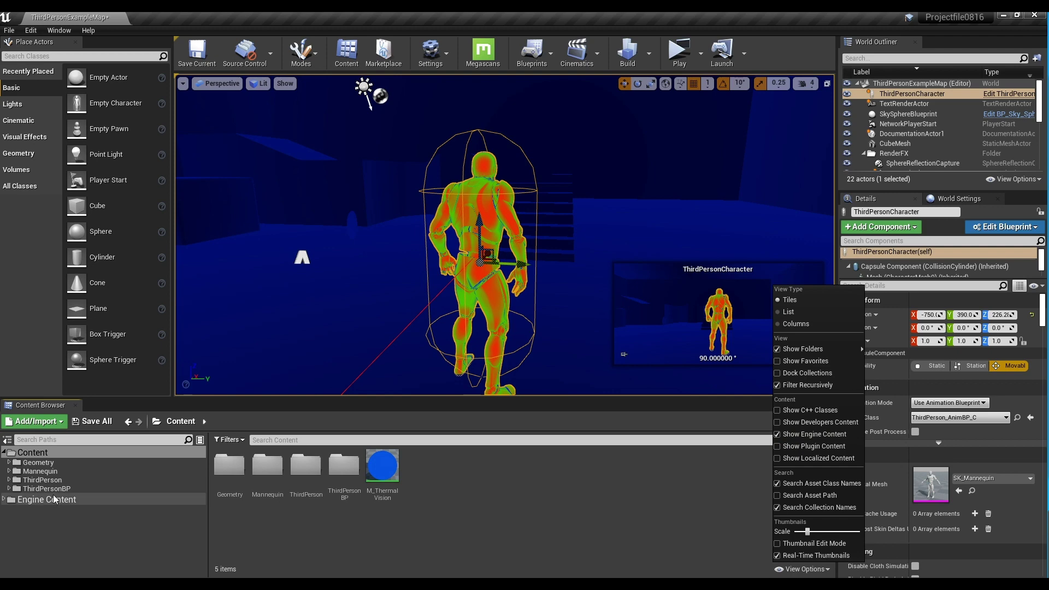
{"action": "left_click", "coordinate": [357, 526]}
{"action": "double_click", "coordinate": [383, 469]}
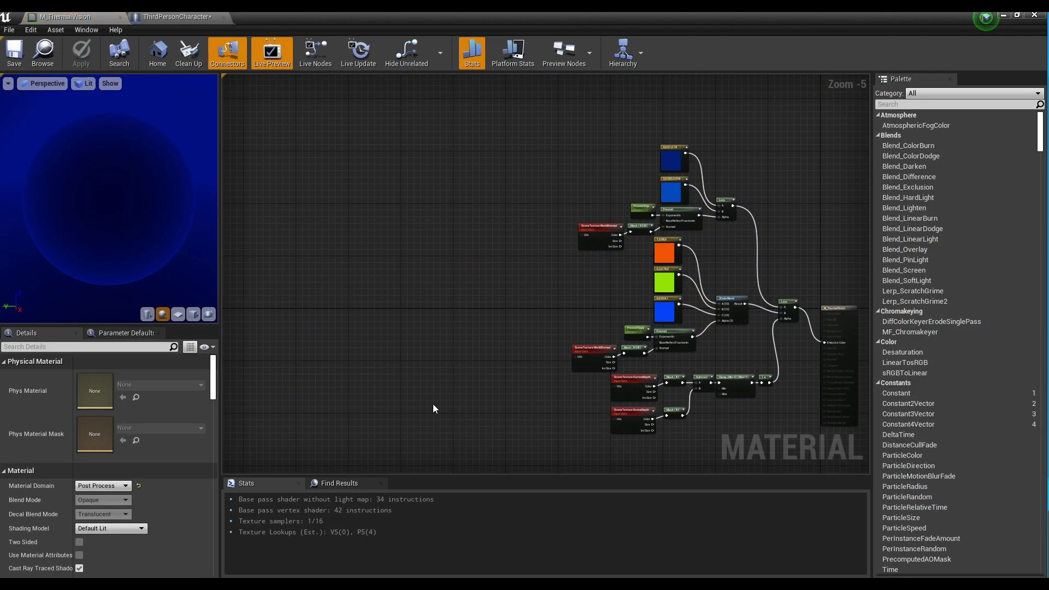
- Add a Texture Sample node in the empty area beside the WorldNormal nodes and assign it the BlueNoise texture
{"action": "scroll", "coordinate": [470, 297], "scroll_direction": "up", "scroll_amount": 2}
{"action": "right_click", "coordinate": [434, 216]}
{"action": "left_click", "coordinate": [458, 211]}
{"action": "left_click", "coordinate": [452, 214]}
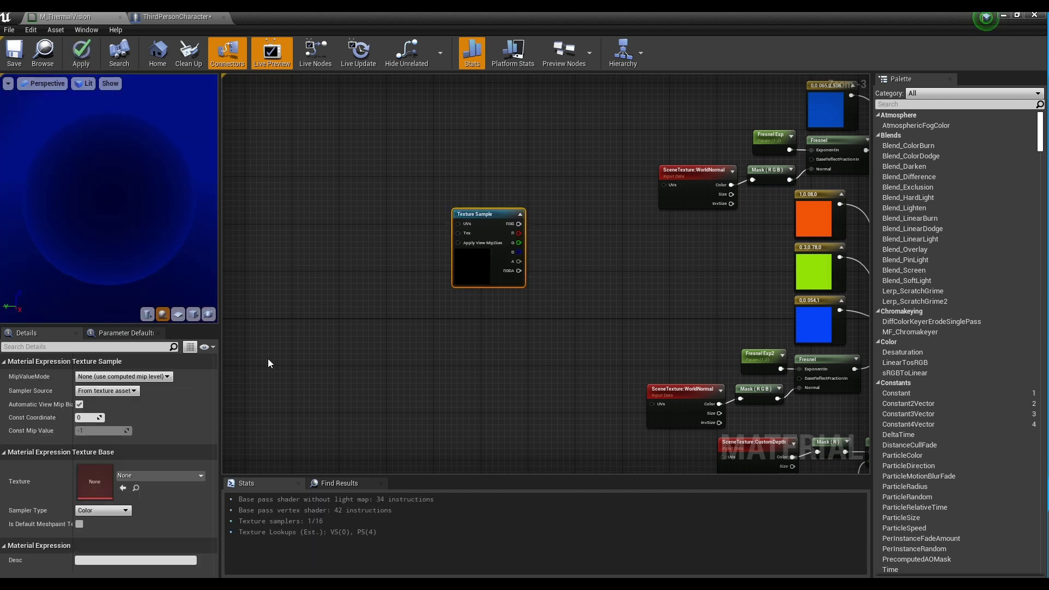
{"action": "left_click", "coordinate": [182, 476]}
{"action": "type", "text": "blue"}
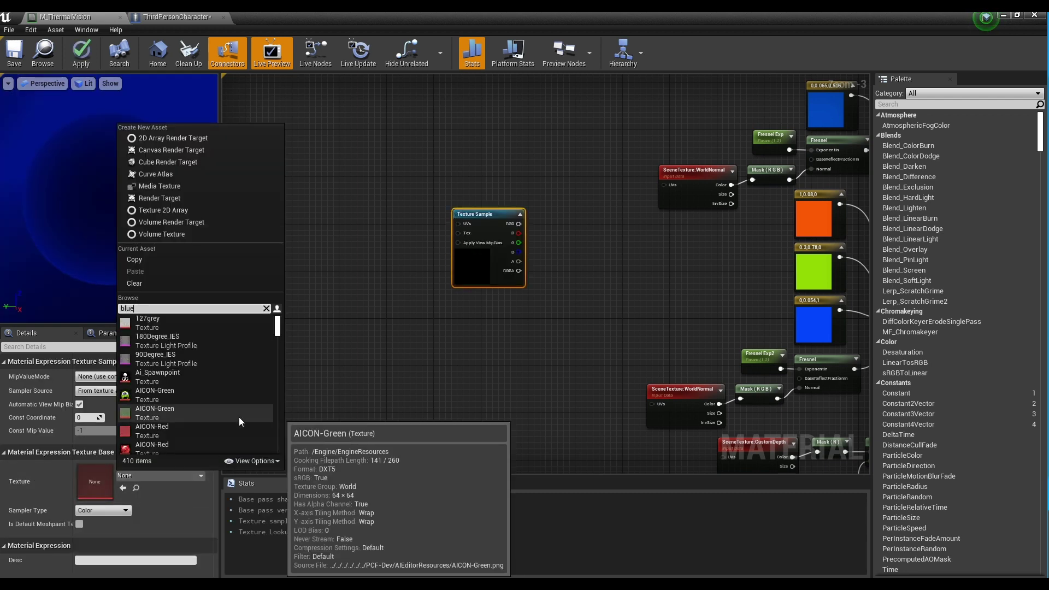
{"action": "left_click", "coordinate": [223, 343]}
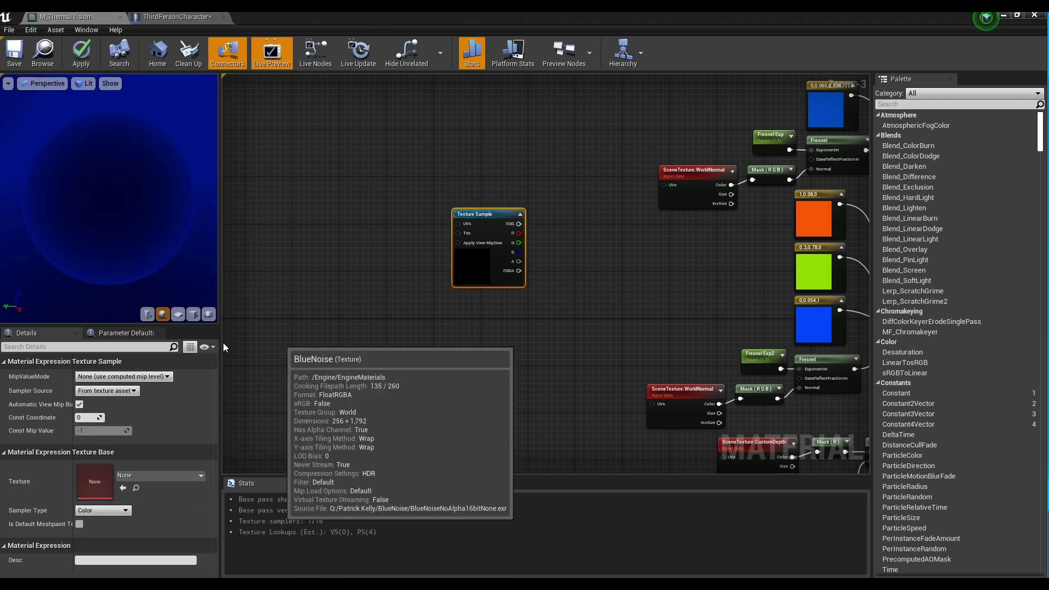
- Add a TextureCoordinate node some distance before the BlueNoise Texture Sample
{"action": "scroll", "coordinate": [476, 224], "scroll_direction": "up", "scroll_amount": 2}
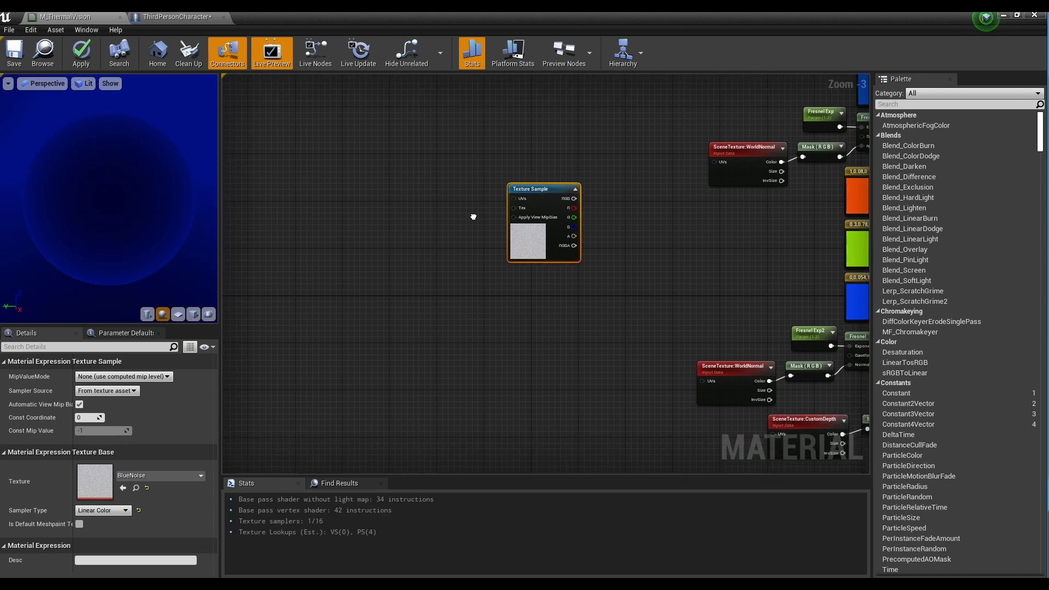
{"action": "right_click_drag", "start_coordinate": [472, 236], "coordinate": [581, 225]}
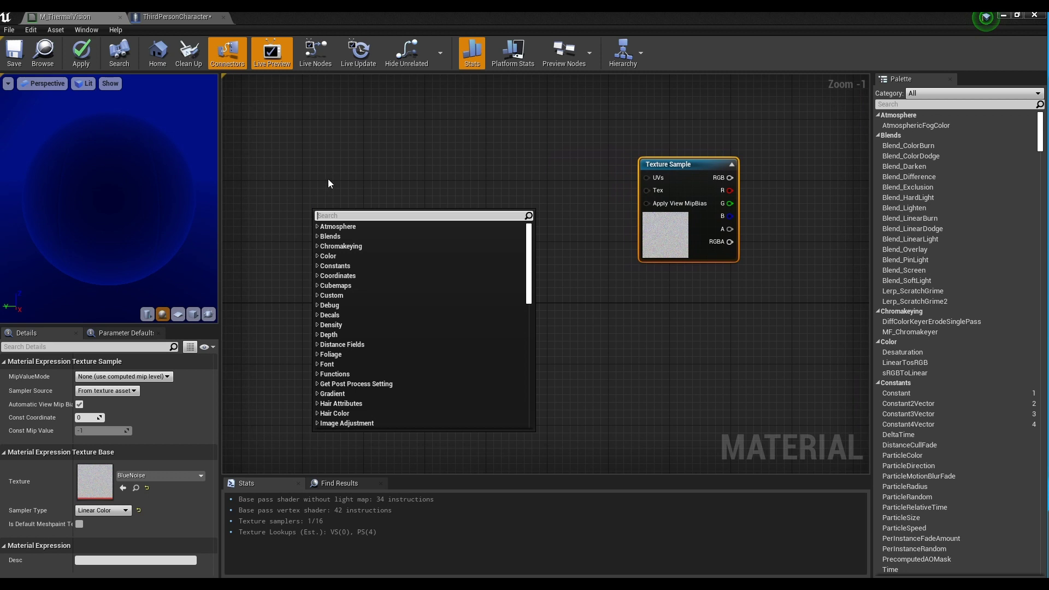
{"action": "type", "text": "texco"}
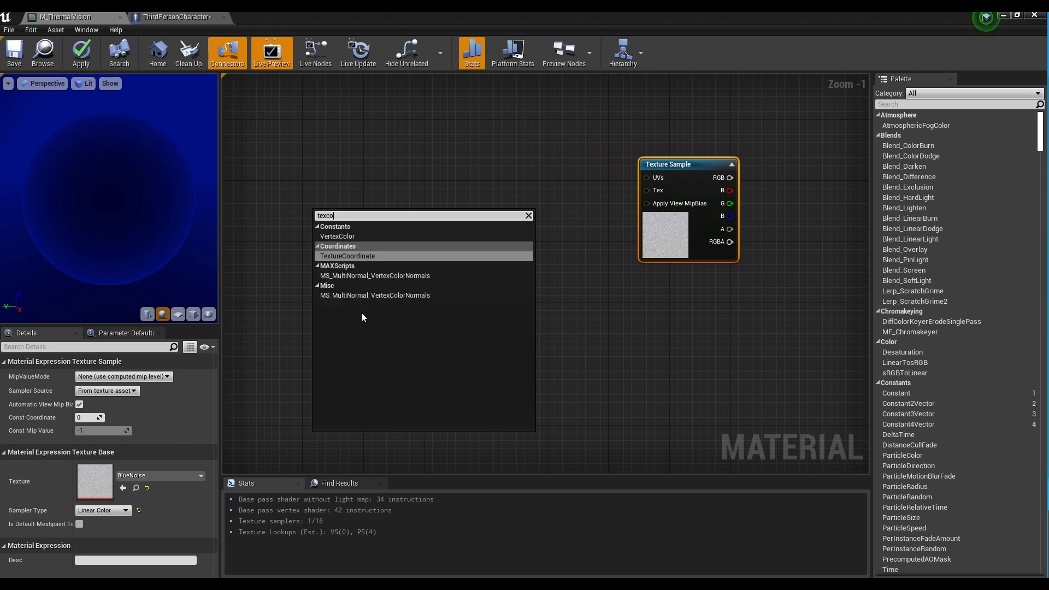
{"action": "left_click", "coordinate": [375, 258]}
{"action": "left_click_drag", "start_coordinate": [342, 213], "coordinate": [342, 185]}
{"action": "left_click", "coordinate": [387, 263]}
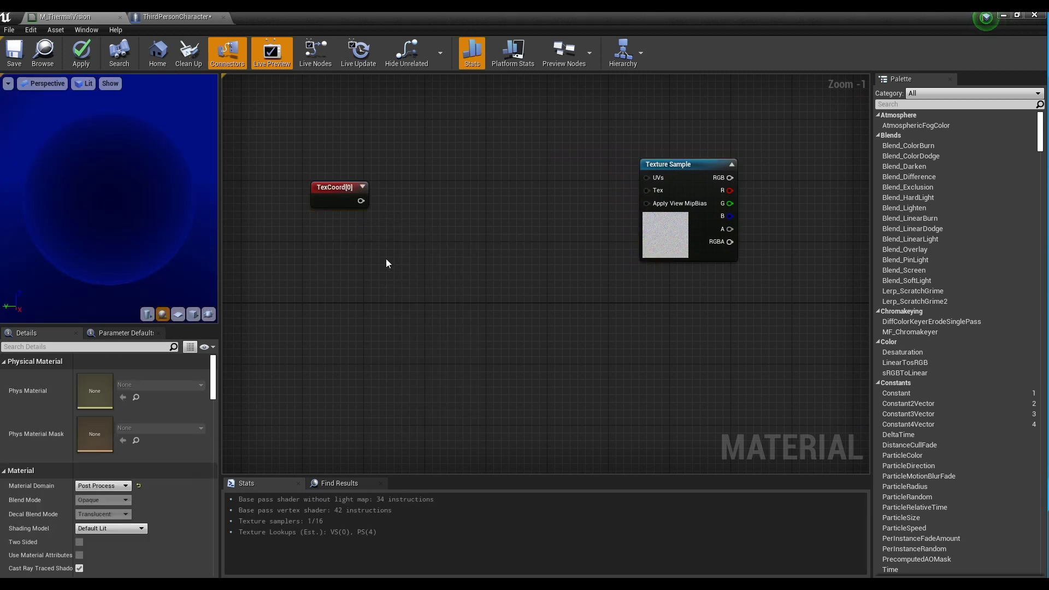
- Add a Multiply node after the TexCoord and a scalar parameter named Noise Scale with a default value of 1
{"action": "left_click", "coordinate": [402, 192]}
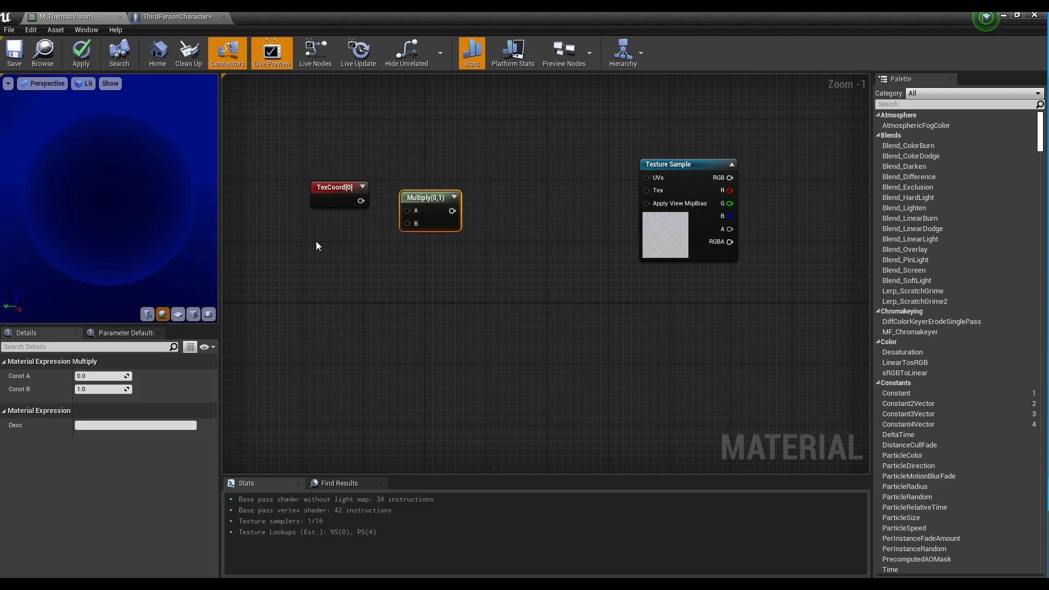
{"action": "left_click", "coordinate": [317, 246]}
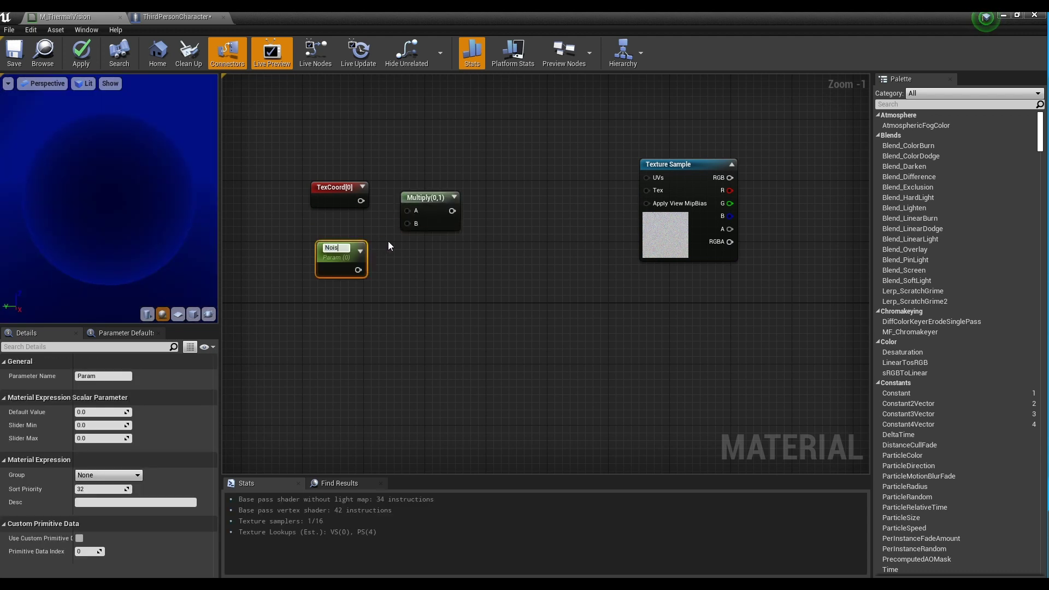
{"action": "type", "text": "Noise Scale"}
{"action": "key", "text": "Return"}
{"action": "left_click", "coordinate": [102, 412]}
{"action": "type", "text": "1"}
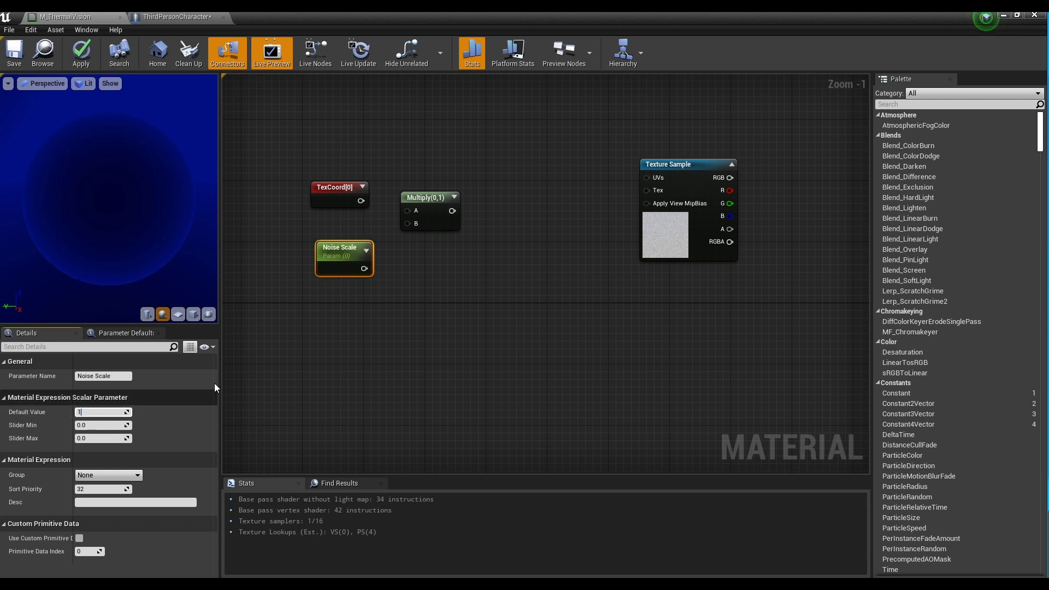
- Connect TexCoord to the Multiply's A and Noise Scale to its B, and line the three nodes up closely
{"action": "left_click", "coordinate": [392, 247]}
{"action": "left_click_drag", "start_coordinate": [361, 201], "coordinate": [409, 211]}
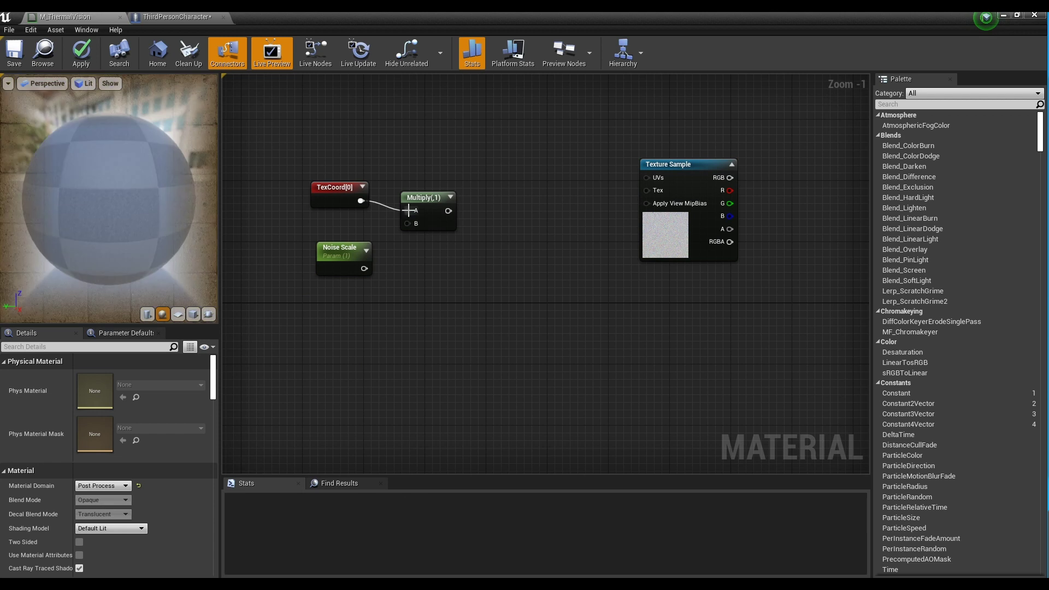
{"action": "left_click_drag", "start_coordinate": [364, 269], "coordinate": [419, 195]}
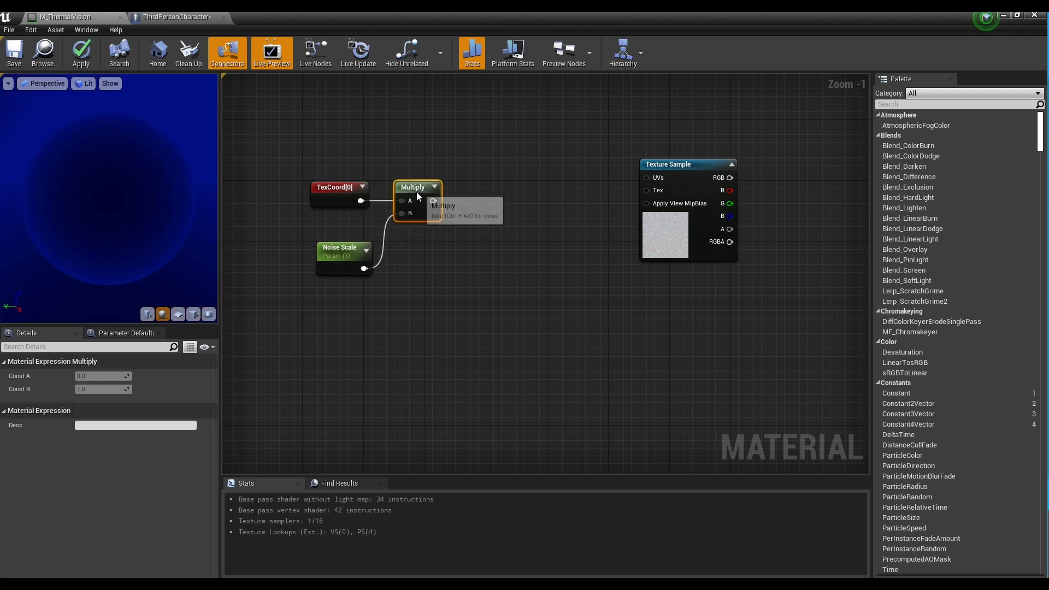
{"action": "left_click_drag", "start_coordinate": [358, 250], "coordinate": [353, 235]}
{"action": "left_click", "coordinate": [489, 196]}
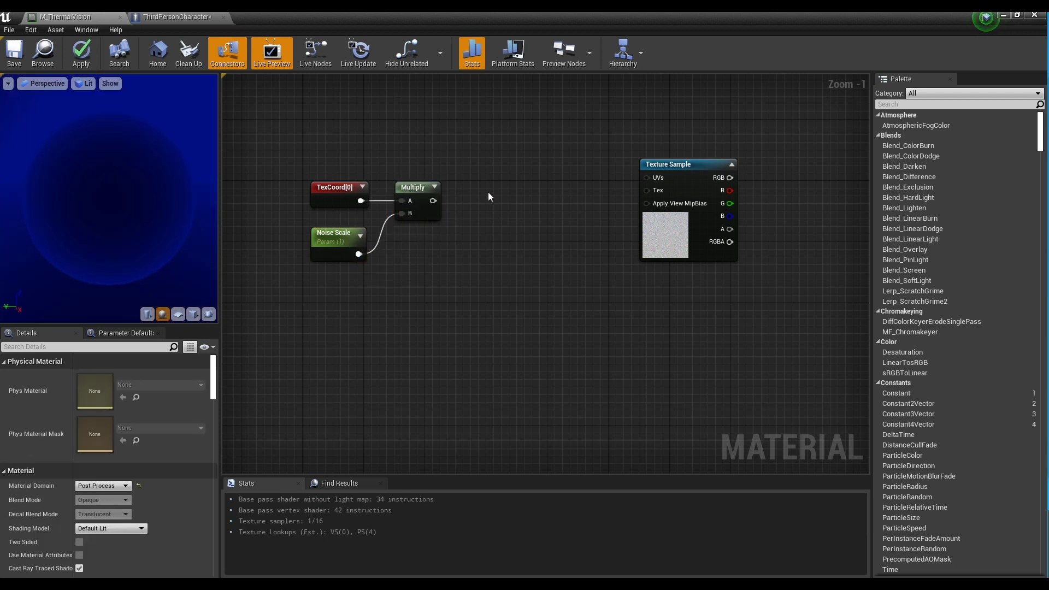
- Add a Panner node between the Multiply and the Texture Sample, with Speed X and Speed Y both set to 1.5
{"action": "right_click", "coordinate": [489, 197]}
{"action": "type", "text": "pan"}
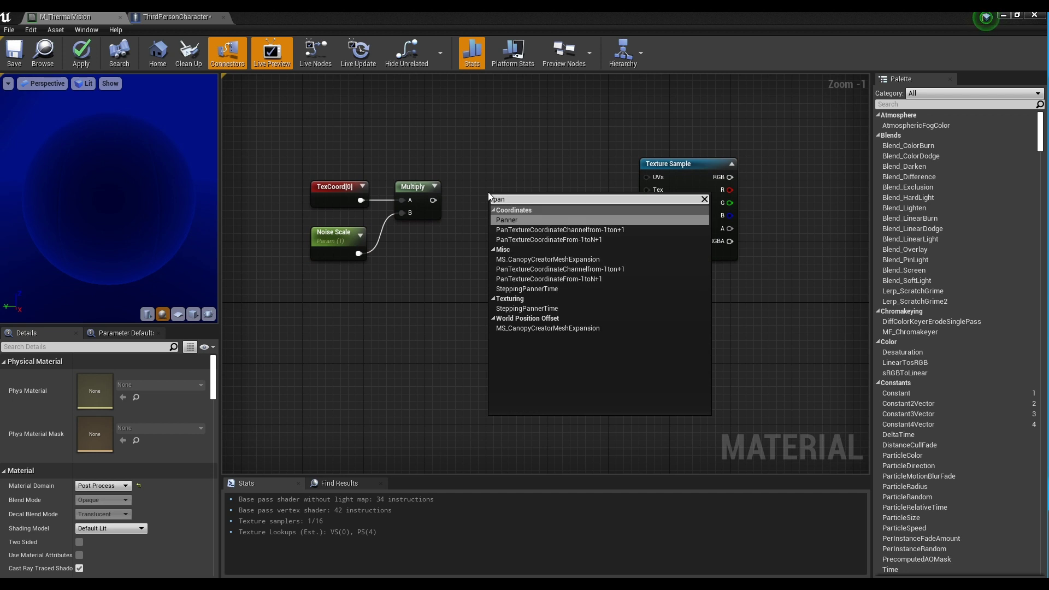
{"action": "key", "text": "Return"}
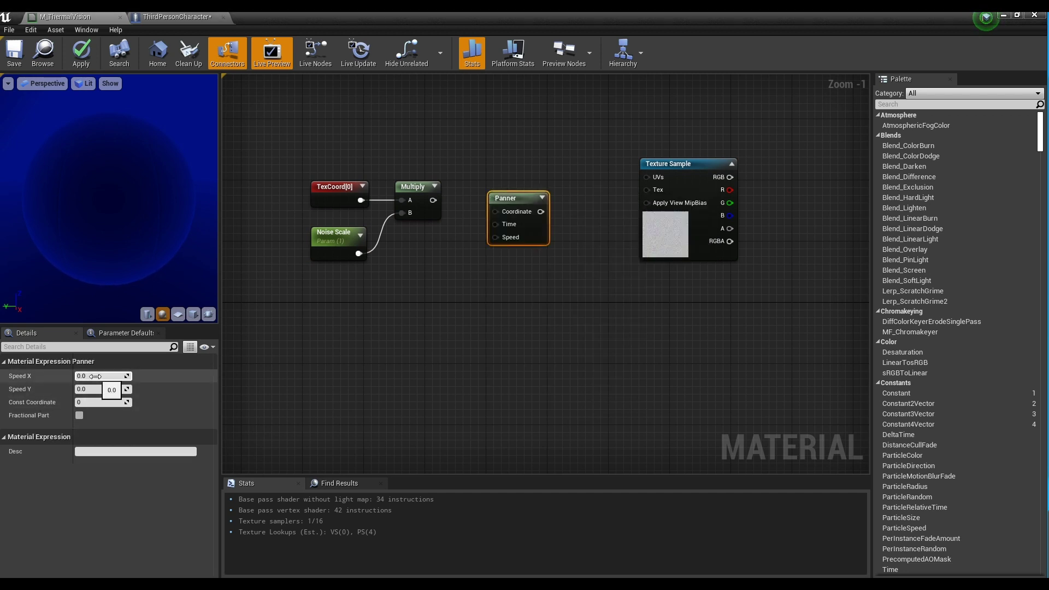
{"action": "left_click", "coordinate": [97, 376]}
{"action": "type", "text": "1.5"}
{"action": "key", "text": "Tab"}
{"action": "type", "text": "1.5"}
{"action": "key", "text": "Return"}
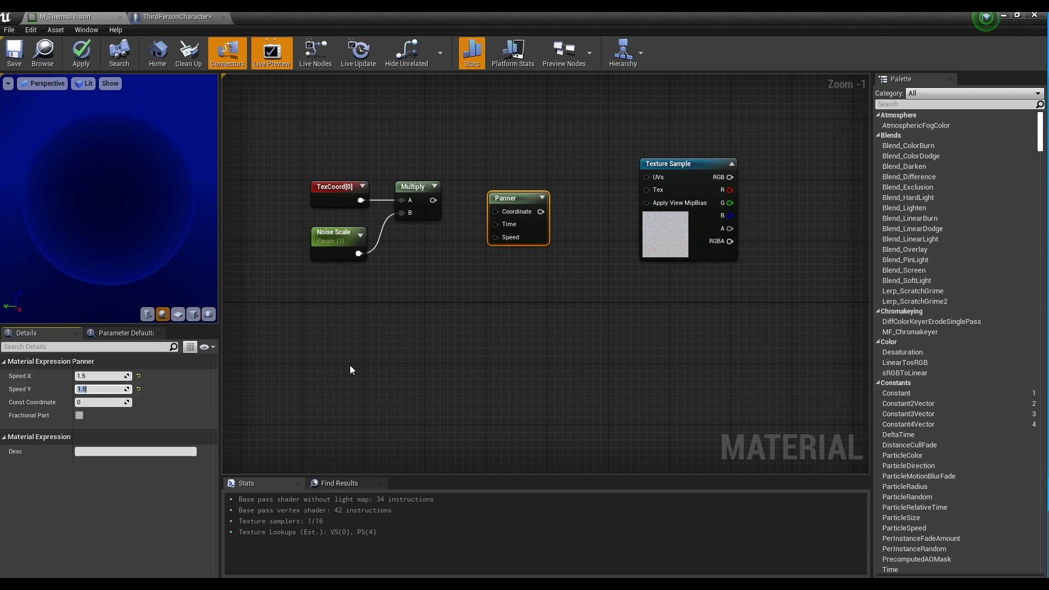
- Connect the Multiply to the Panner's Coordinate and the Panner to the Texture Sample's UVs, lining the nodes up before the texture
{"action": "left_click_drag", "start_coordinate": [433, 200], "coordinate": [350, 243]}
{"action": "left_click_drag", "start_coordinate": [485, 191], "coordinate": [577, 167]}
{"action": "left_click", "coordinate": [656, 144]}
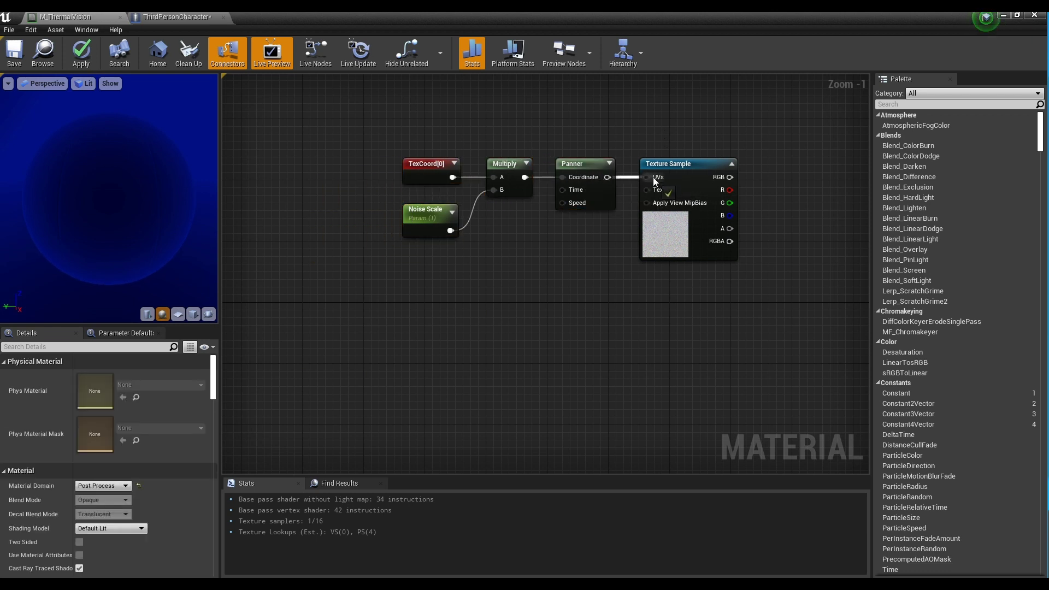
{"action": "left_click_drag", "start_coordinate": [654, 182], "coordinate": [655, 180]}
{"action": "left_click_drag", "start_coordinate": [667, 165], "coordinate": [658, 165]}
{"action": "left_click", "coordinate": [679, 144]}
- Add a Multiply node after the Texture Sample and a scalar parameter named Noise Multiply with a default value of 0.0075
{"action": "right_click_drag", "start_coordinate": [755, 210], "coordinate": [595, 199]}
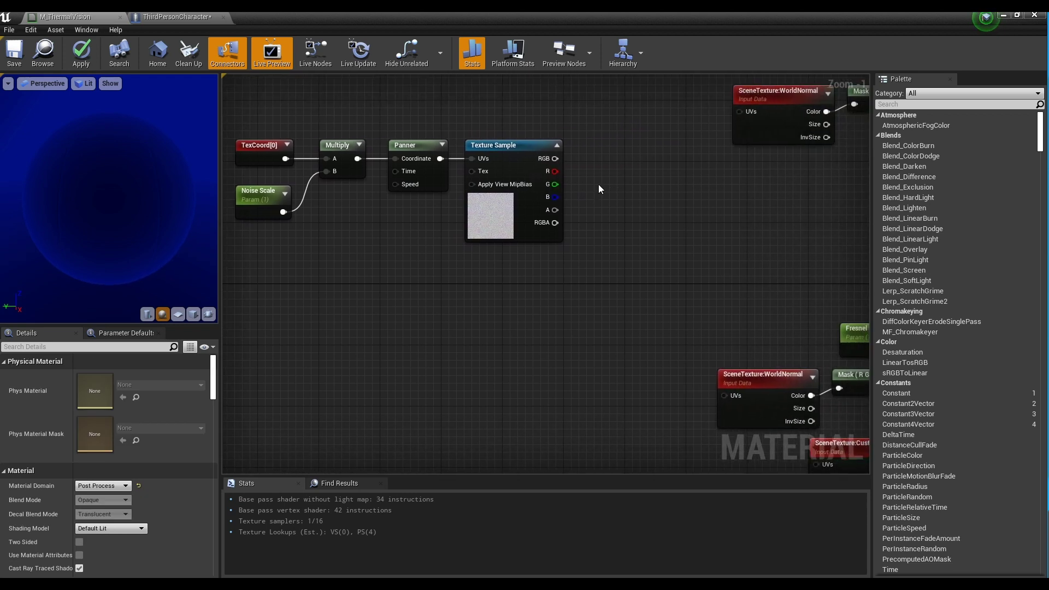
{"action": "left_click", "coordinate": [600, 189]}
{"action": "left_click", "coordinate": [539, 278]}
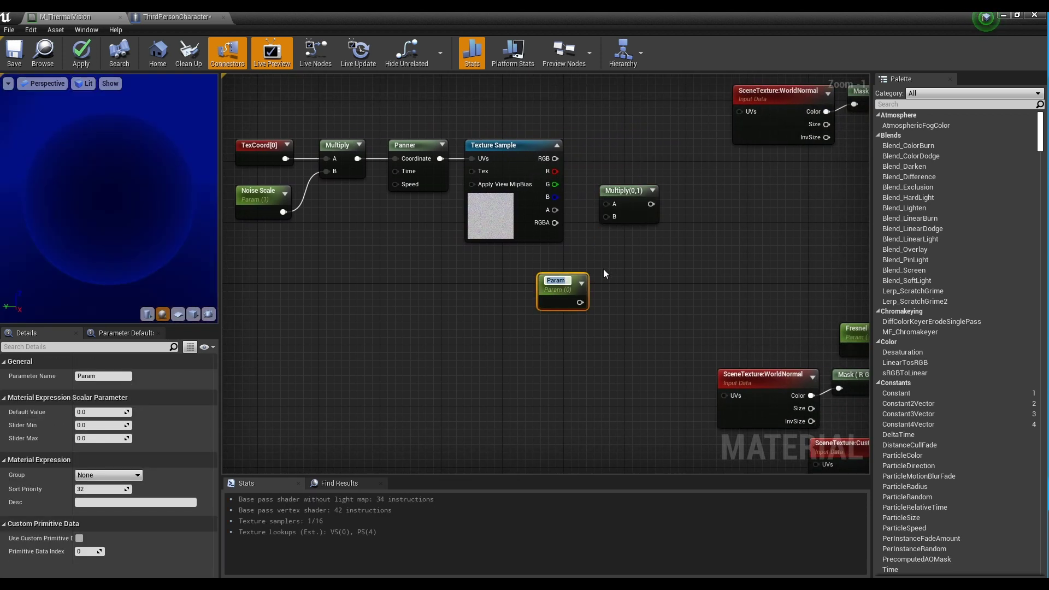
{"action": "type", "text": "Noiseeeeeeeeeeee"}
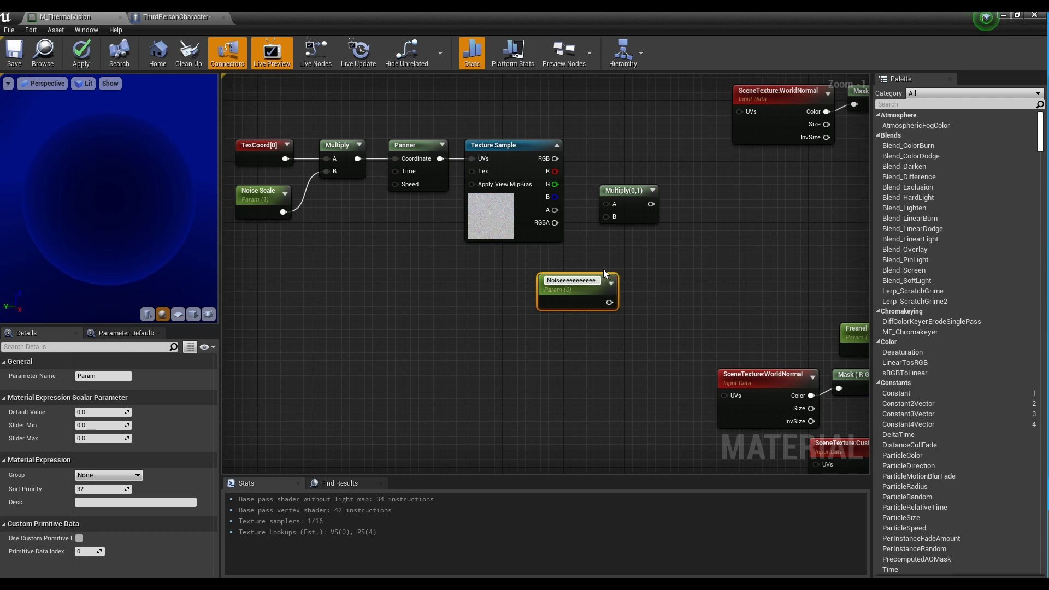
{"action": "key", "text": "BackSpace"}
{"action": "key", "text": "BackSpace"}
{"action": "key", "text": "BackSpace"}
{"action": "key", "text": "BackSpace"}
{"action": "key", "text": "BackSpace"}
{"action": "key", "text": "BackSpace"}
{"action": "key", "text": "BackSpace"}
{"action": "key", "text": "BackSpace"}
{"action": "key", "text": "BackSpace"}
{"action": "key", "text": "BackSpace"}
{"action": "key", "text": "BackSpace"}
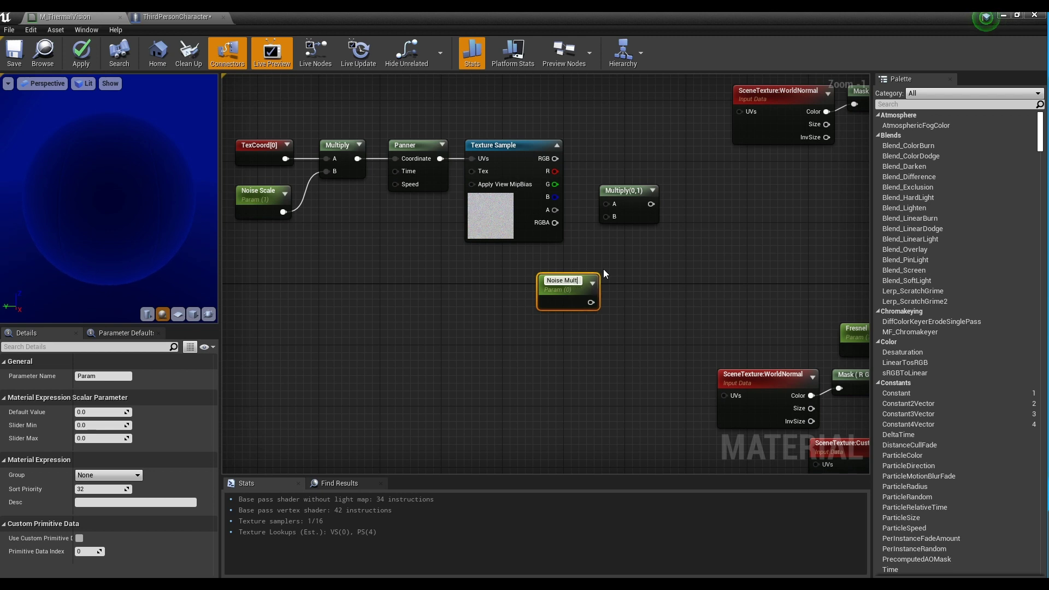
{"action": "key", "text": "Return"}
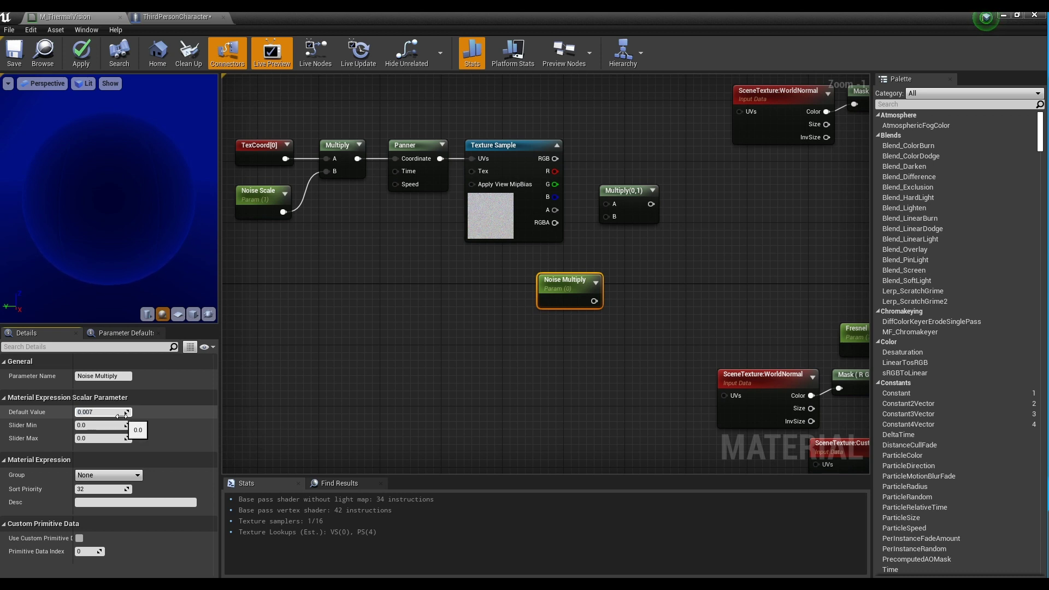
{"action": "left_click", "coordinate": [120, 413]}
{"action": "type", "text": "0.0075"}
{"action": "key", "text": "Return"}
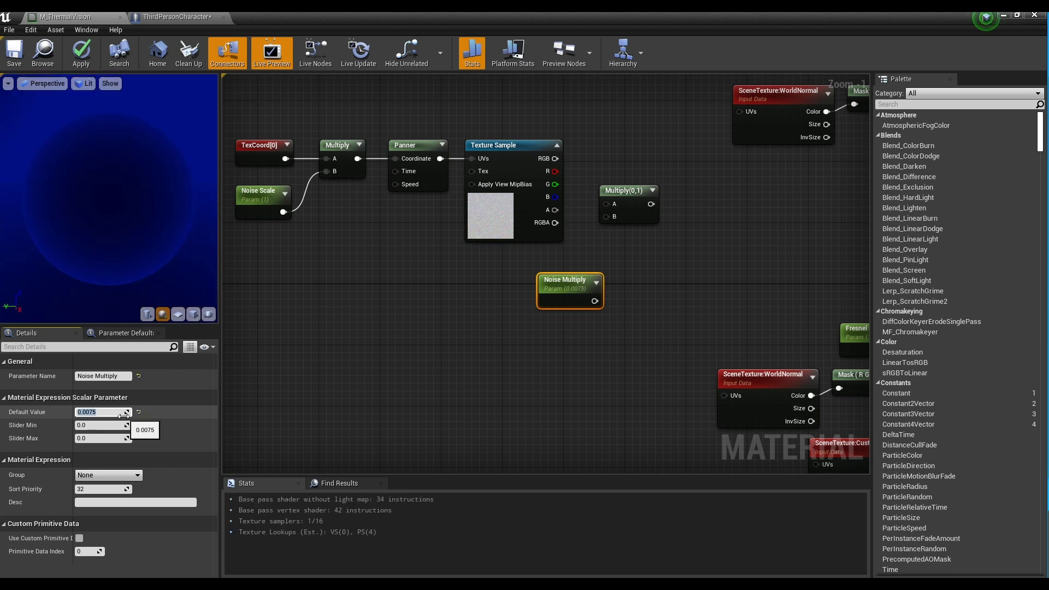
- Connect the Texture Sample's B channel to the new Multiply's A and Noise Multiply to its B, placing them close together
{"action": "left_click_drag", "start_coordinate": [599, 301], "coordinate": [545, 272]}
{"action": "right_click_drag", "start_coordinate": [693, 258], "coordinate": [651, 307]}
{"action": "left_click_drag", "start_coordinate": [518, 248], "coordinate": [576, 235]}
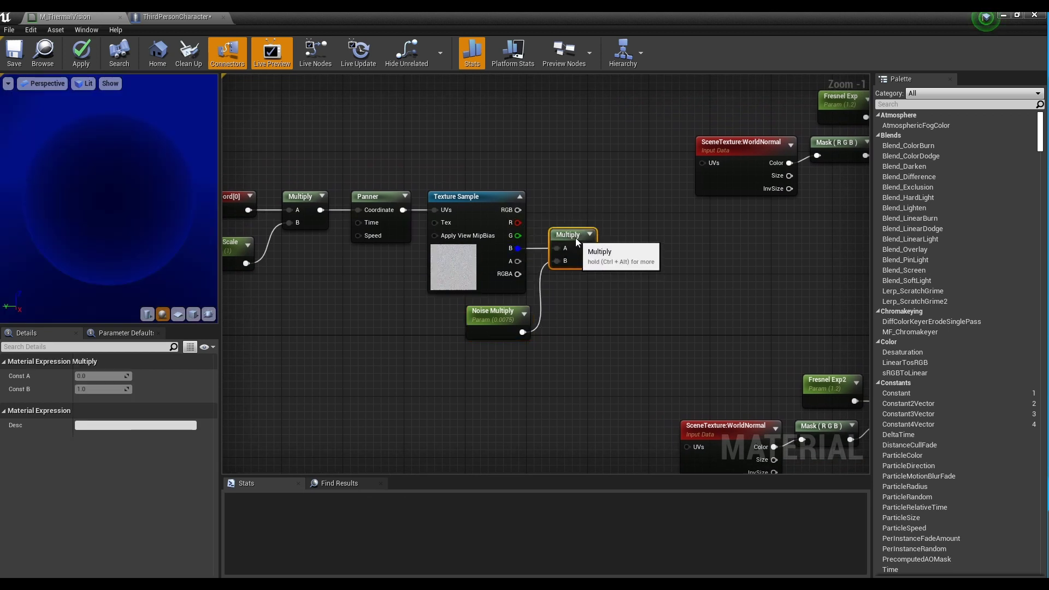
{"action": "left_click", "coordinate": [646, 229]}
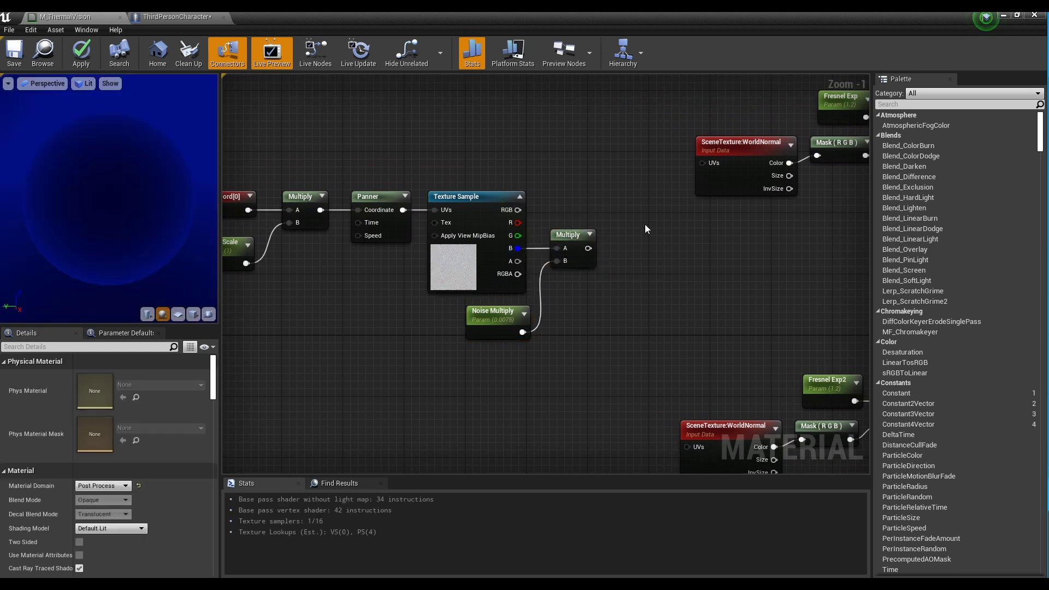
- Add a second TextureCoordinate node just above the Multiply that follows the Texture Sample
{"action": "right_click", "coordinate": [569, 163]}
{"action": "type", "text": "tex"}
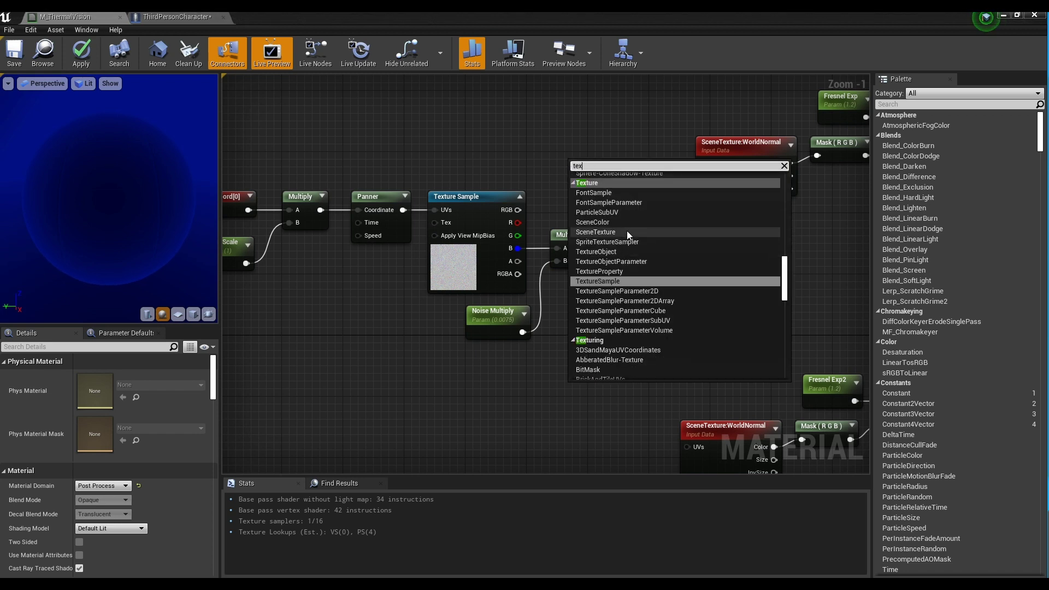
{"action": "type", "text": "co"}
{"action": "left_click", "coordinate": [605, 206]}
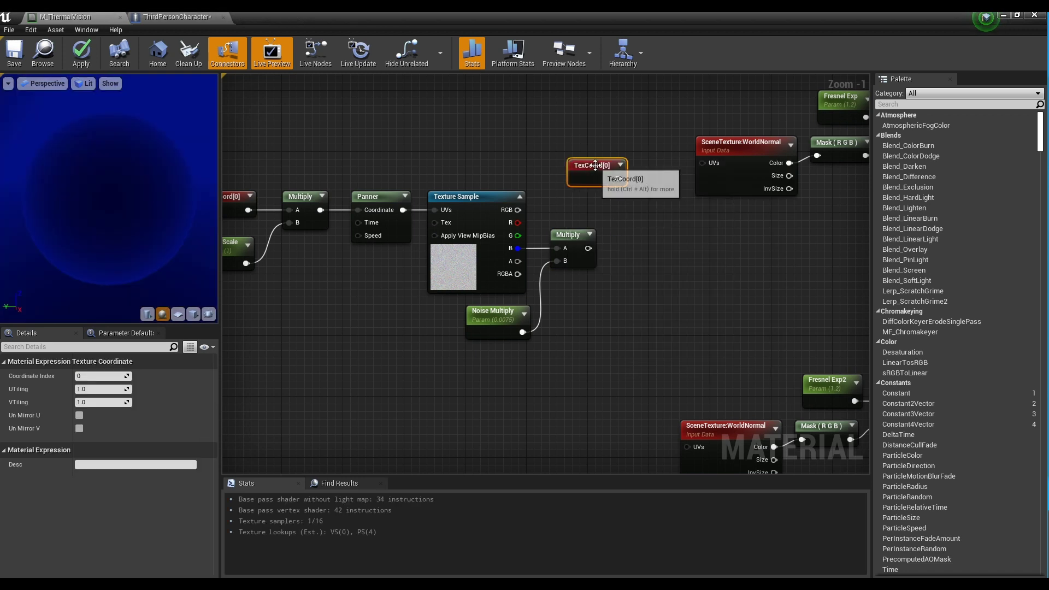
{"action": "left_click", "coordinate": [616, 214]}
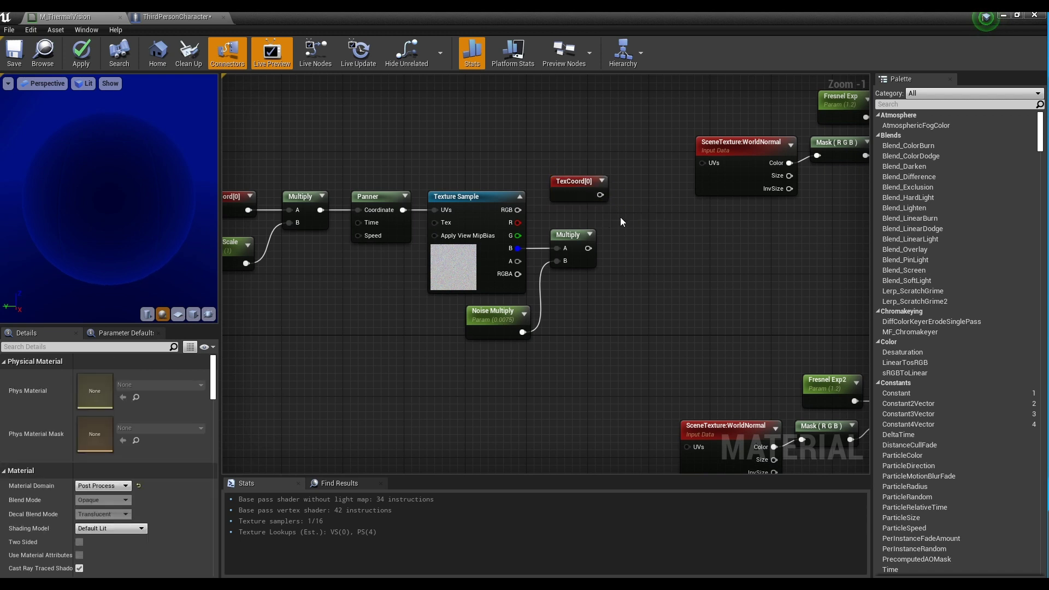
- Add an Add node with the second TexCoord connected to A and the noise Multiply connected to B
{"action": "left_click", "coordinate": [634, 218]}
{"action": "left_click", "coordinate": [650, 270]}
{"action": "left_click_drag", "start_coordinate": [588, 248], "coordinate": [640, 245]}
{"action": "left_click_drag", "start_coordinate": [600, 195], "coordinate": [640, 233]}
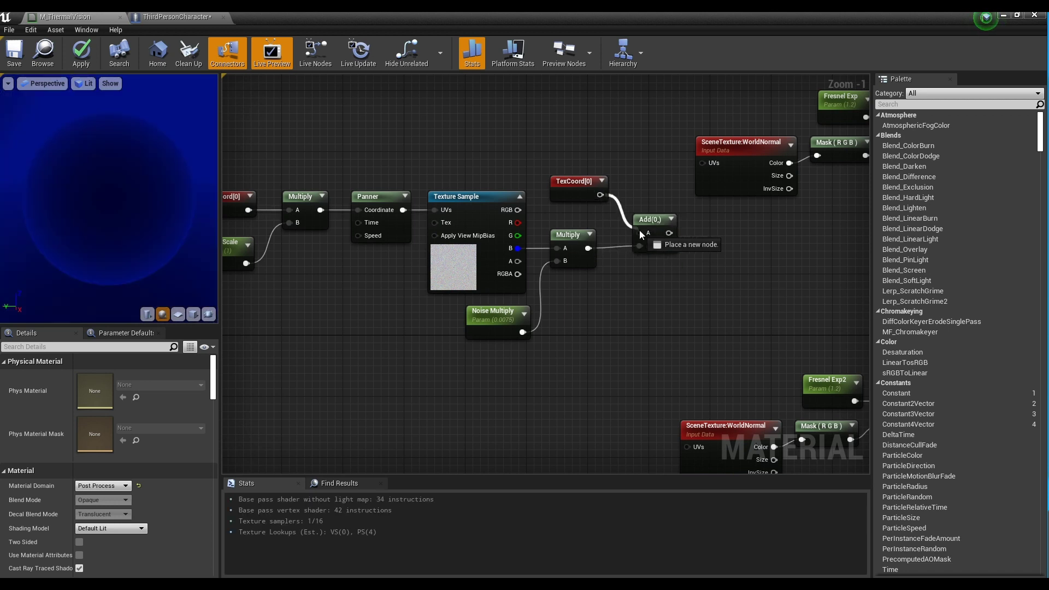
{"action": "left_click_drag", "start_coordinate": [583, 190], "coordinate": [583, 205]}
- Move the whole noise node group farther away from the WorldNormal scene textures
{"action": "scroll", "coordinate": [583, 203], "scroll_direction": "down", "scroll_amount": 2}
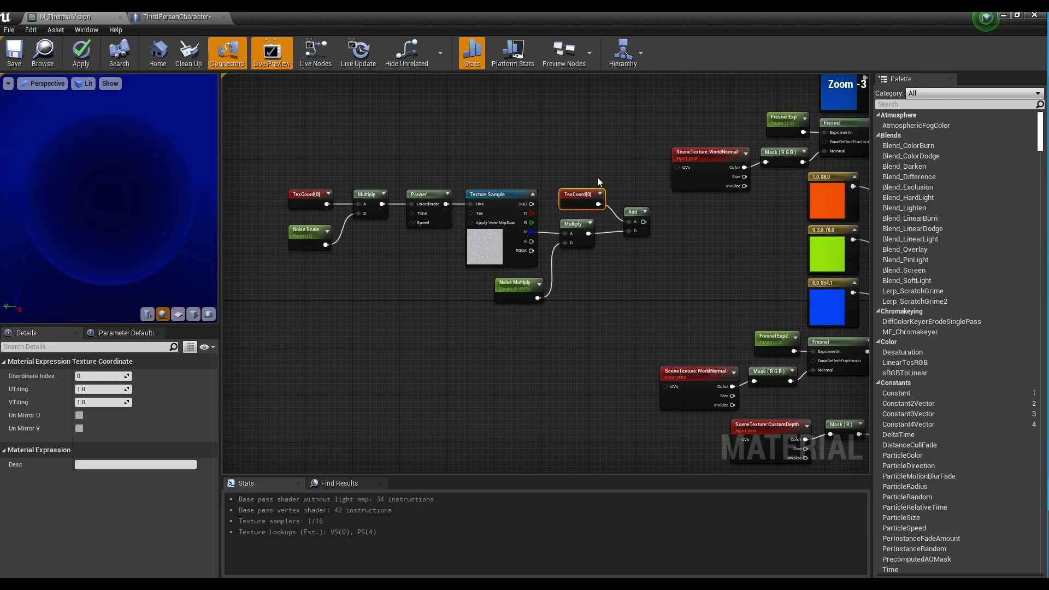
{"action": "left_click_drag", "start_coordinate": [277, 155], "coordinate": [648, 285]}
{"action": "left_click_drag", "start_coordinate": [637, 215], "coordinate": [555, 209]}
{"action": "left_click", "coordinate": [585, 183]}
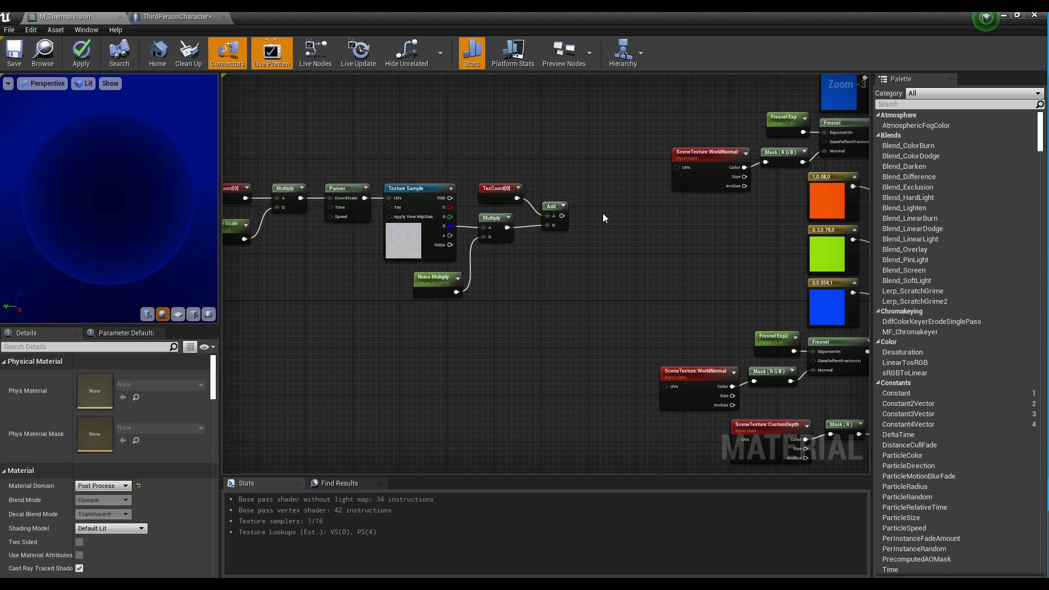
- Connect the Add node to the UVs of both SceneTexture:WorldNormal nodes and save the material
{"action": "left_click_drag", "start_coordinate": [562, 216], "coordinate": [678, 171]}
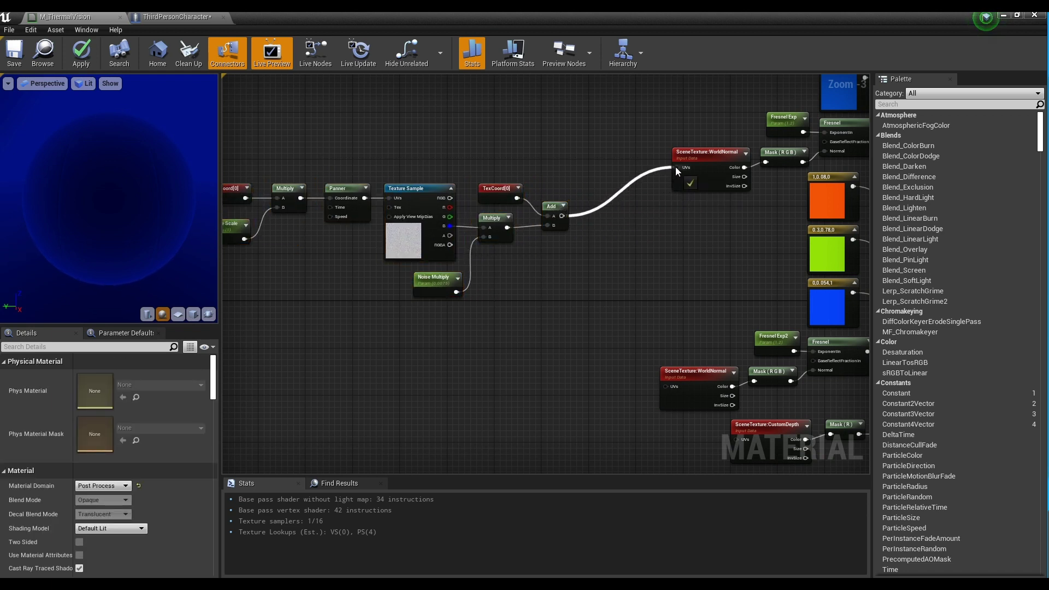
{"action": "left_click_drag", "start_coordinate": [562, 215], "coordinate": [667, 389]}
{"action": "right_click_drag", "start_coordinate": [690, 295], "coordinate": [623, 282]}
{"action": "scroll", "coordinate": [585, 273], "scroll_direction": "down", "scroll_amount": 1}
{"action": "left_click", "coordinate": [13, 54]}
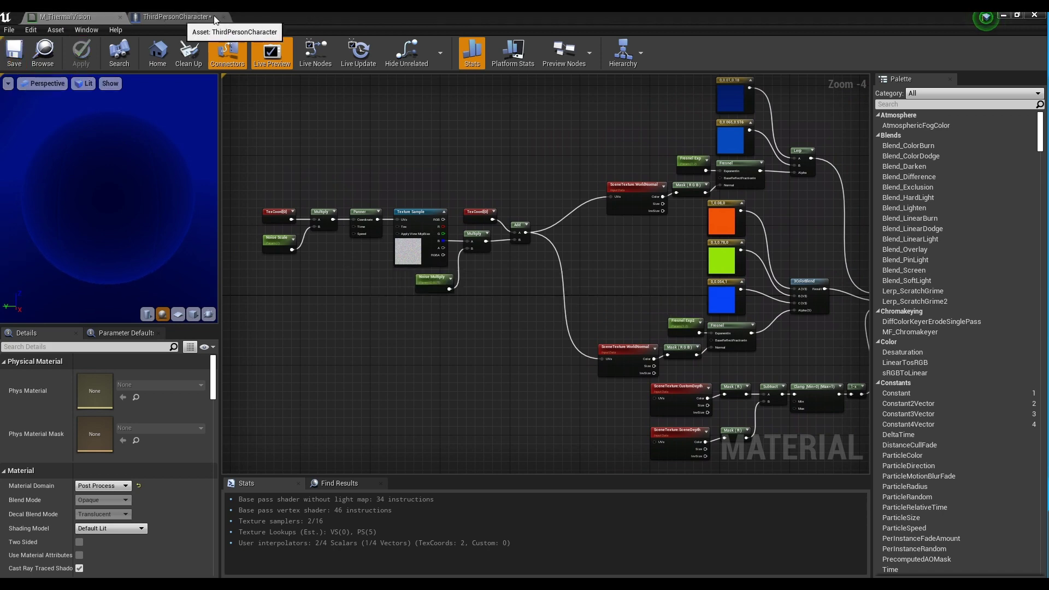
- Return to the level and play it, walking the character around to check the noise effect, and end the play session
{"action": "left_click", "coordinate": [1005, 16]}
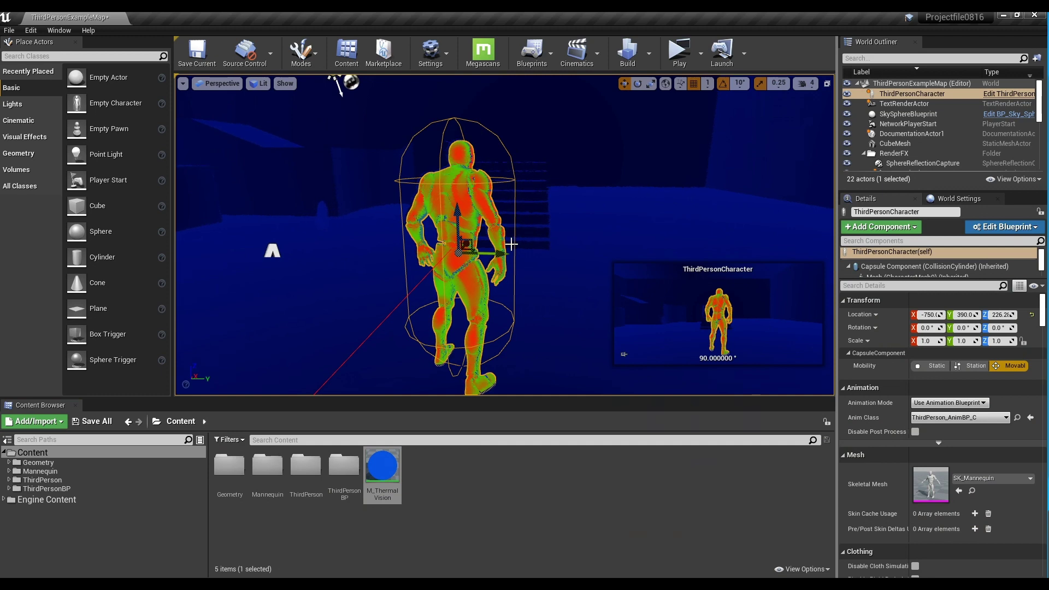
{"action": "mouse_move", "coordinate": [505, 235]}
{"action": "right_mouse_down"}
{"action": "mouse_move", "coordinate": [540, 229]}
{"action": "mouse_move", "coordinate": [510, 235]}
{"action": "right_mouse_up"}
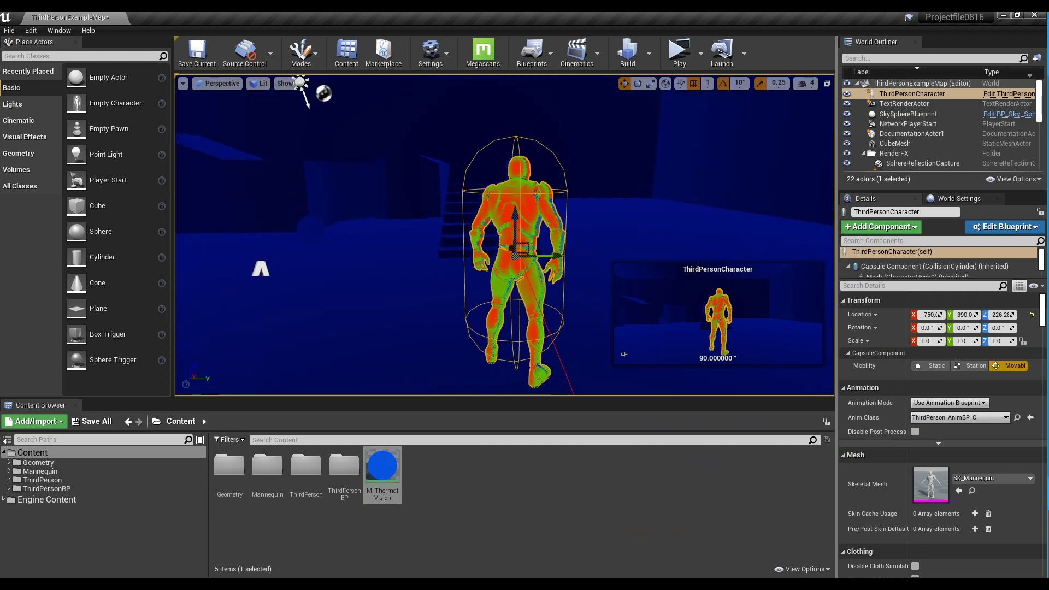
{"action": "left_click", "coordinate": [676, 51]}
{"action": "left_click", "coordinate": [646, 189]}
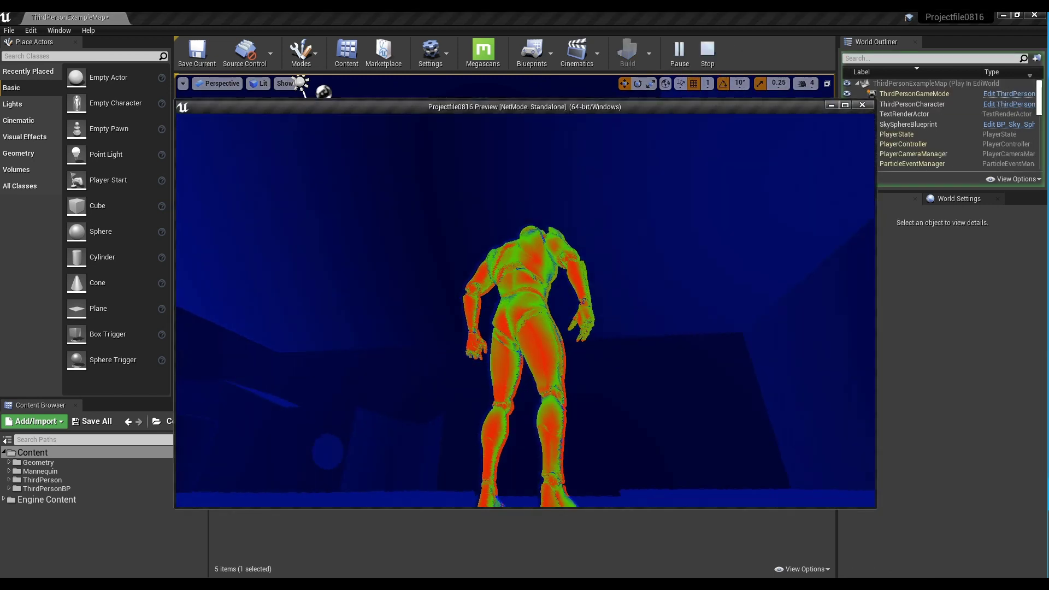
{"action": "key", "text": "w"}
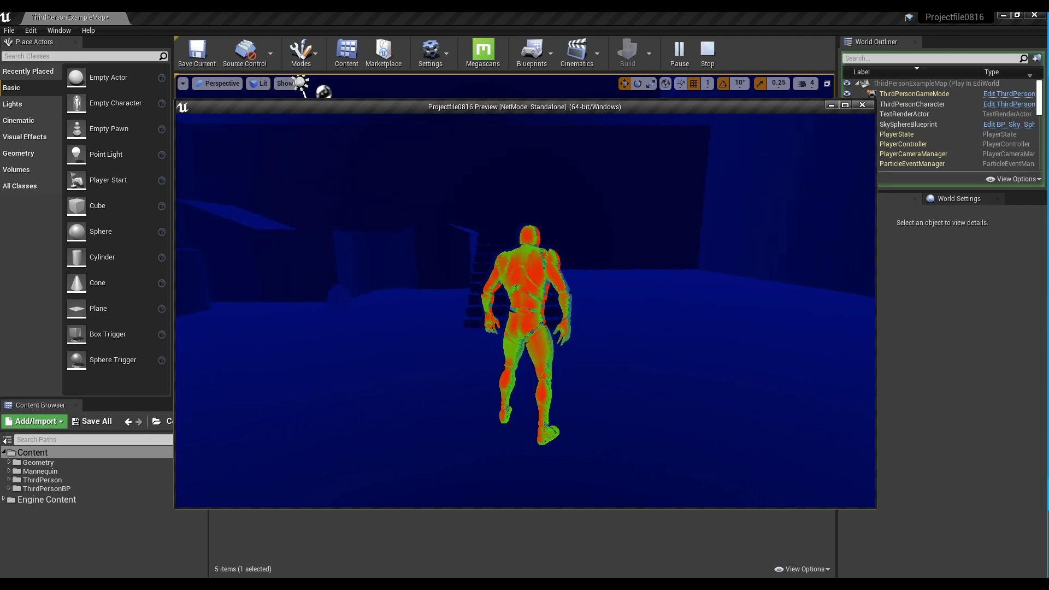
{"action": "key", "text": "Escape"}
- Place SK_Mannequin_Female from the Mannequin/Character/Mesh folder on the open floor of the level
{"action": "key", "text": "w"}
{"action": "right_click_drag", "start_coordinate": [506, 206], "coordinate": [478, 197]}
{"action": "key", "text": "s"}
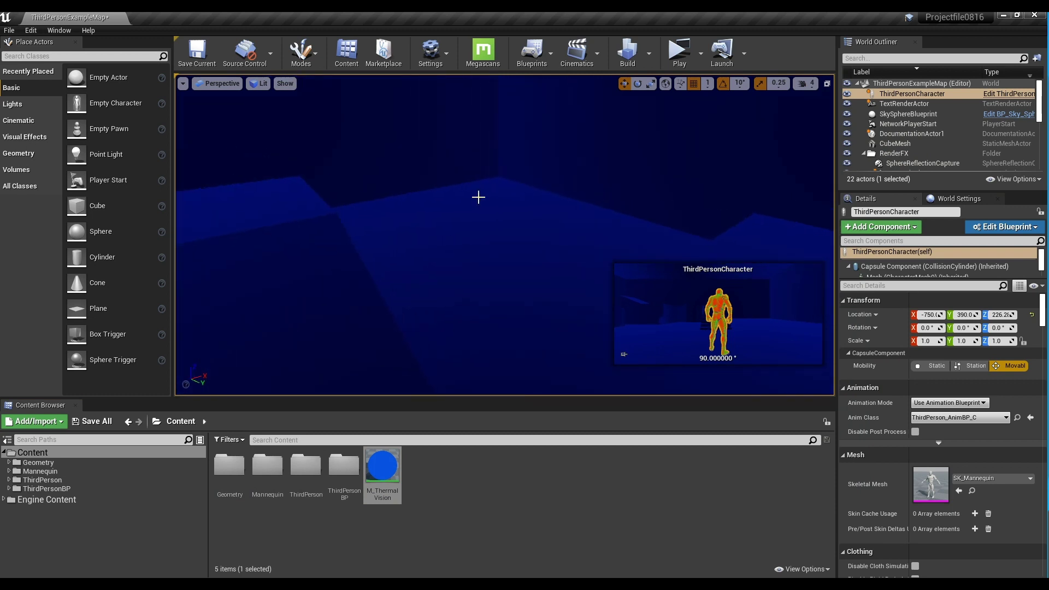
{"action": "left_click", "coordinate": [40, 471]}
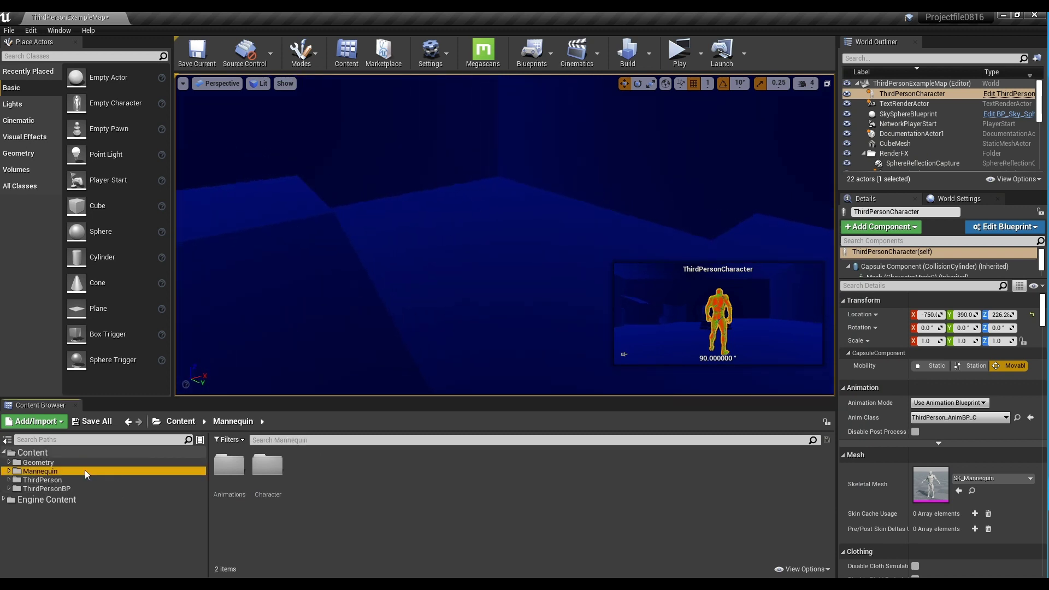
{"action": "left_click", "coordinate": [267, 467]}
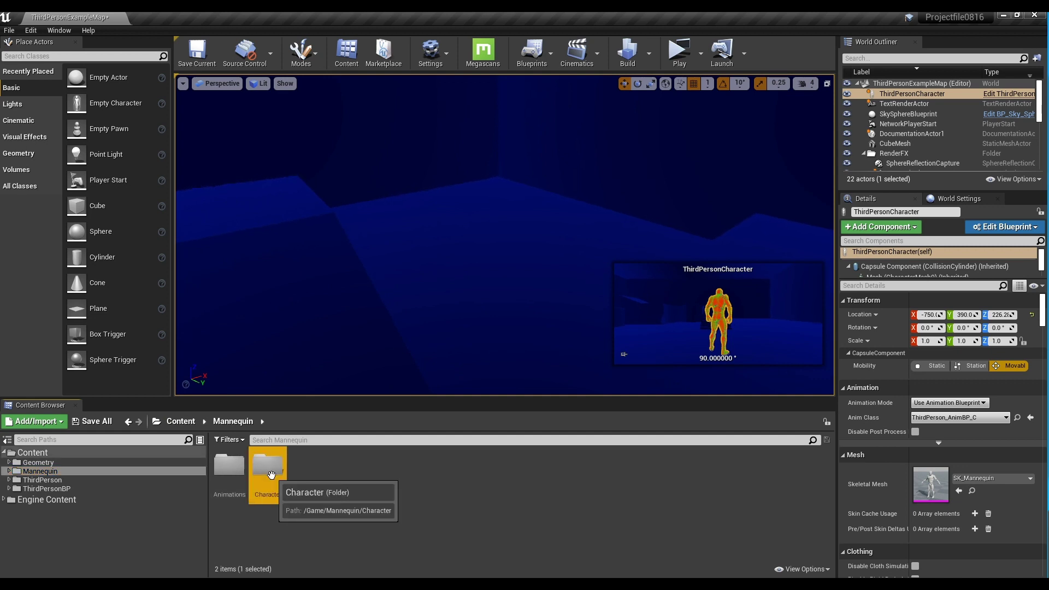
{"action": "double_click", "coordinate": [272, 470]}
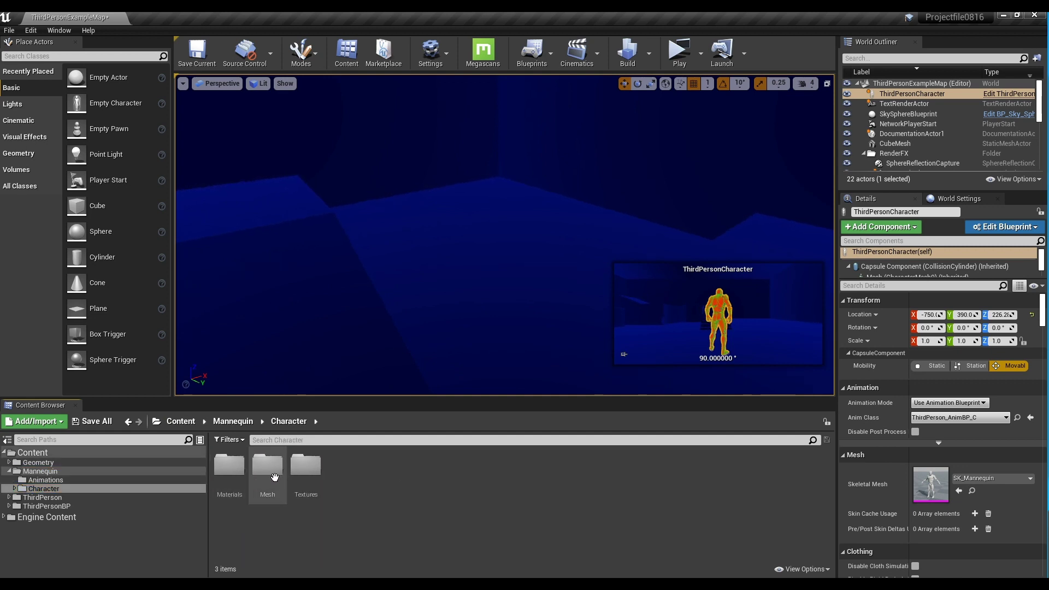
{"action": "double_click", "coordinate": [270, 472]}
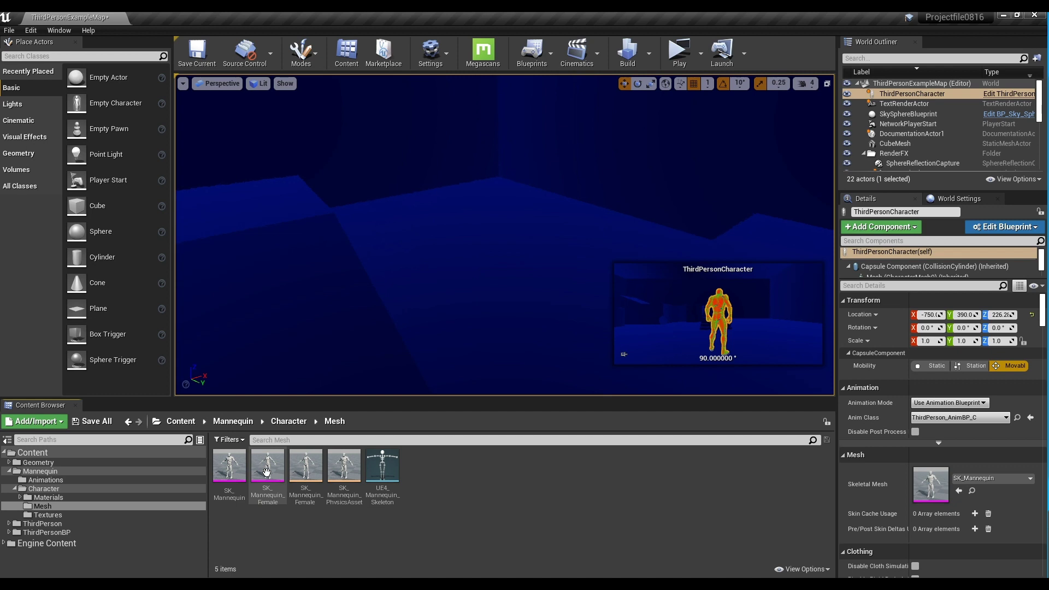
{"action": "left_click_drag", "start_coordinate": [268, 467], "coordinate": [483, 304]}
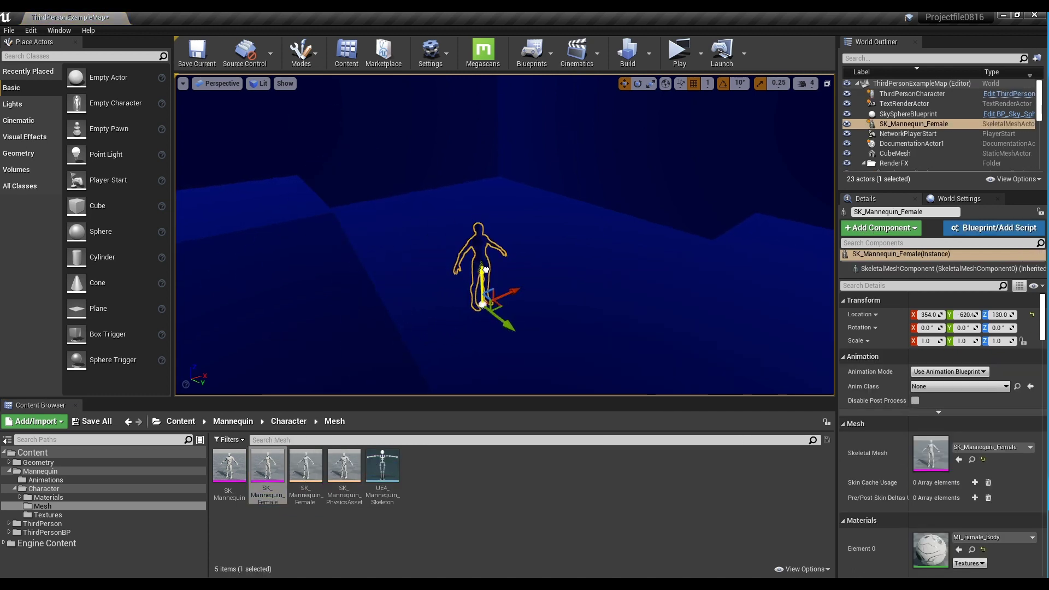
- Set the female mannequin's Animation Mode to Use Animation Asset and its Anim to Play to ThirdPerson_IdleRun_2D
{"action": "left_click", "coordinate": [951, 372]}
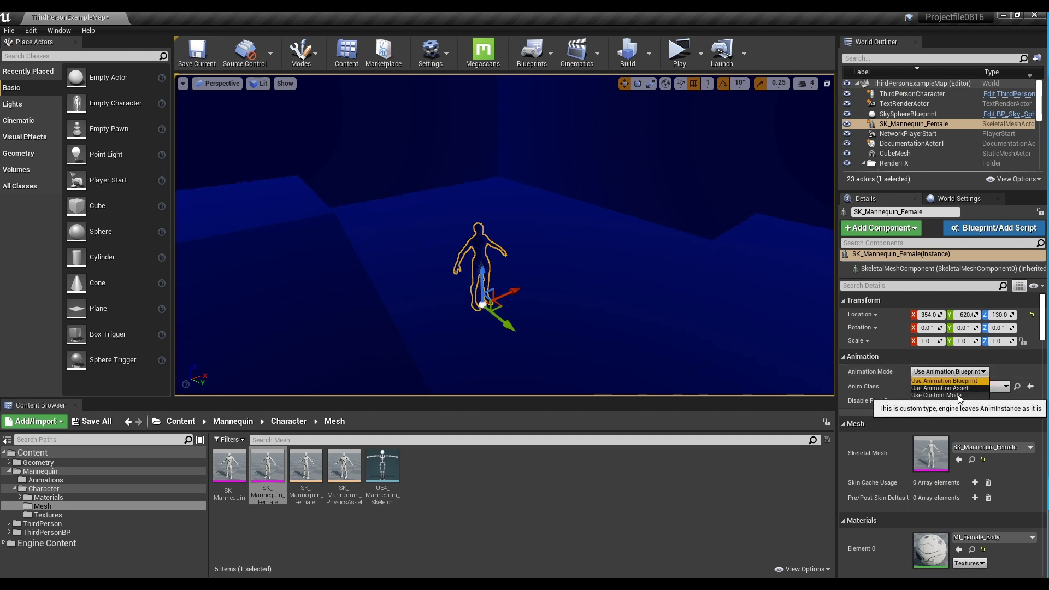
{"action": "left_click", "coordinate": [960, 389]}
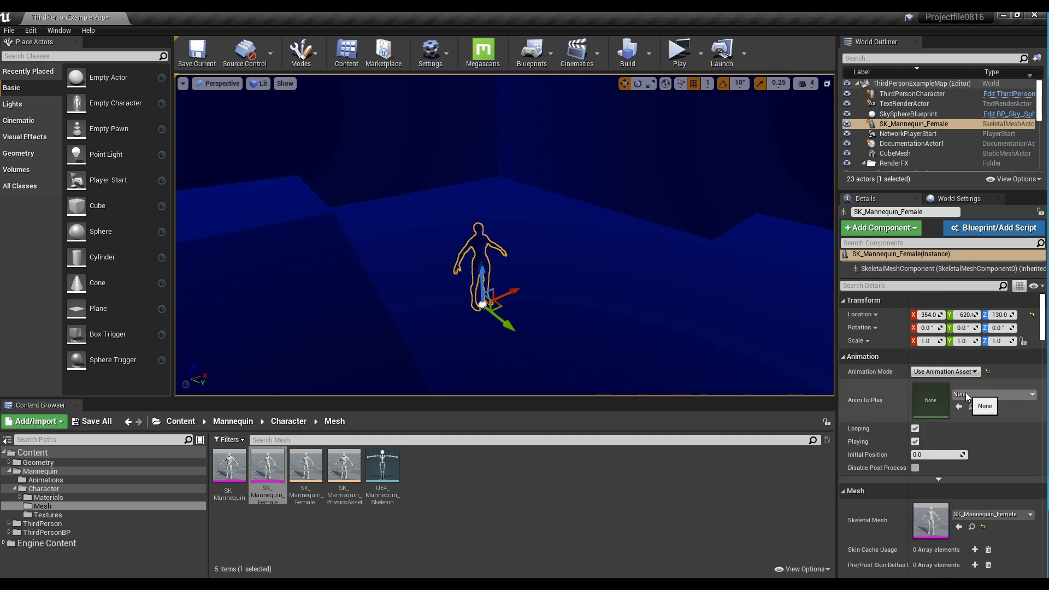
{"action": "left_click", "coordinate": [967, 395]}
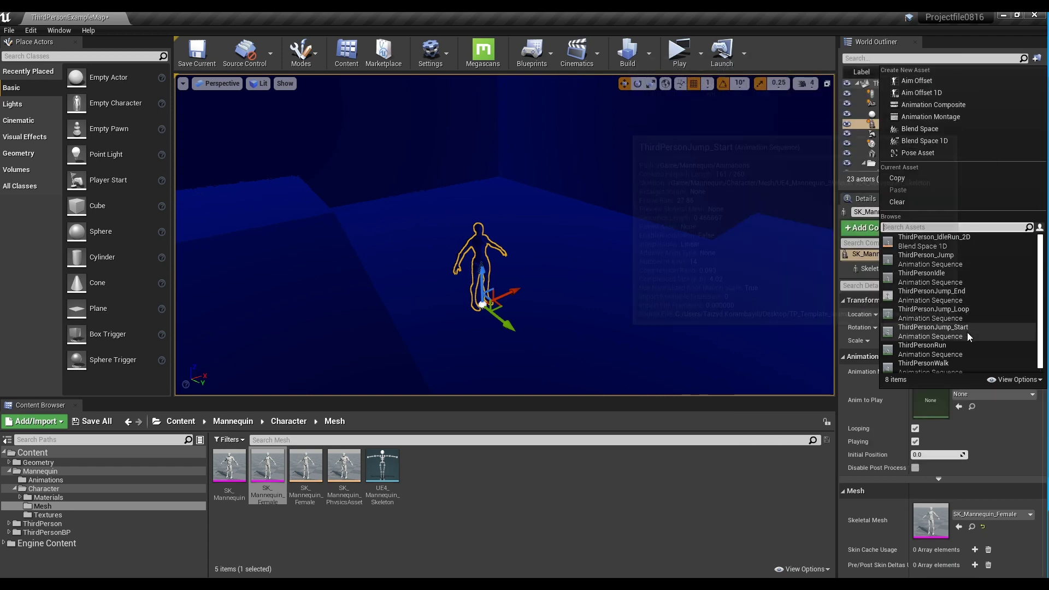
{"action": "left_click", "coordinate": [965, 243]}
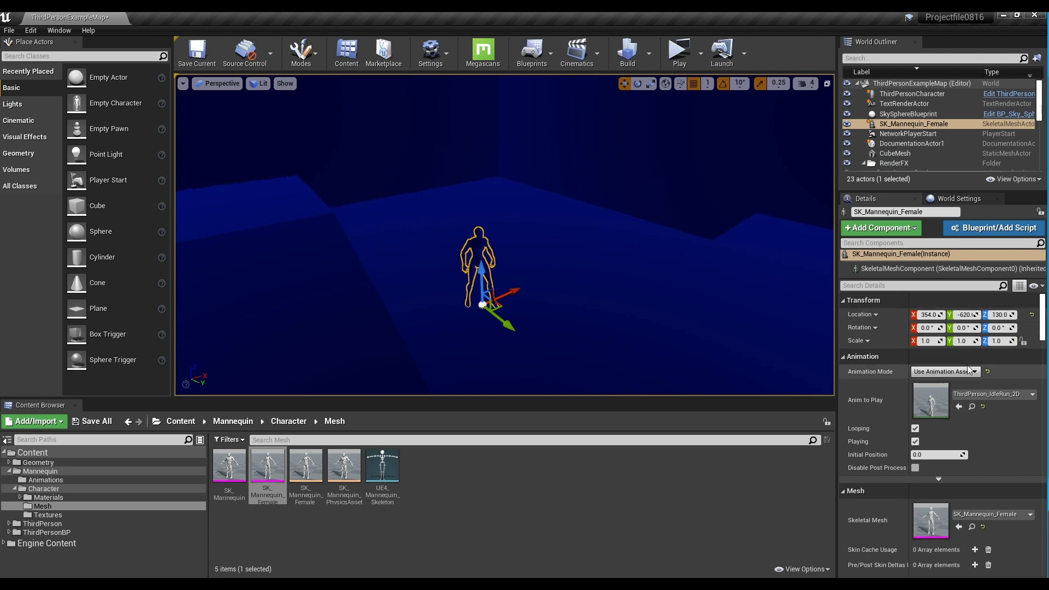
- Filter the female mannequin's details by "dep" to find its depth settings
{"action": "left_click", "coordinate": [928, 286]}
{"action": "type", "text": "dep"}
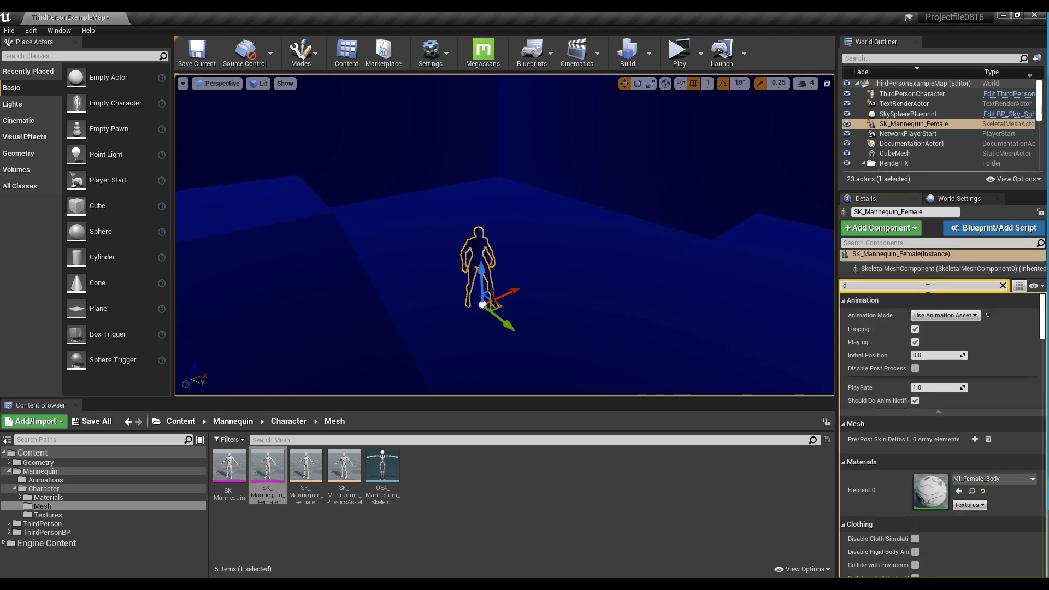